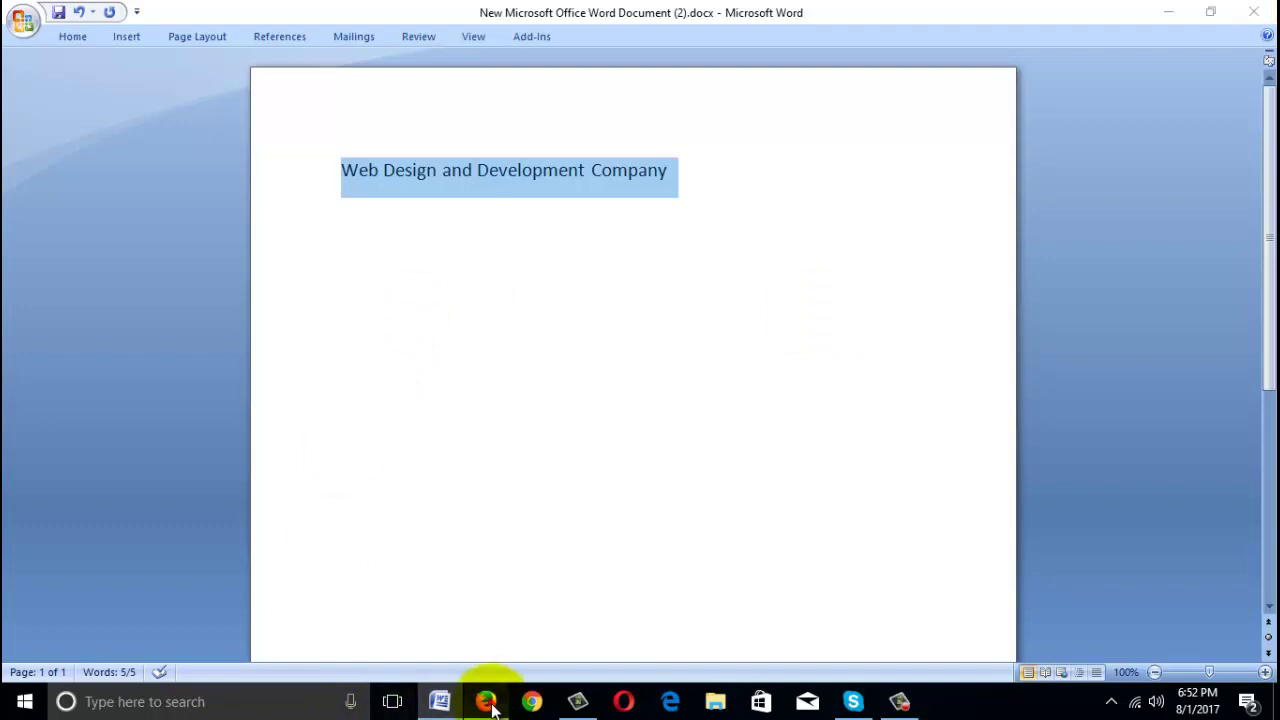
# - Bring Firefox to the front over the Word document from the taskbar
pyautogui.click(486, 700)
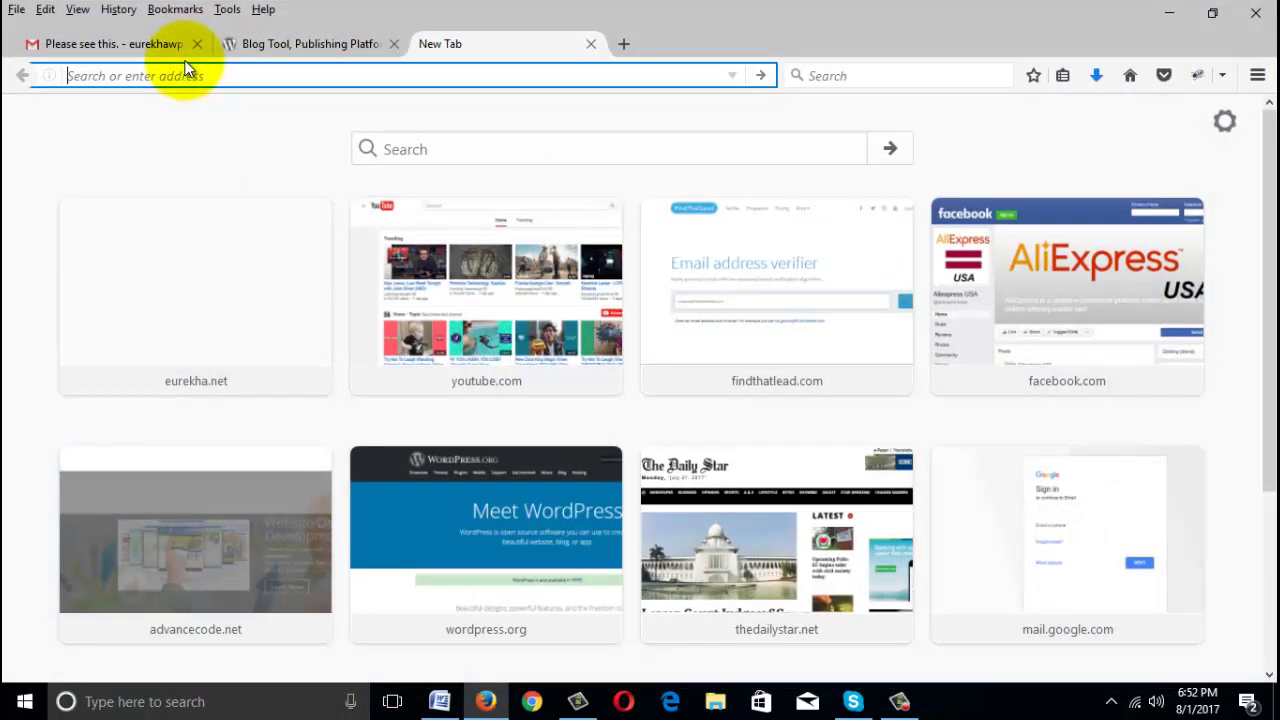
# - Load eurekha.net/cpanel in Firefox's address bar to reach the cPanel login page
pyautogui.write('d')
pyautogui.press('BackSpace')
pyautogui.press('Escape')
pyautogui.press('BackSpace')
pyautogui.write('eurekha.net/')
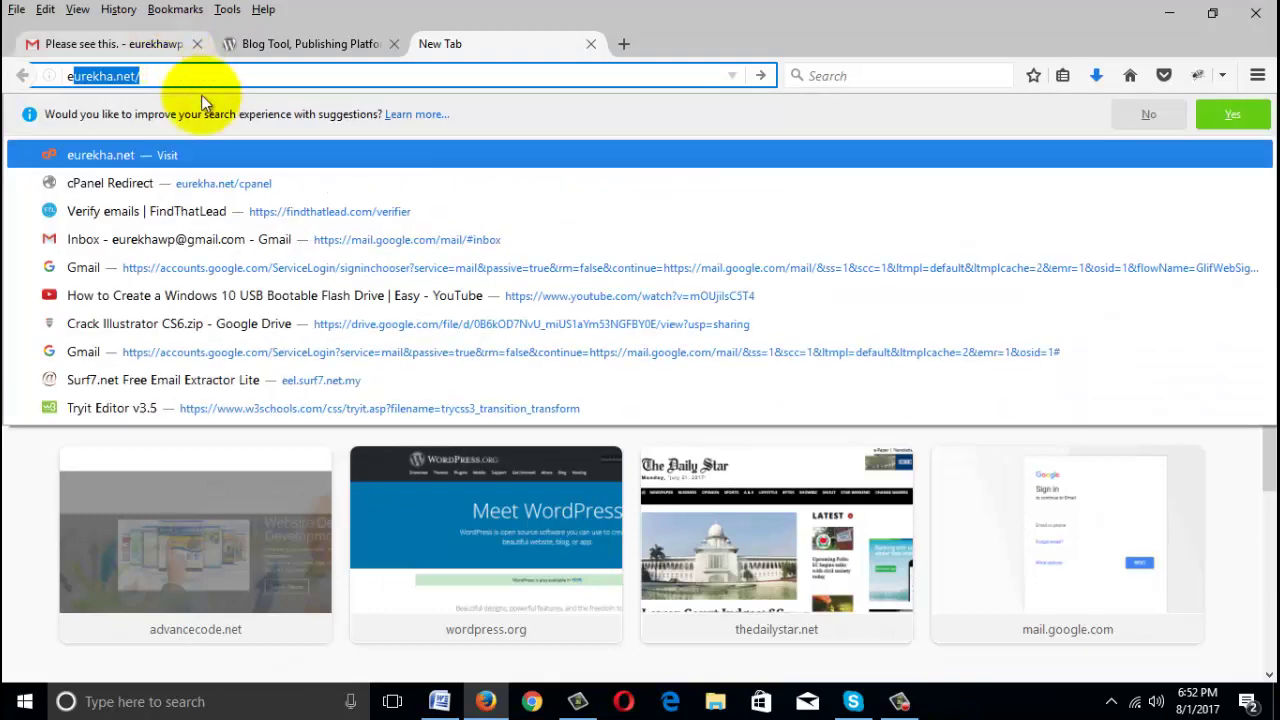
pyautogui.click(163, 75)
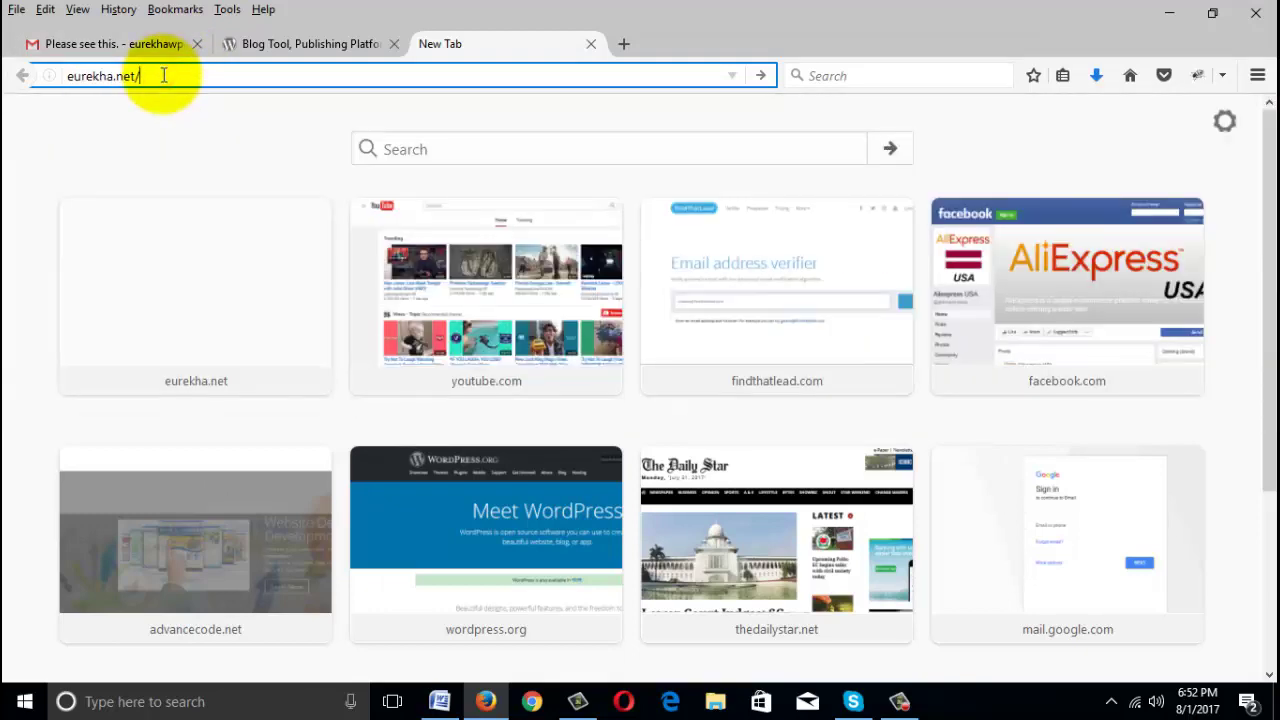
pyautogui.write('cpanel')
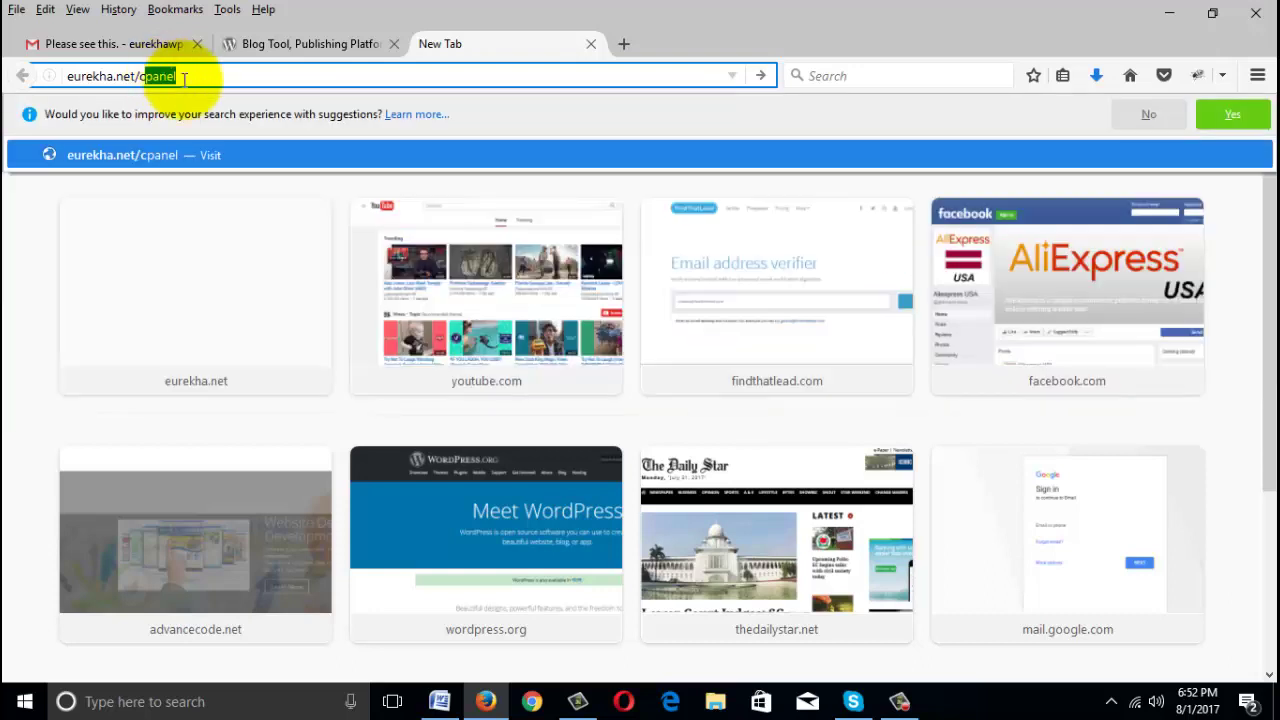
pyautogui.click(212, 78)
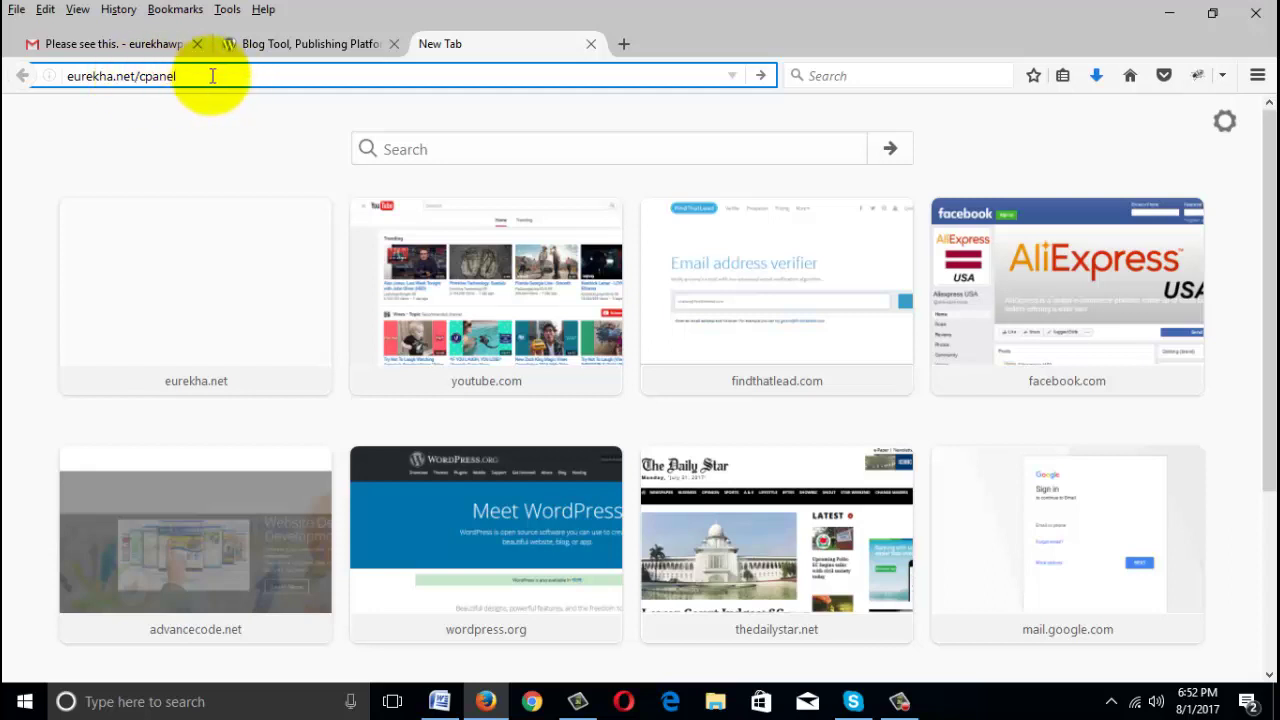
pyautogui.press('Return')
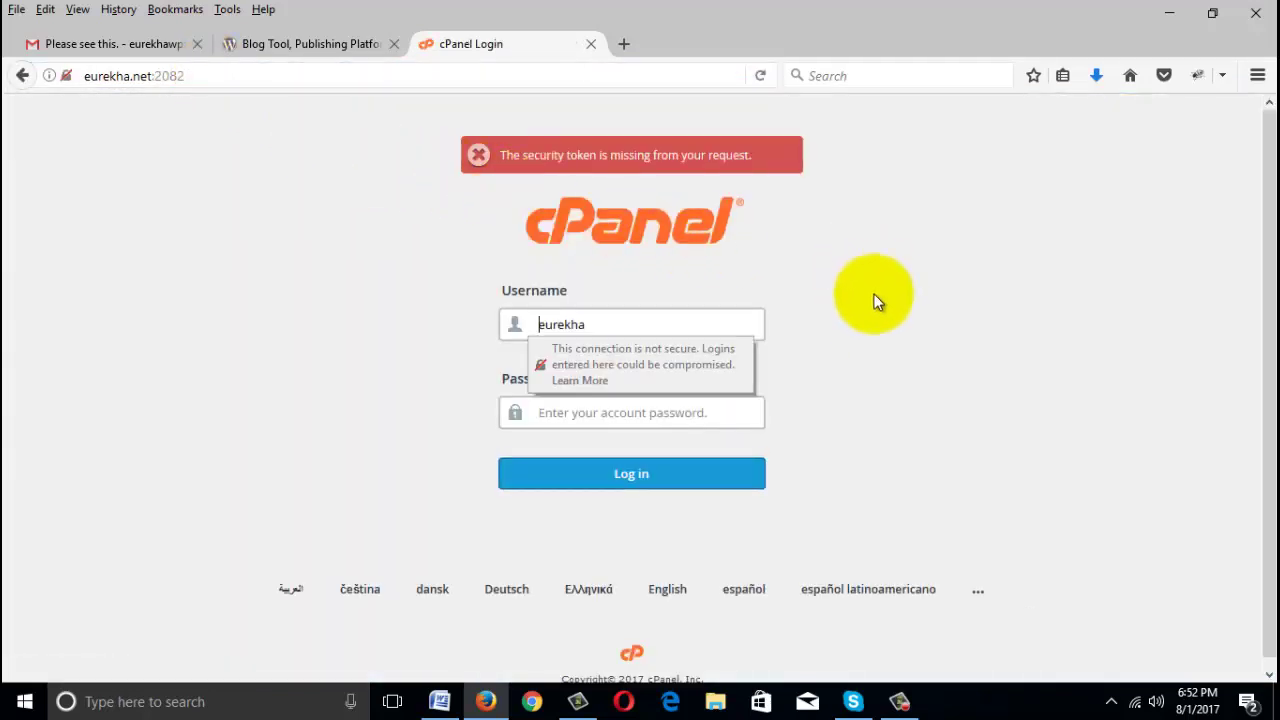
# - Log in to cPanel with the account password and decline Firefox's offer to save it
pyautogui.click(876, 302)
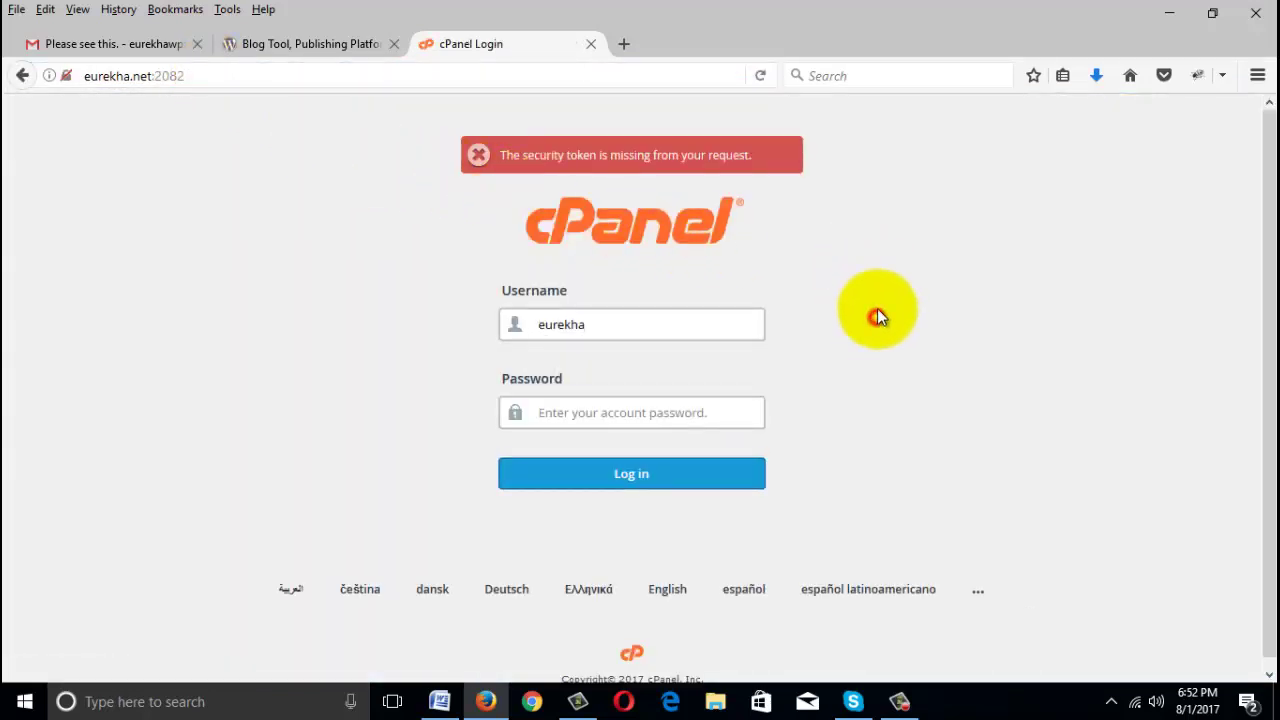
pyautogui.click(639, 418)
pyautogui.write('••••••••••••')
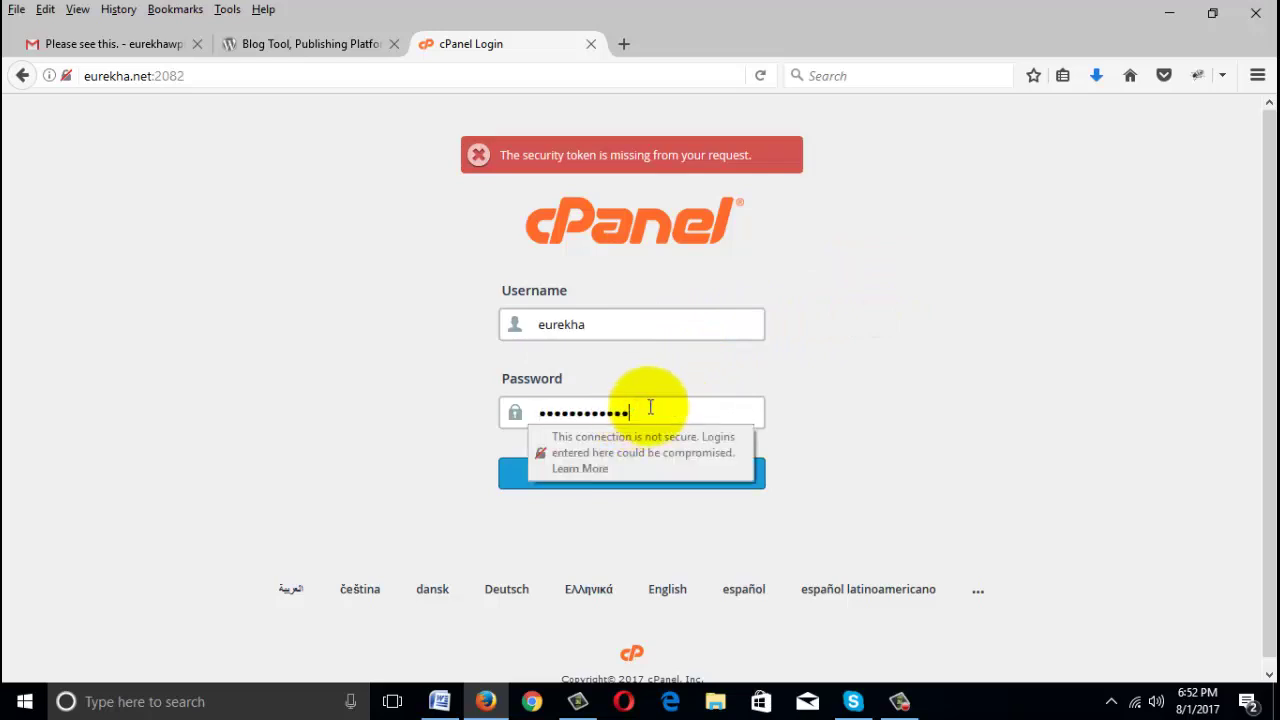
pyautogui.click(863, 372)
pyautogui.click(615, 476)
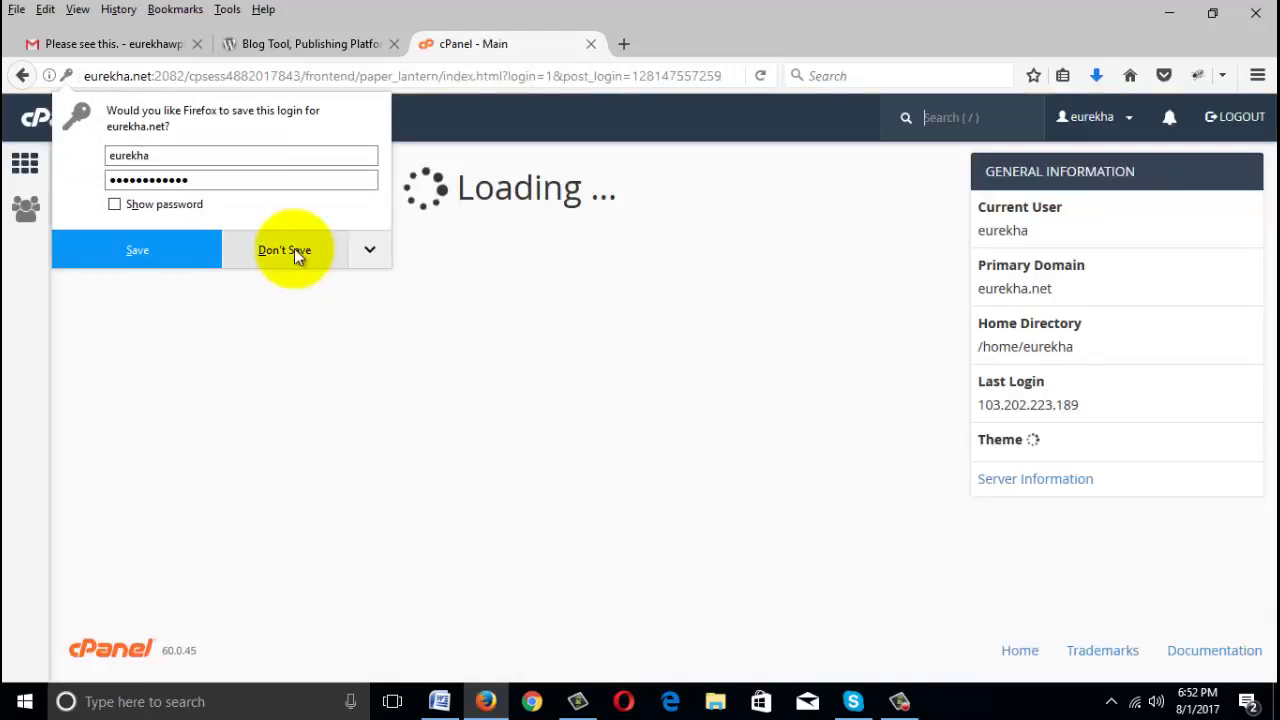
pyautogui.click(290, 250)
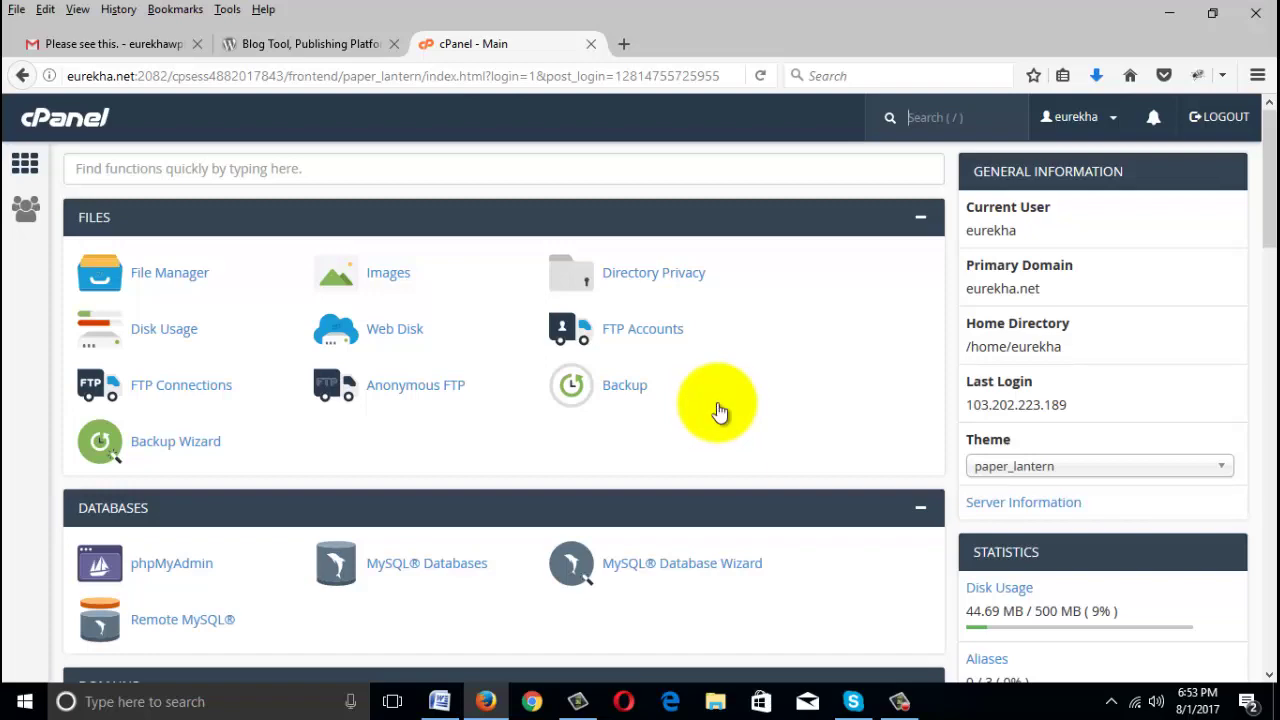
# - Browse the dashboard tools and peek into Site Software before returning to the dashboard
pyautogui.scroll(-15, 719, 406)
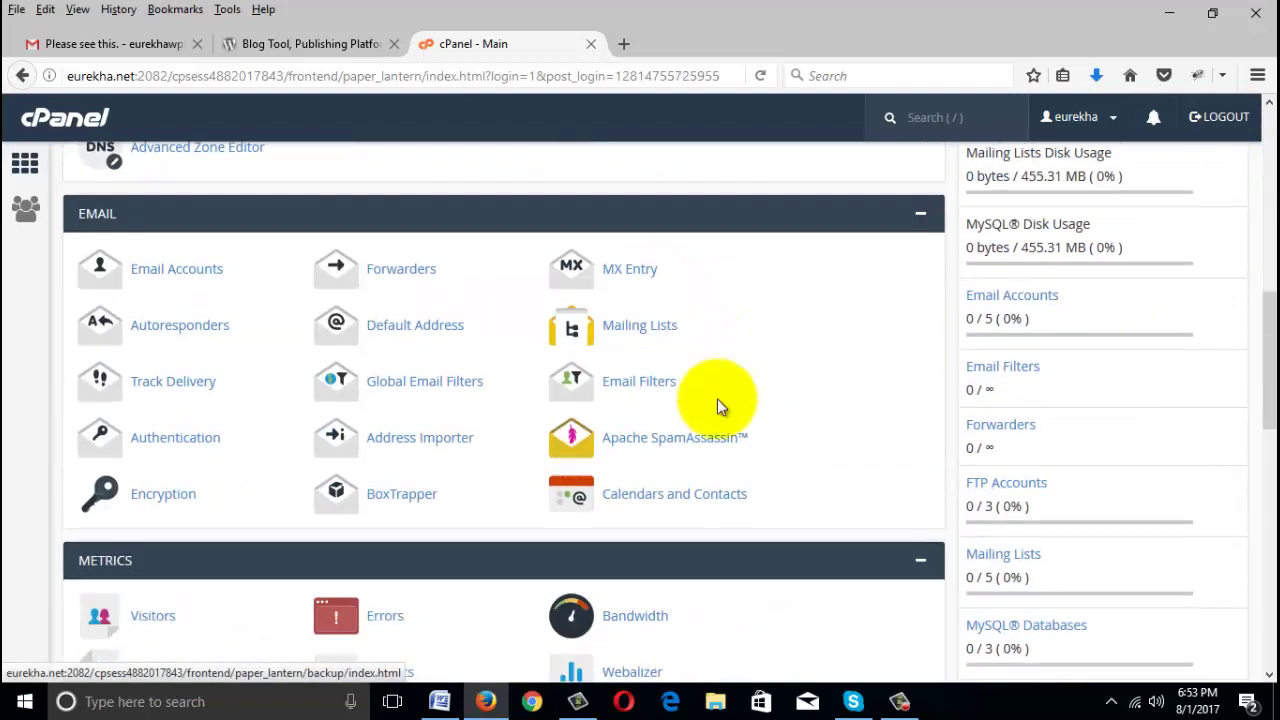
pyautogui.scroll(-1, 717, 398)
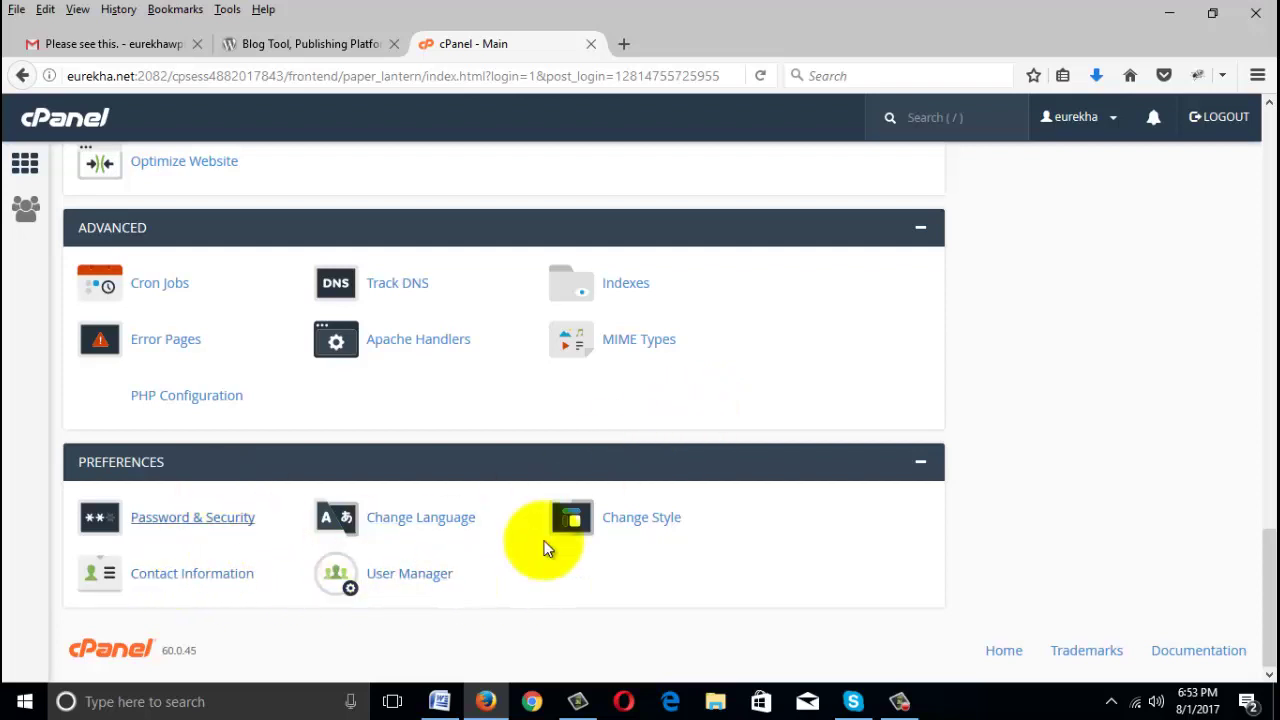
pyautogui.scroll(4, 735, 535)
pyautogui.scroll(2, 745, 530)
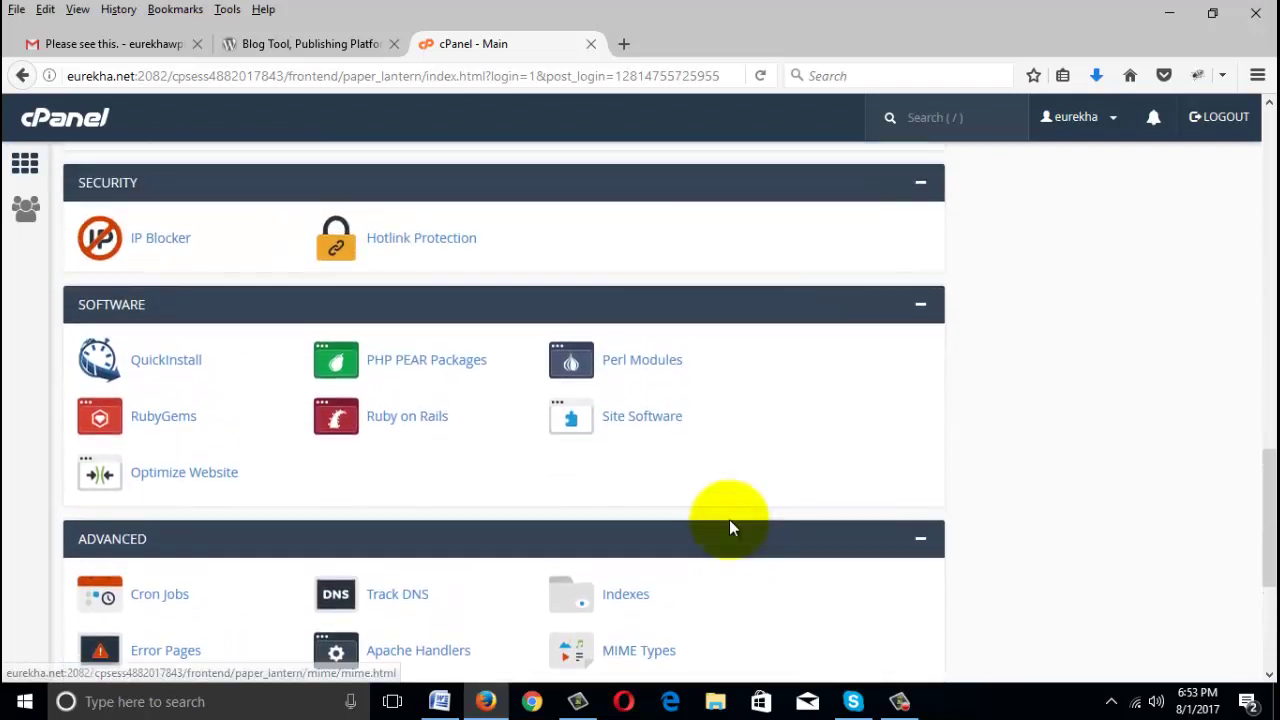
pyautogui.click(628, 438)
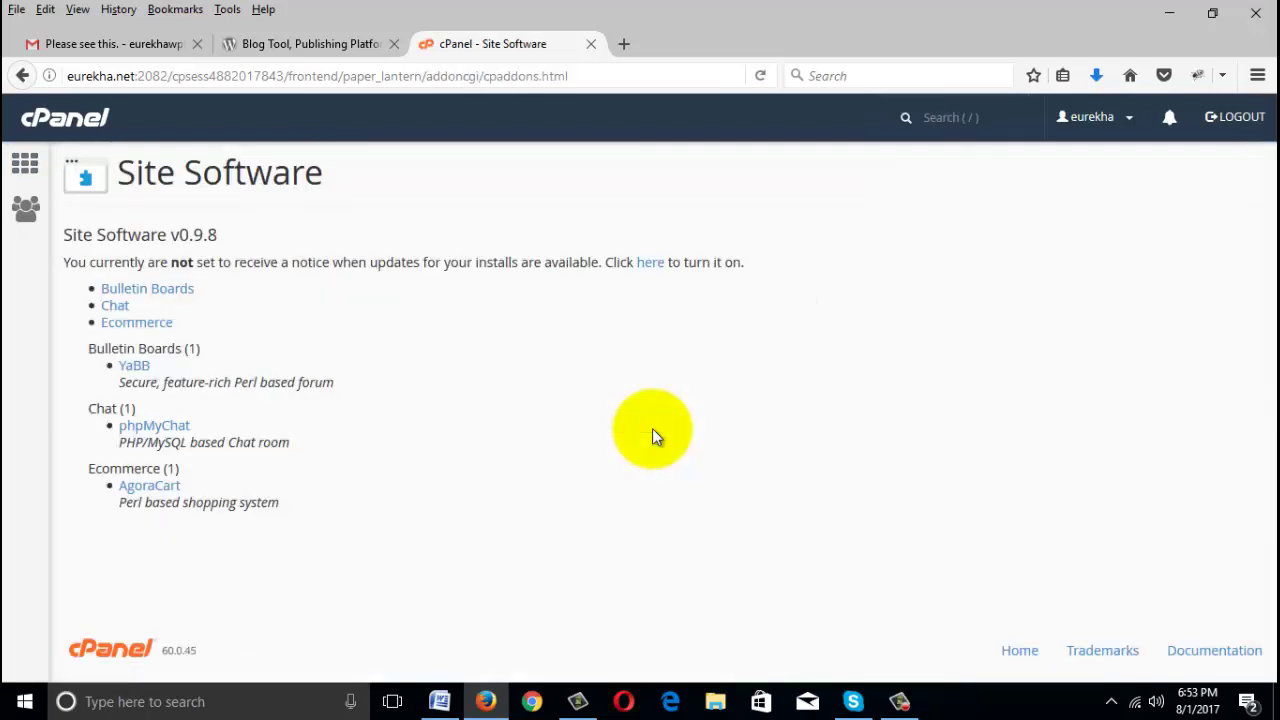
pyautogui.click(20, 75)
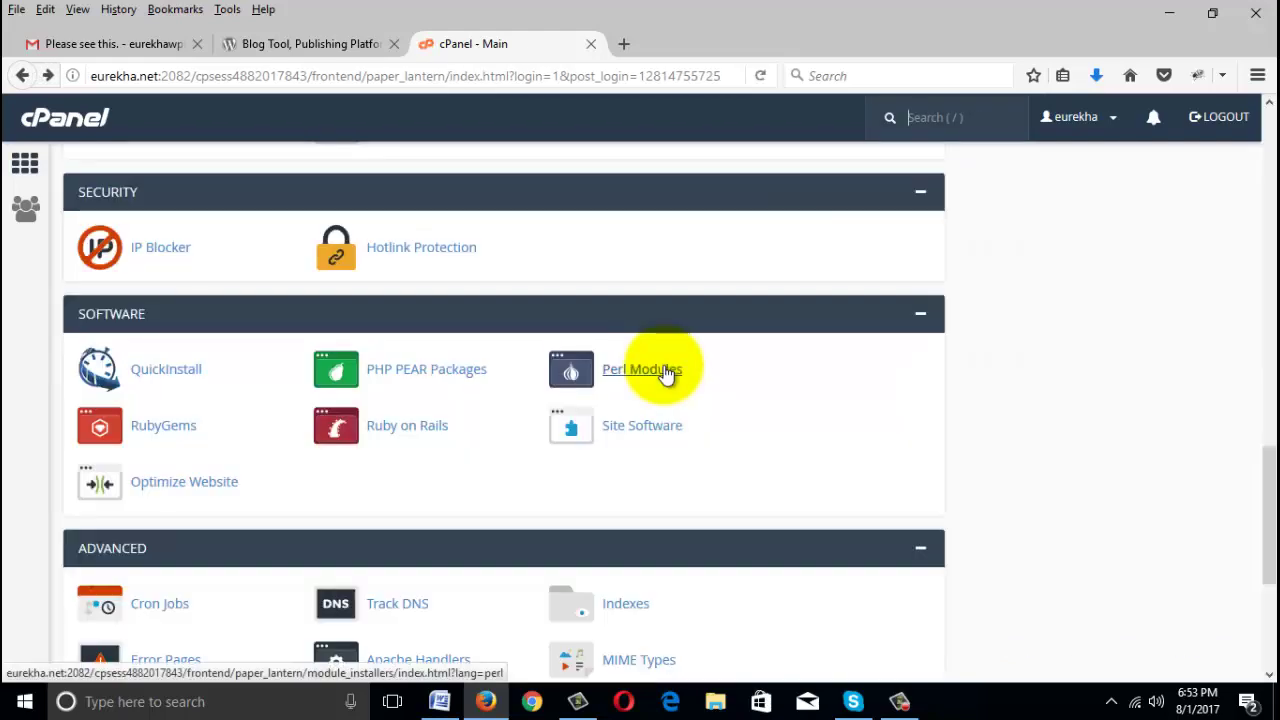
# - Open MySQL® Databases from the Databases section
pyautogui.scroll(10, 665, 372)
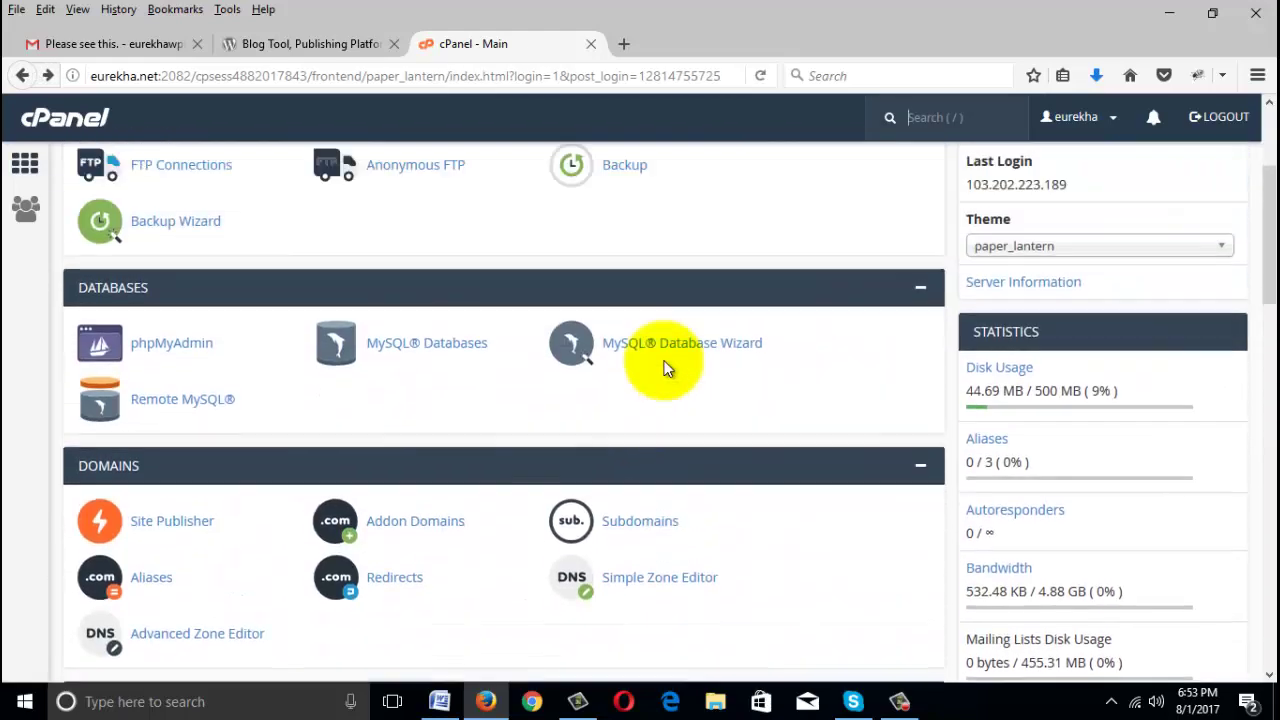
pyautogui.scroll(2, 667, 369)
pyautogui.scroll(-2, 667, 369)
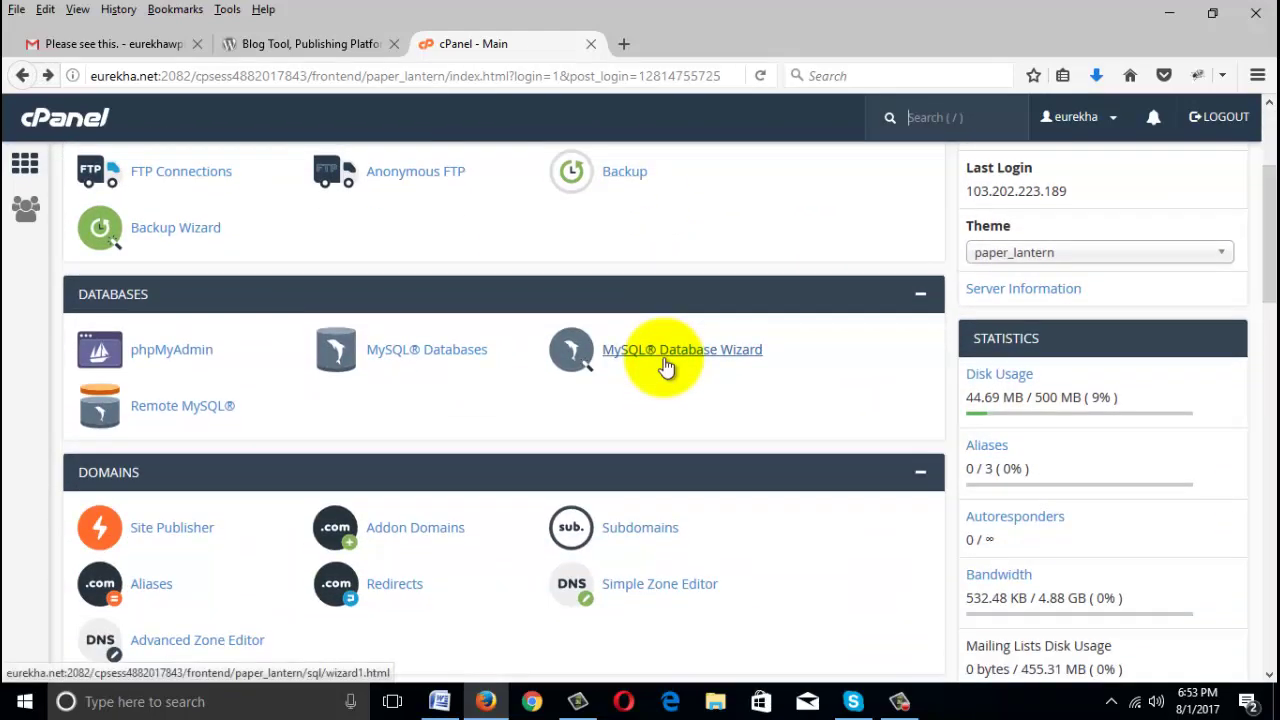
pyautogui.click(447, 358)
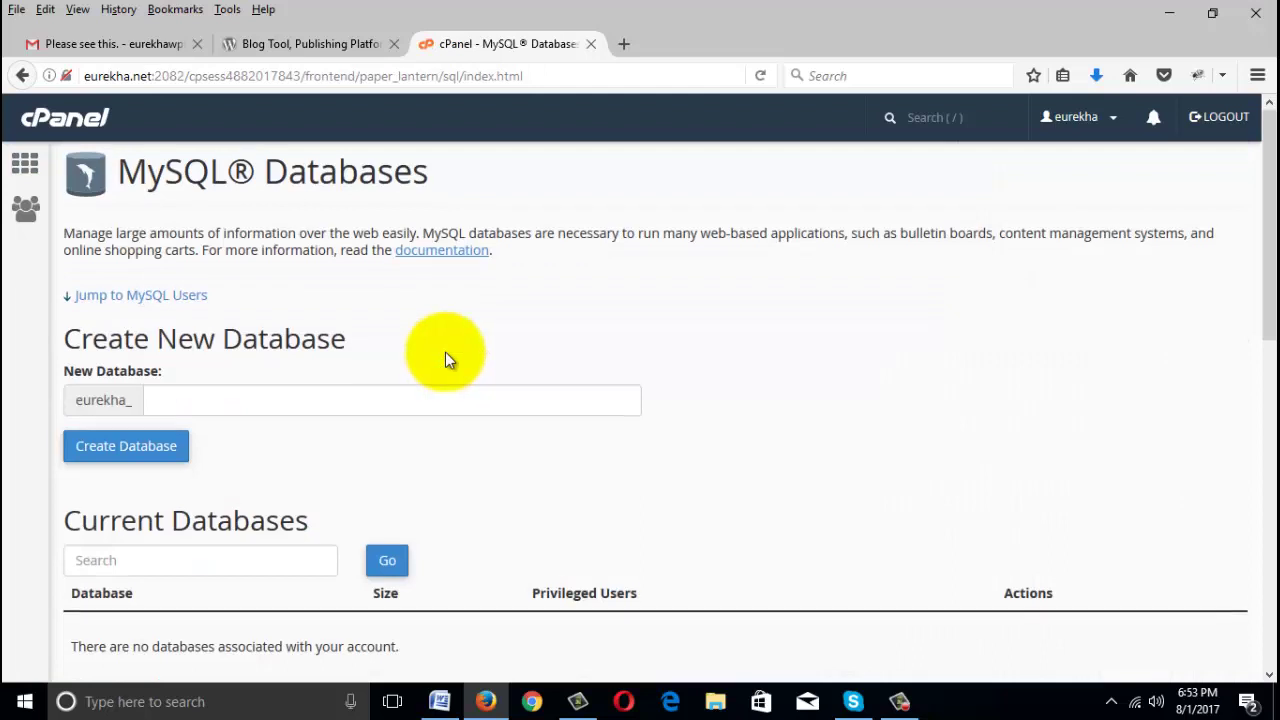
# - Create the database 'wp' (eurekha_wp) and go back to the MySQL Databases page
pyautogui.scroll(-2, 125, 300)
pyautogui.click(225, 290)
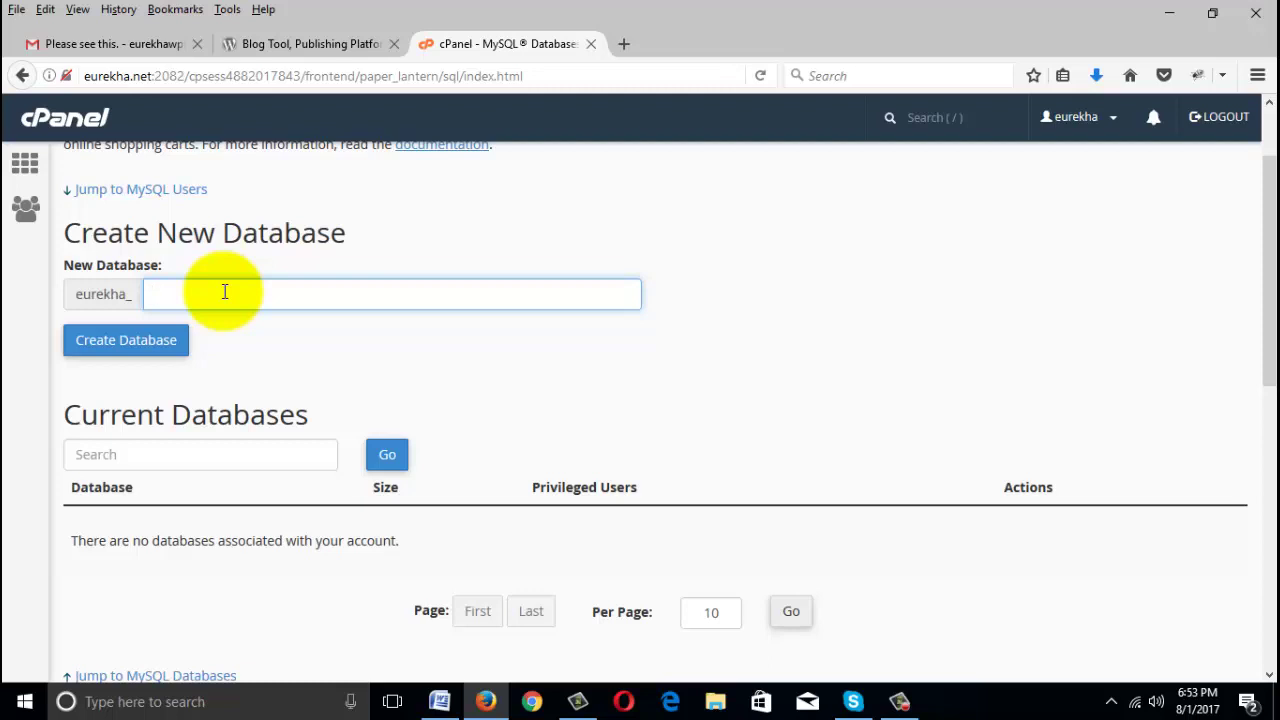
pyautogui.write('w')
pyautogui.click(243, 330)
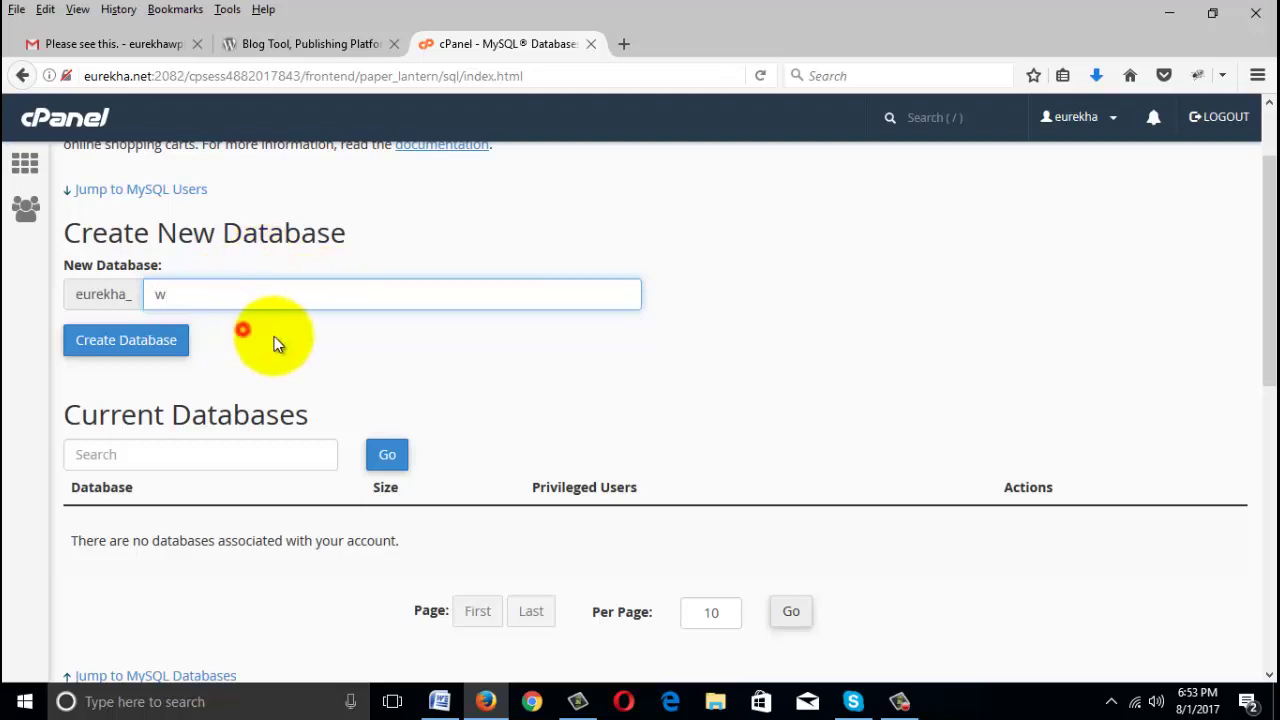
pyautogui.write('p')
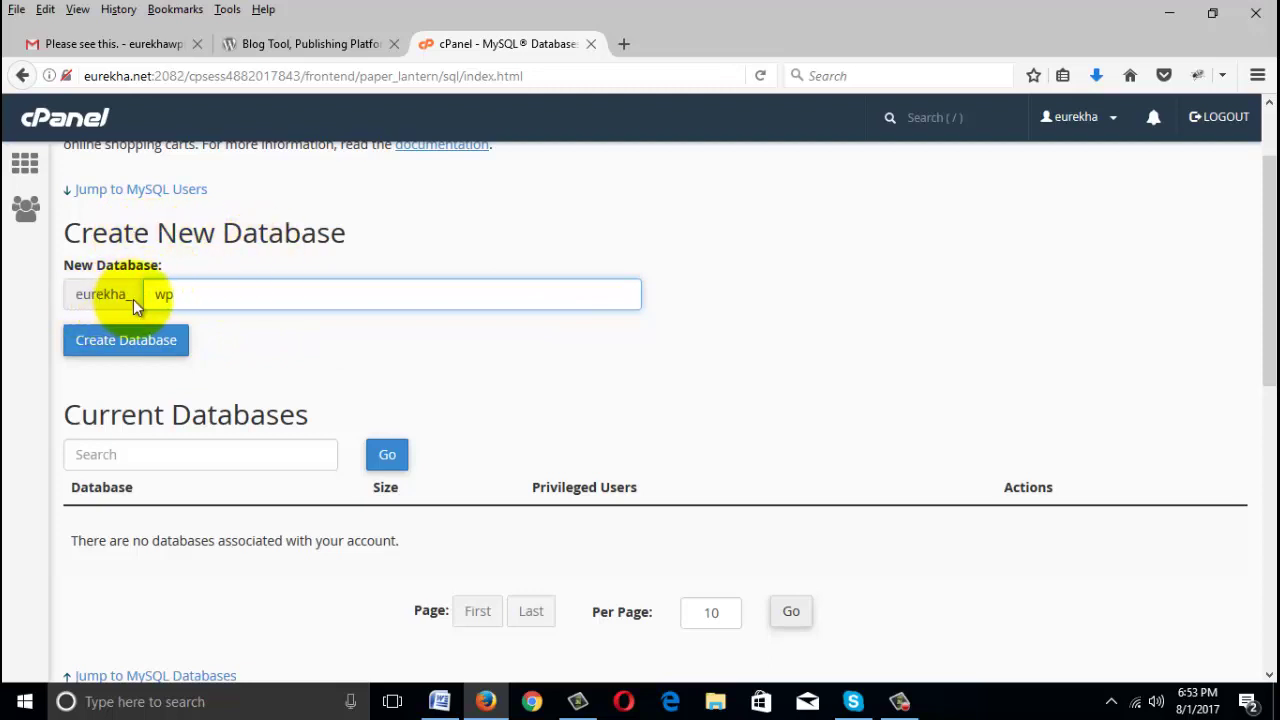
pyautogui.scroll(-2, 410, 326)
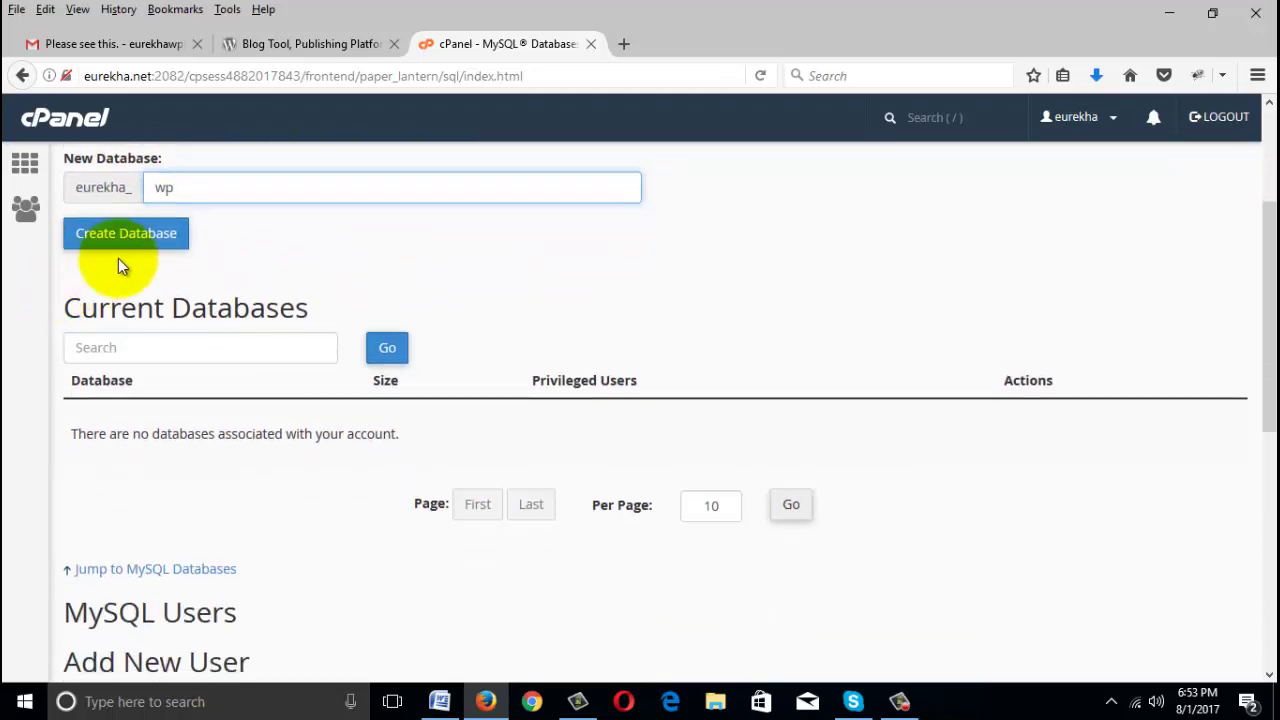
pyautogui.click(118, 238)
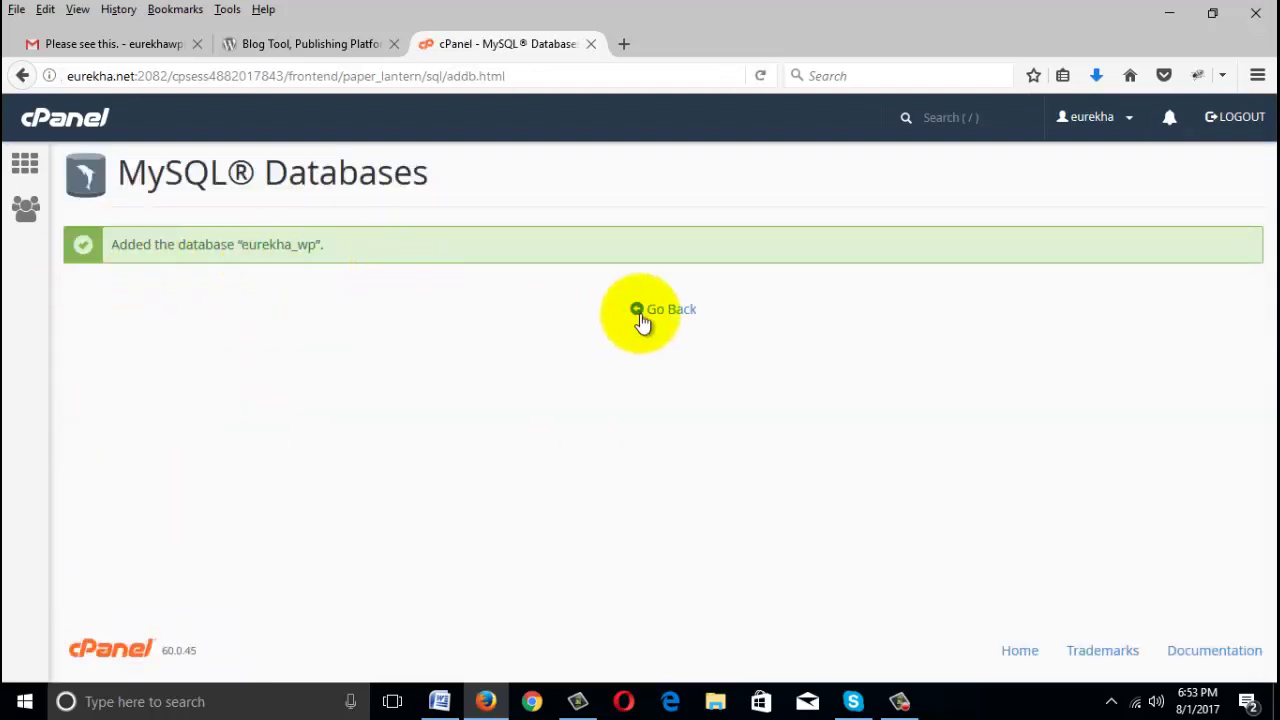
pyautogui.click(674, 314)
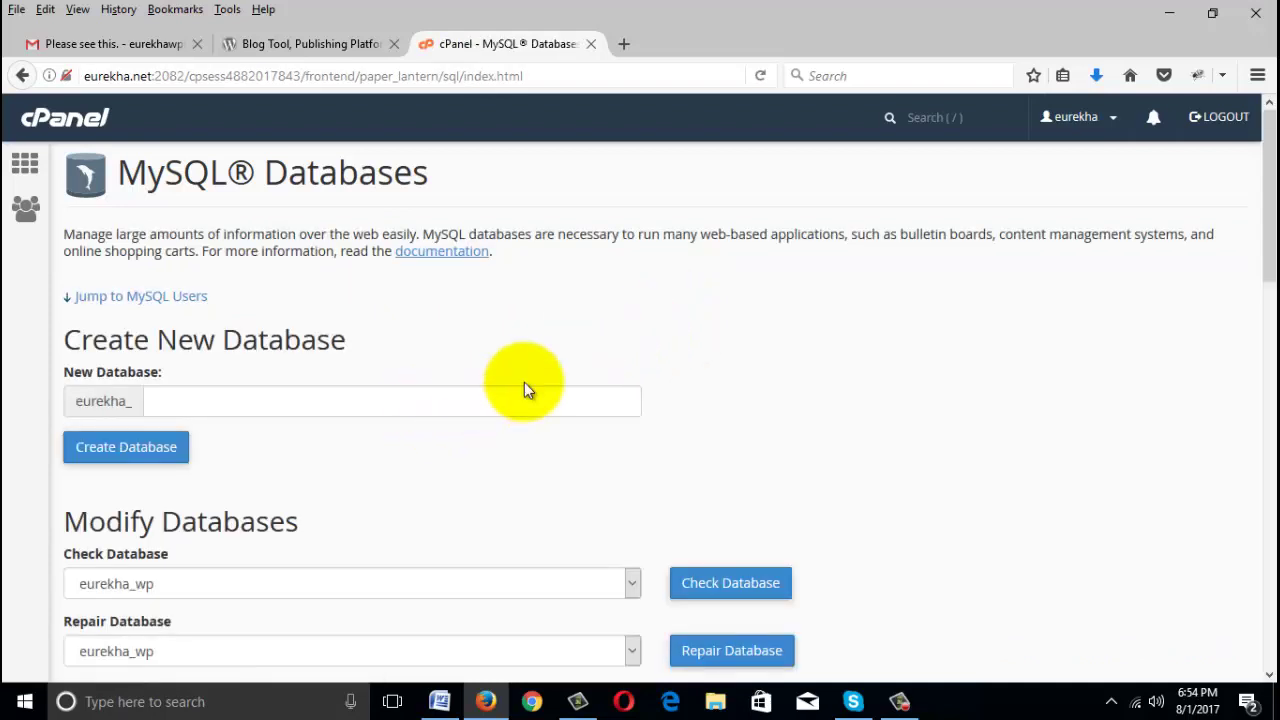
# - Enter wpp as the username under Add New User
pyautogui.scroll(-4, 524, 385)
pyautogui.scroll(3, 517, 383)
pyautogui.scroll(-5, 517, 388)
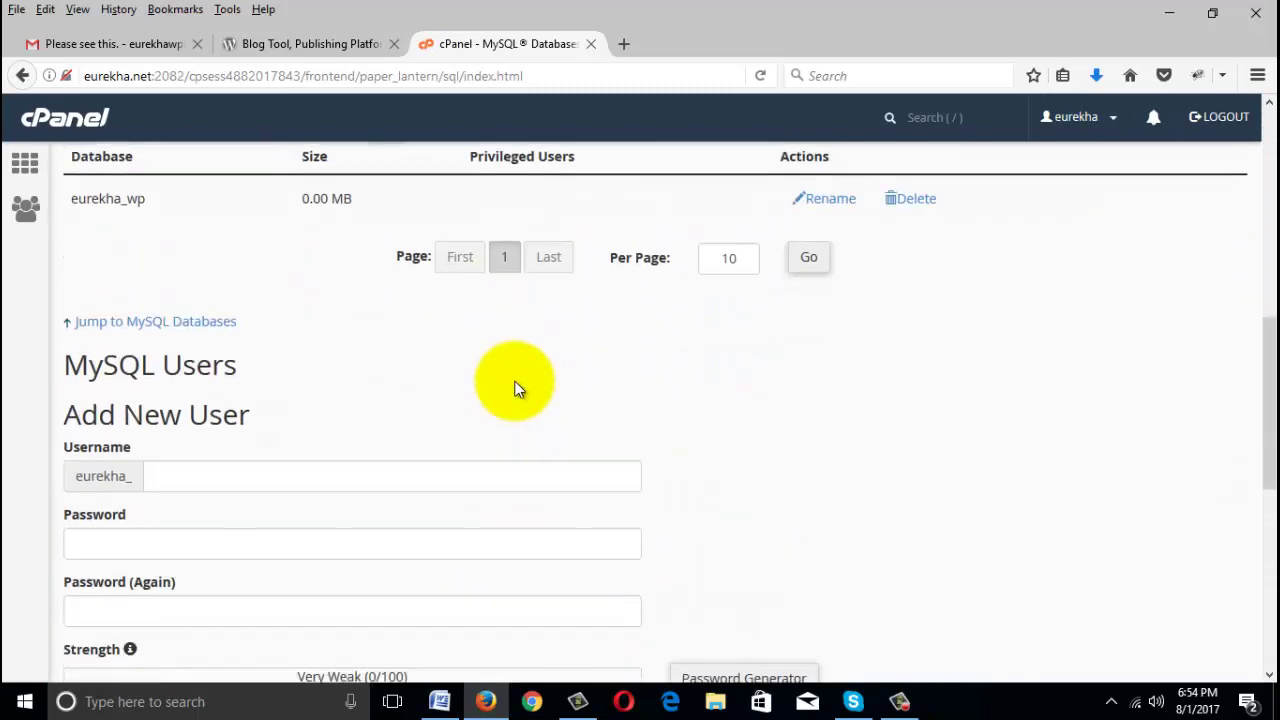
pyautogui.scroll(-3, 517, 385)
pyautogui.click(209, 261)
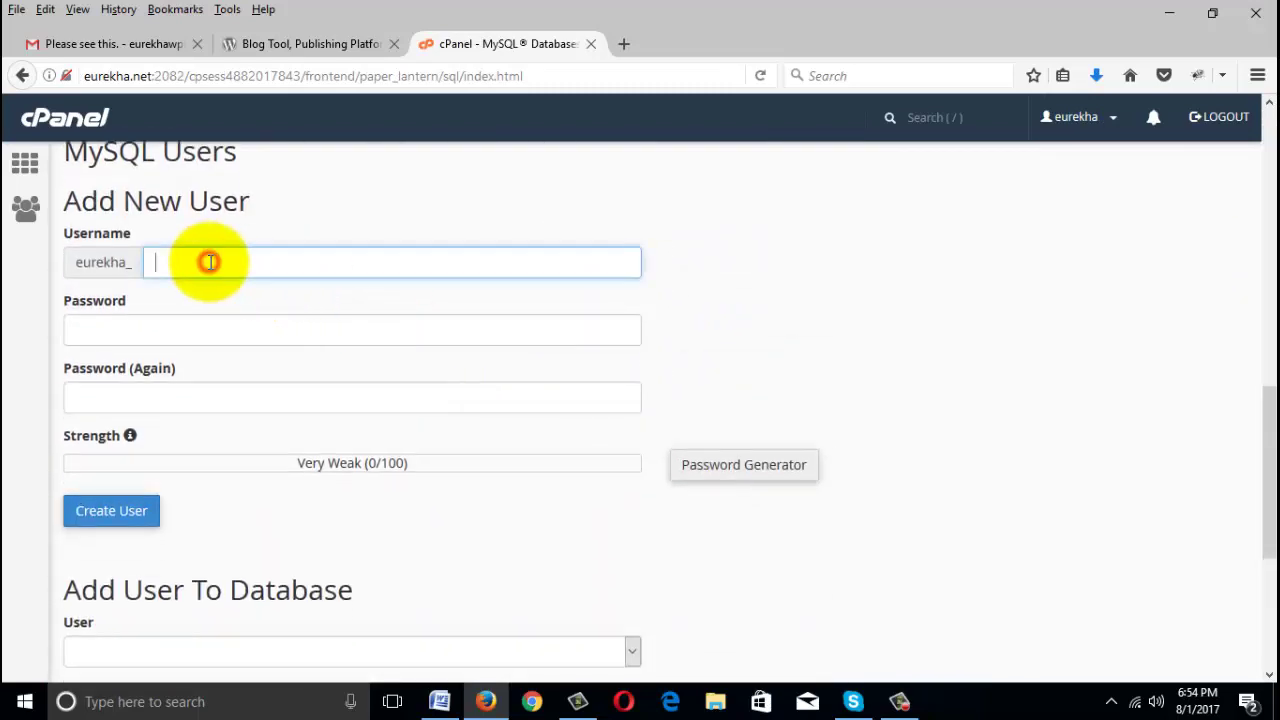
pyautogui.write('w')
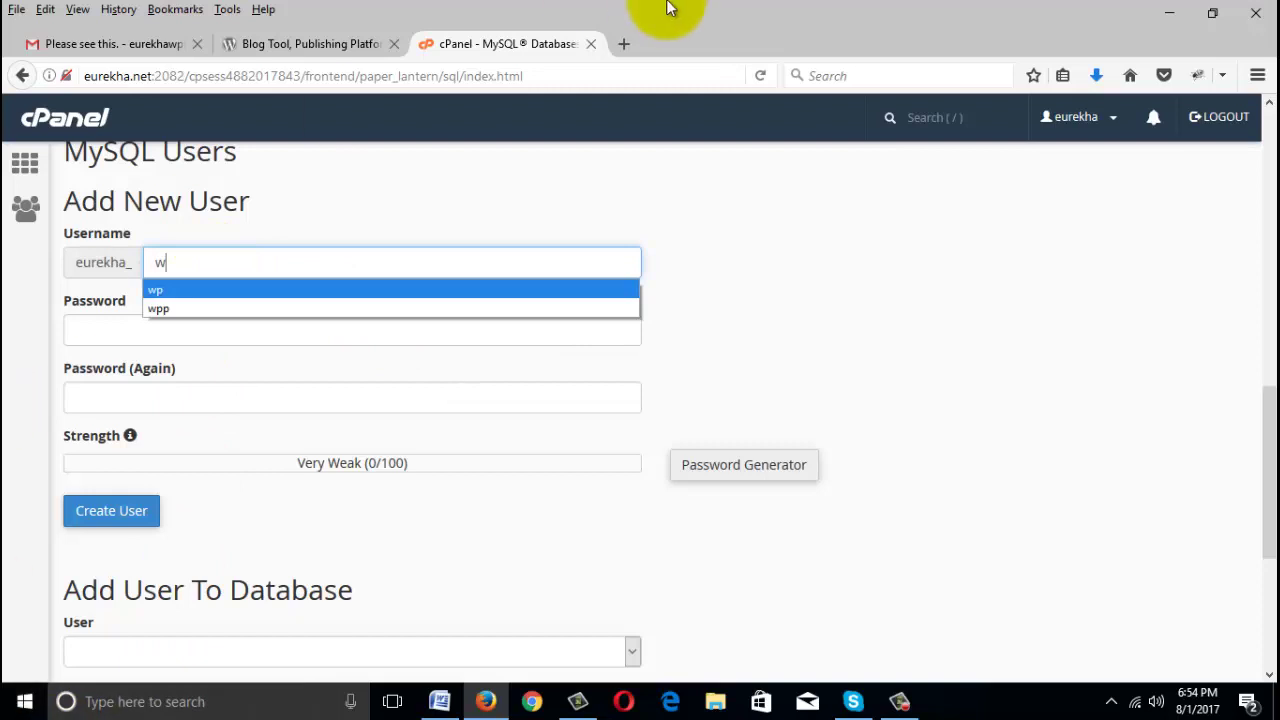
pyautogui.click(166, 309)
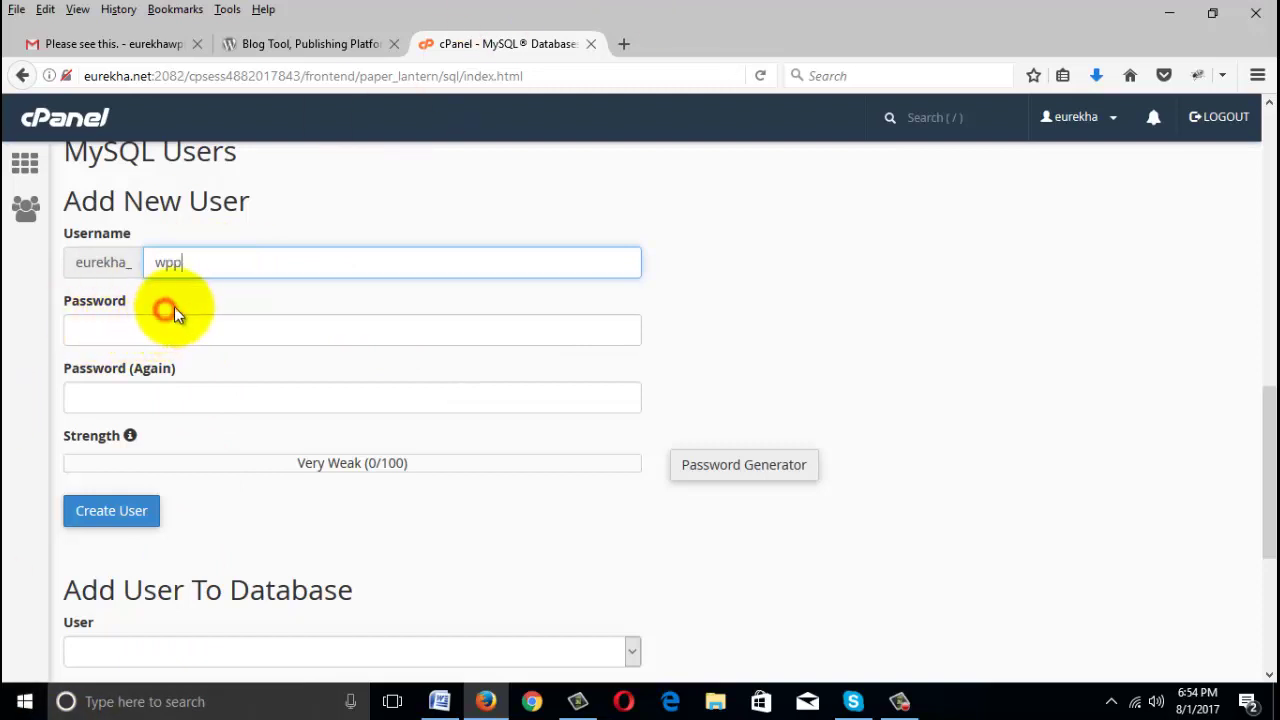
# - Set and confirm a very strong password, create user eurekha_wpp, and decline saving the login
pyautogui.click(110, 327)
pyautogui.write('a')
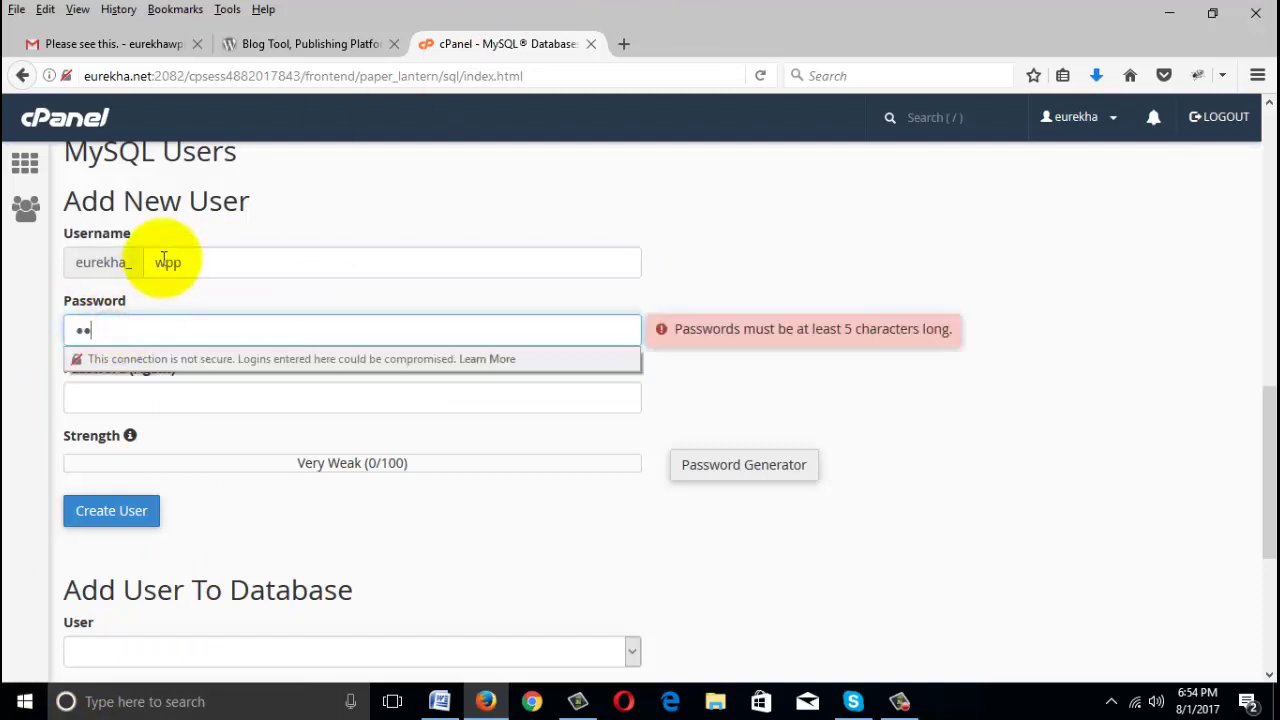
pyautogui.write('aaaa')
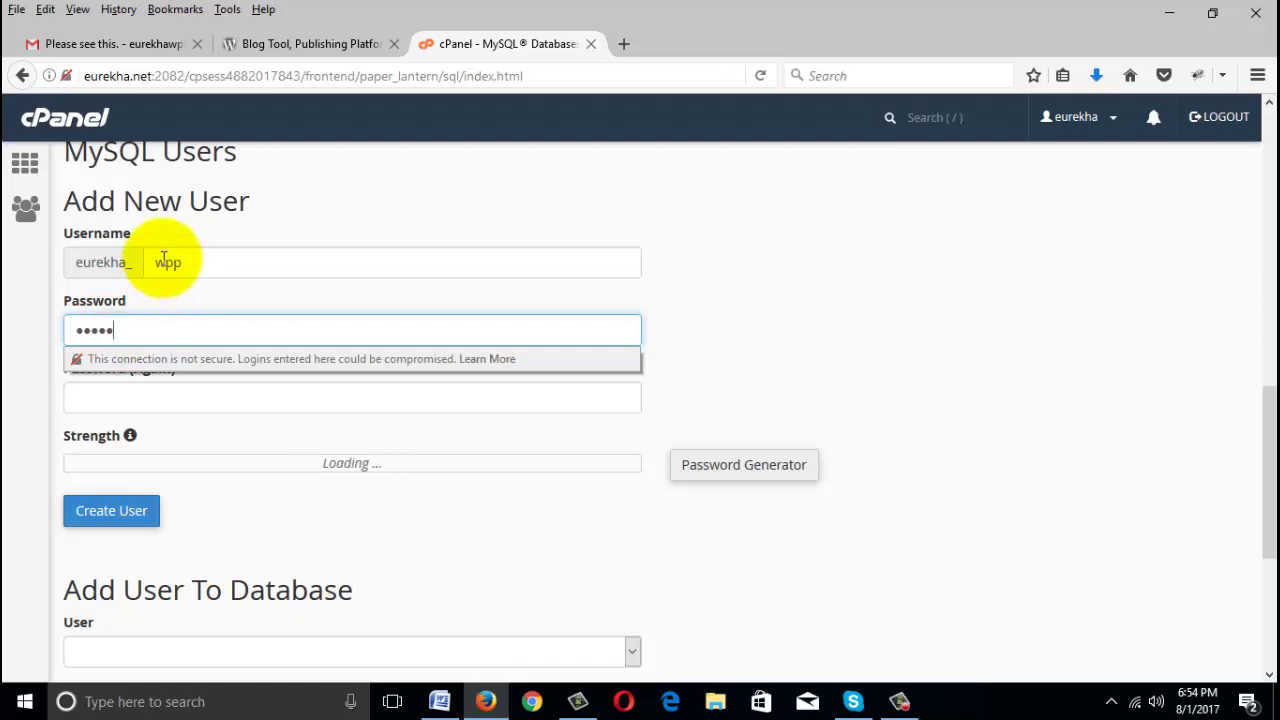
pyautogui.write('a')
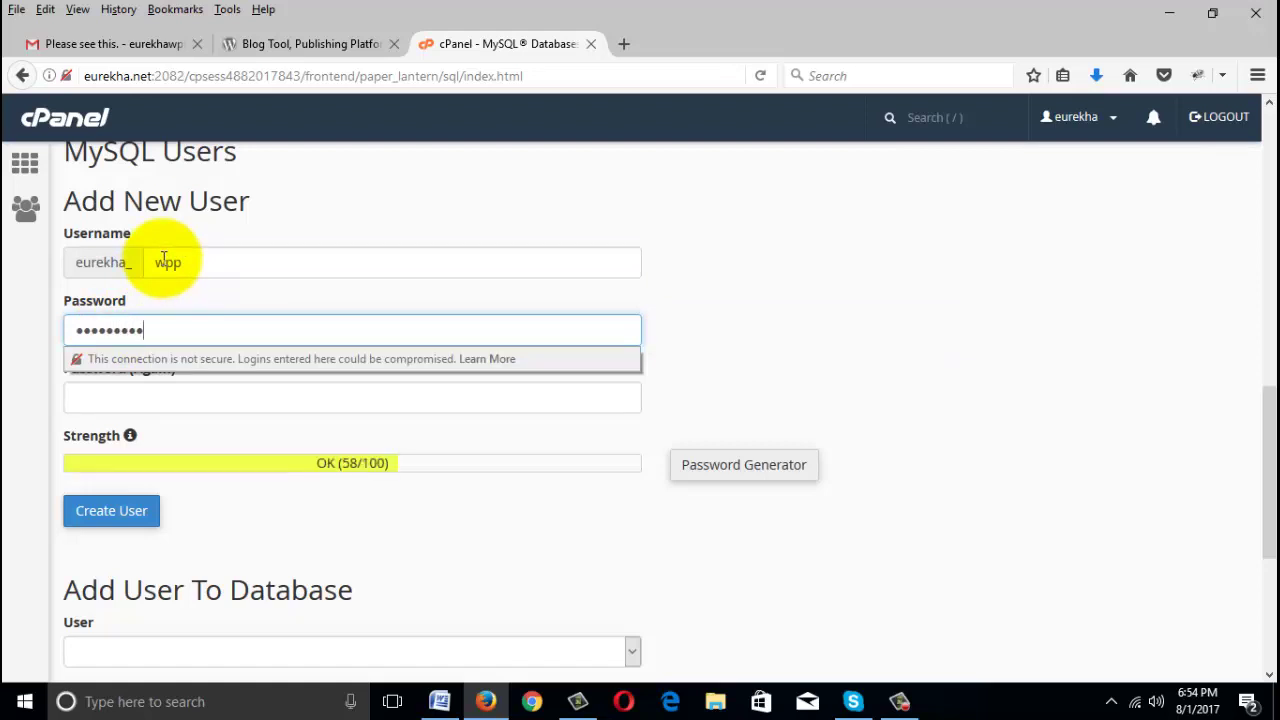
pyautogui.click(843, 368)
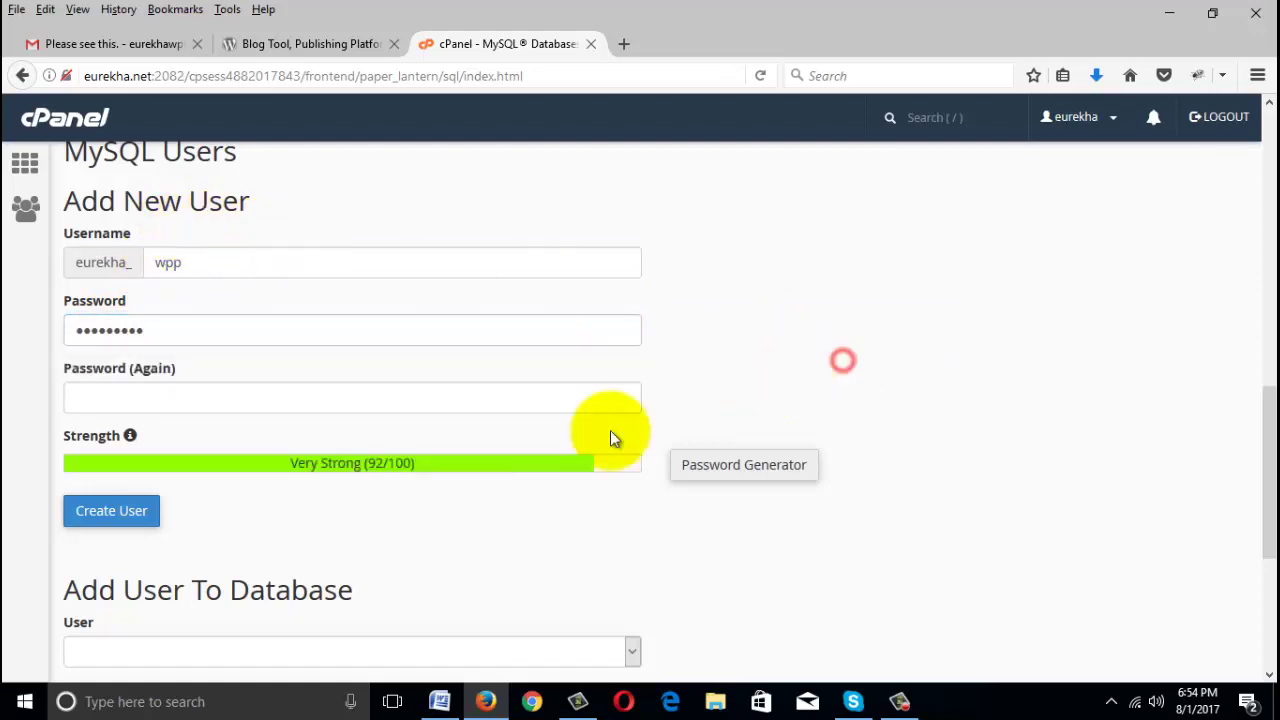
pyautogui.click(192, 394)
pyautogui.write('a')
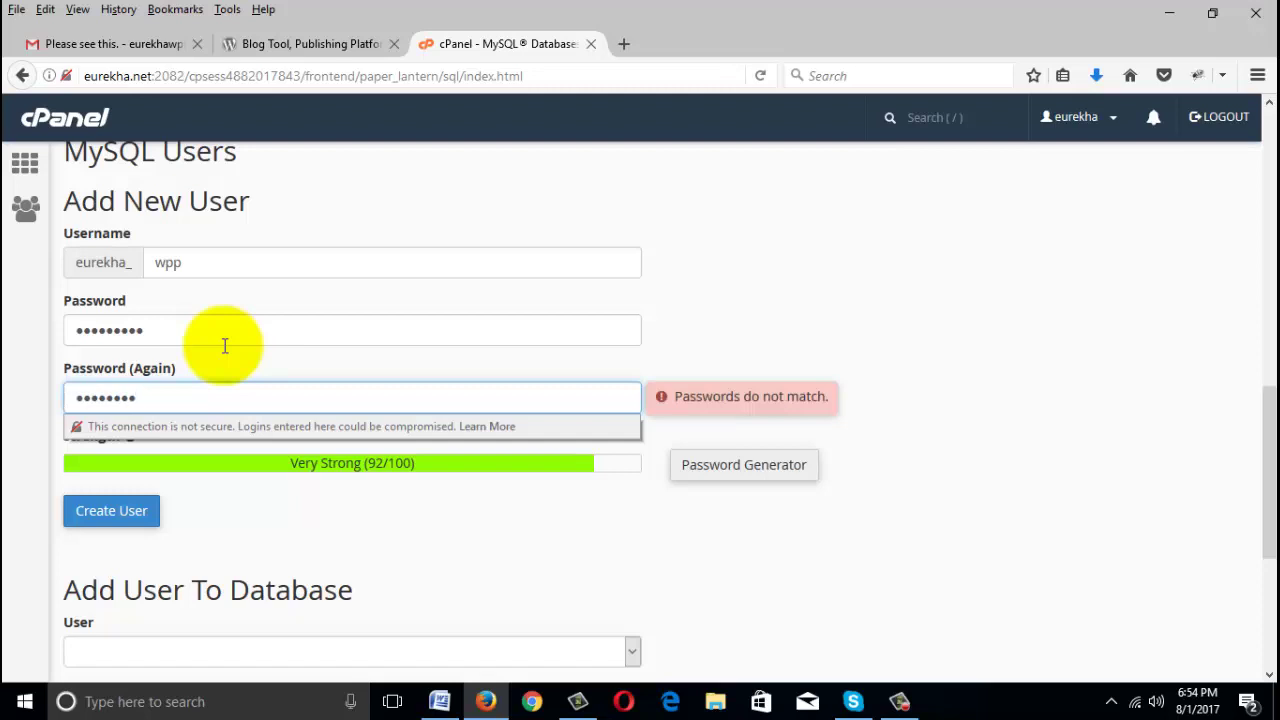
pyautogui.write('a')
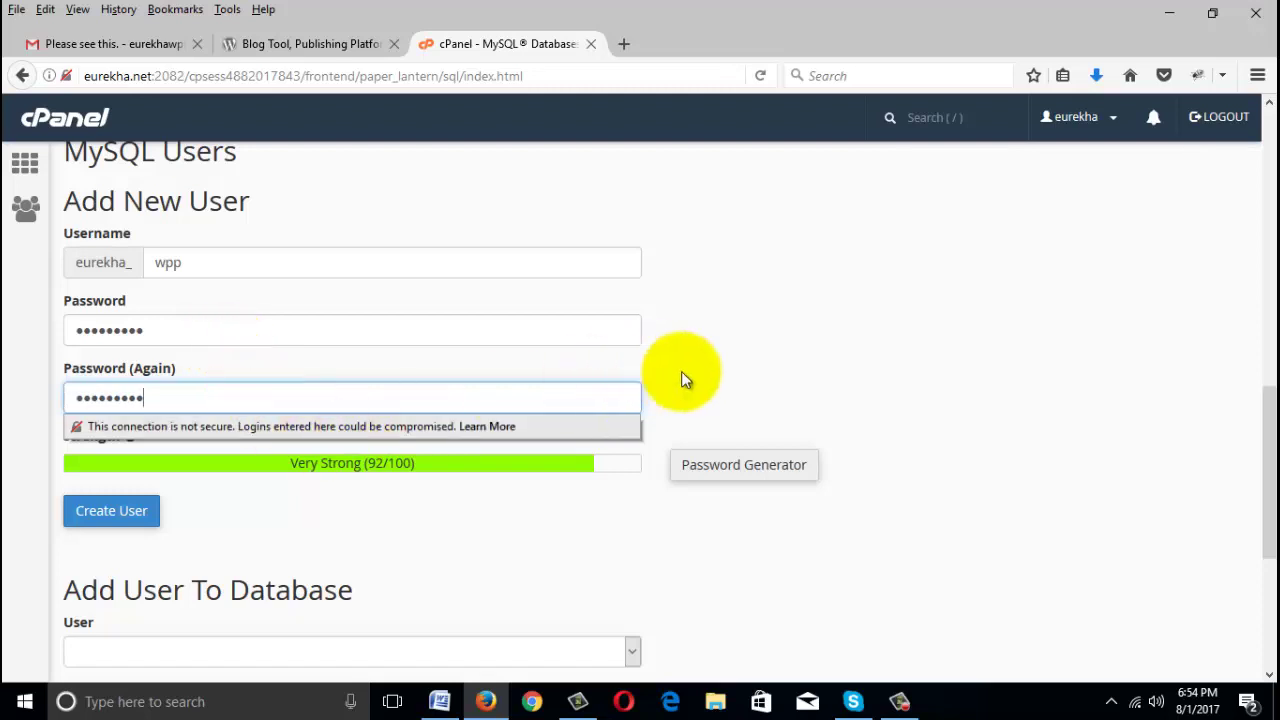
pyautogui.click(854, 338)
pyautogui.click(102, 518)
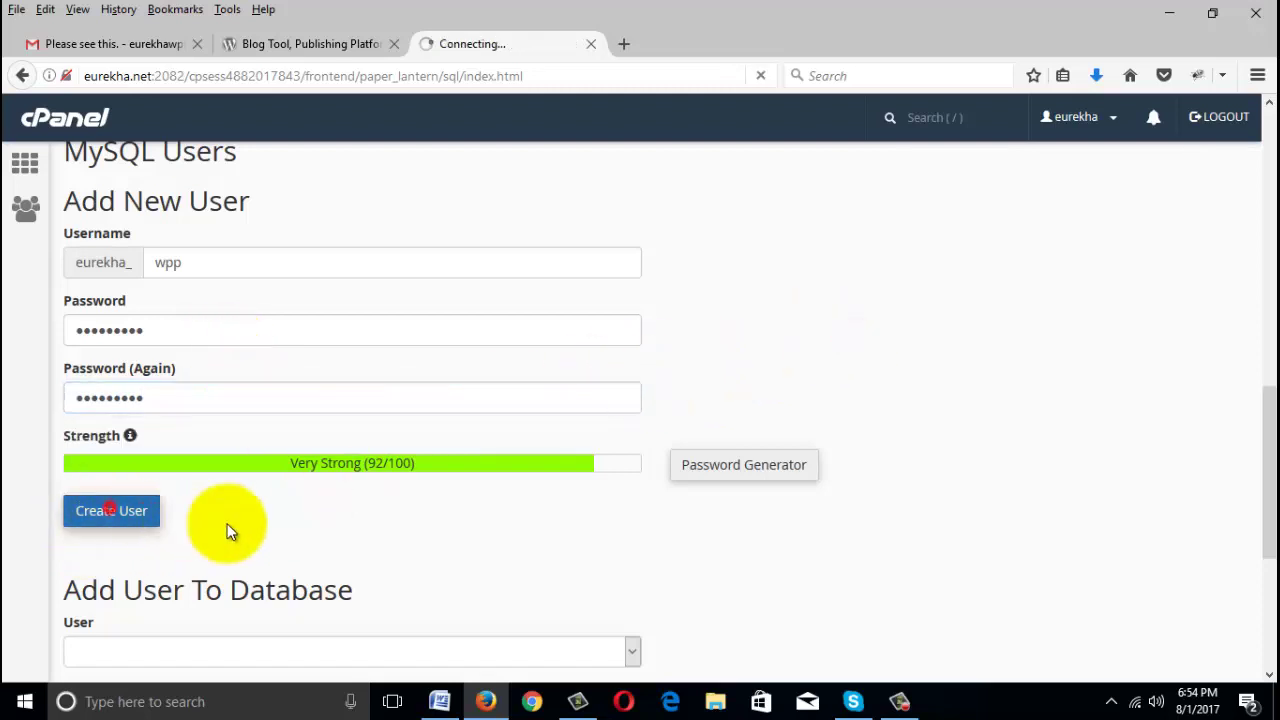
pyautogui.click(297, 257)
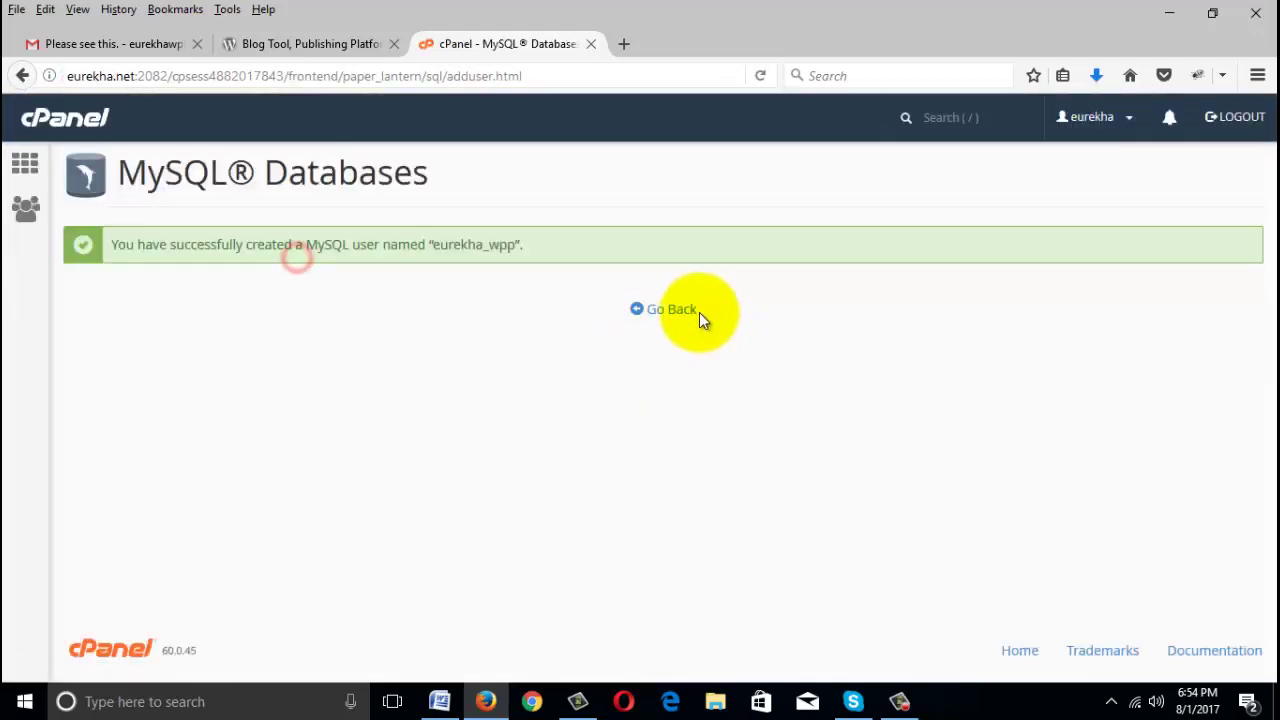
# - Add user eurekha_wpp to database eurekha_wp under Add User To Database
pyautogui.click(680, 316)
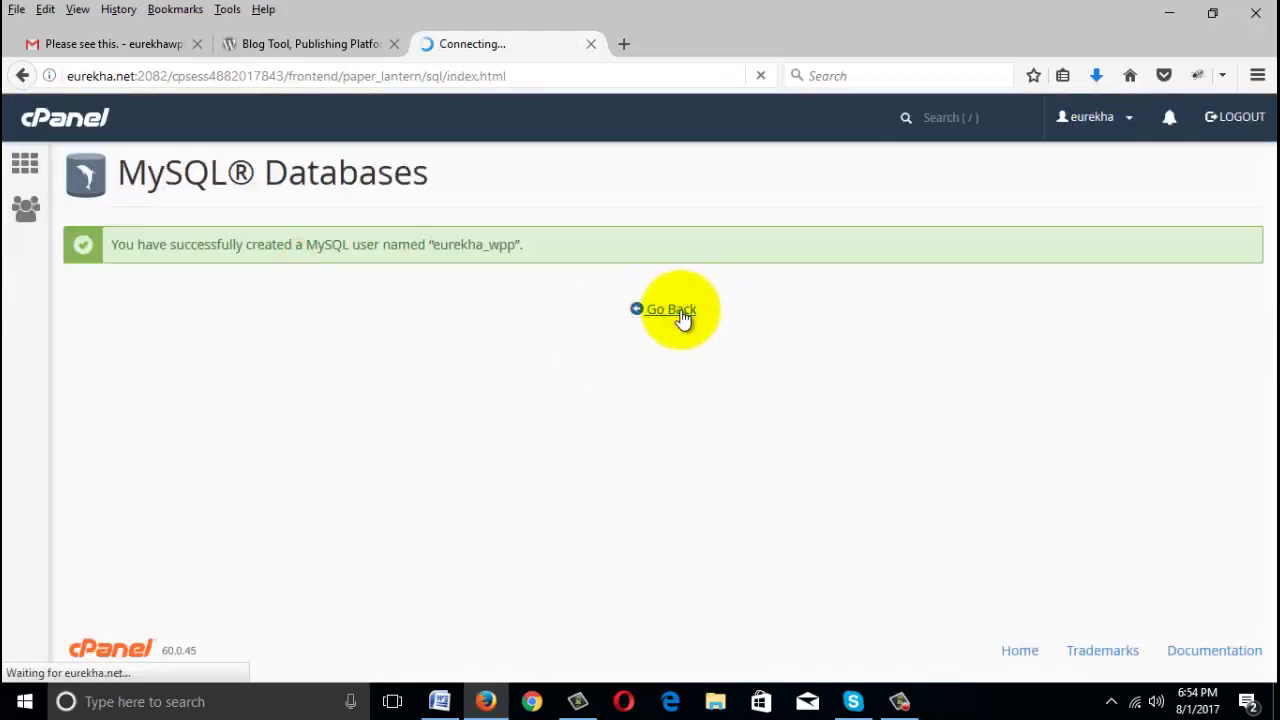
pyautogui.scroll(-10, 683, 312)
pyautogui.scroll(-2, 683, 318)
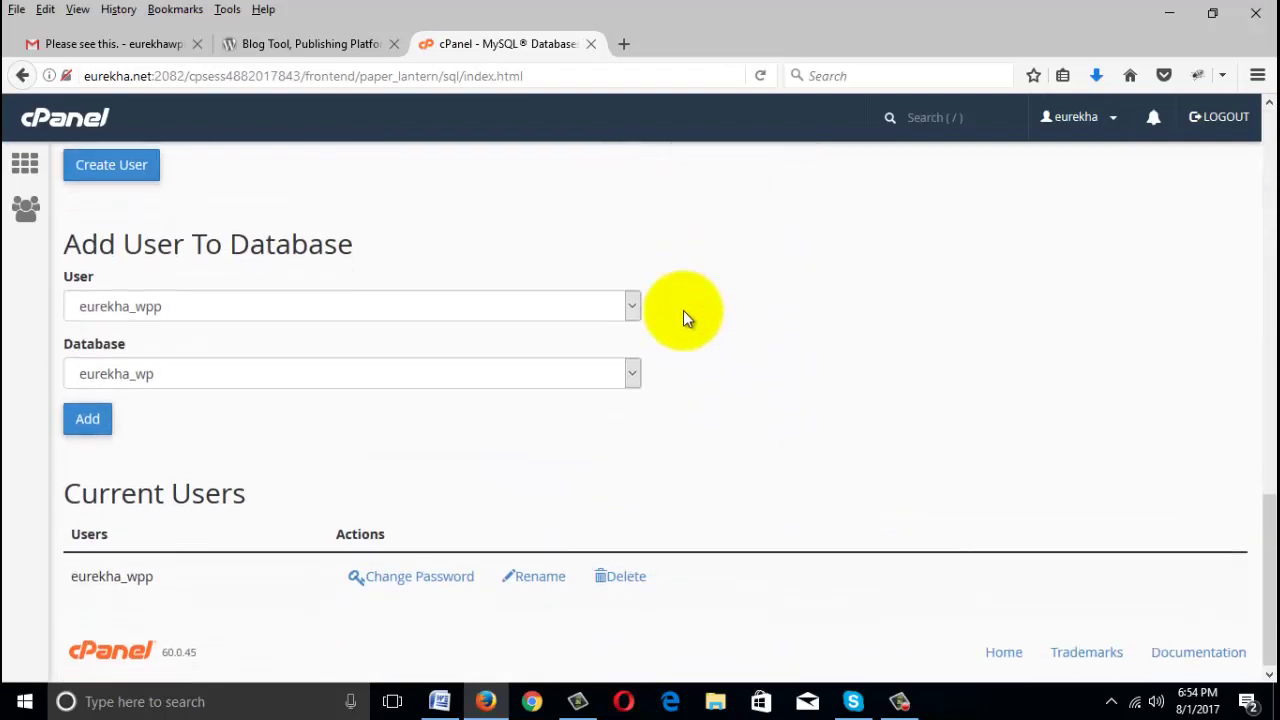
pyautogui.scroll(2, 251, 391)
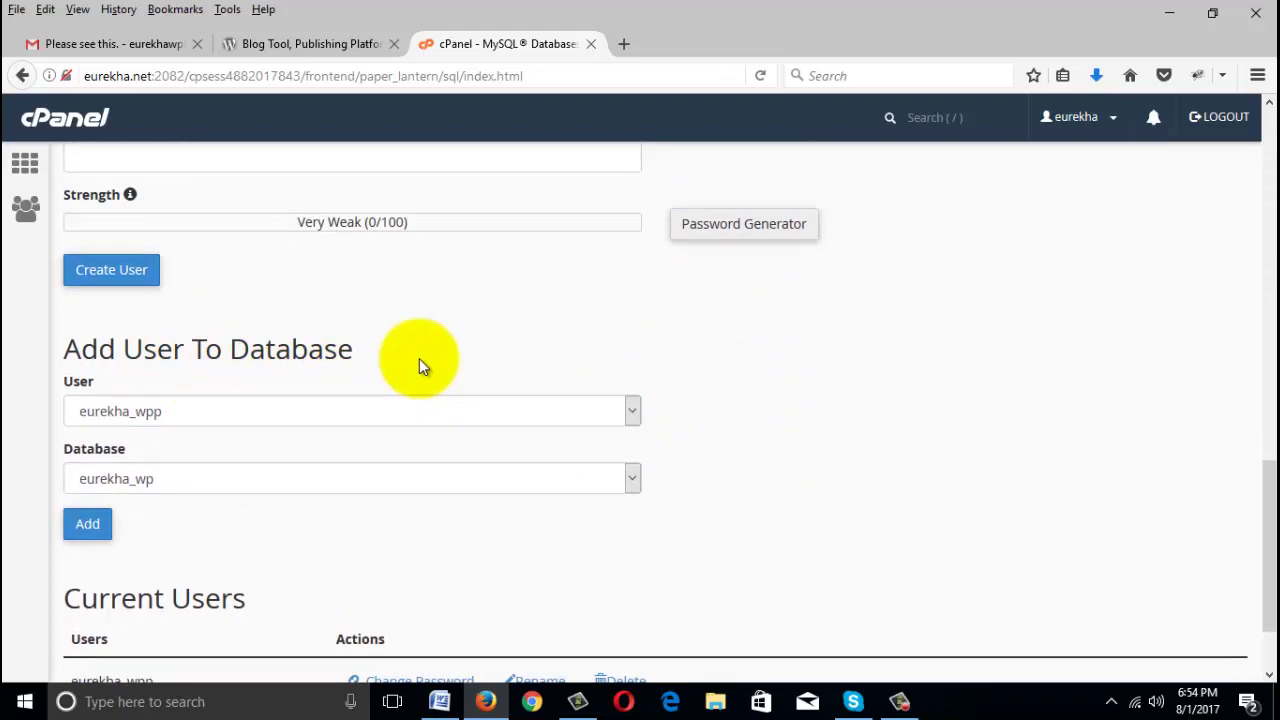
pyautogui.scroll(-2, 420, 363)
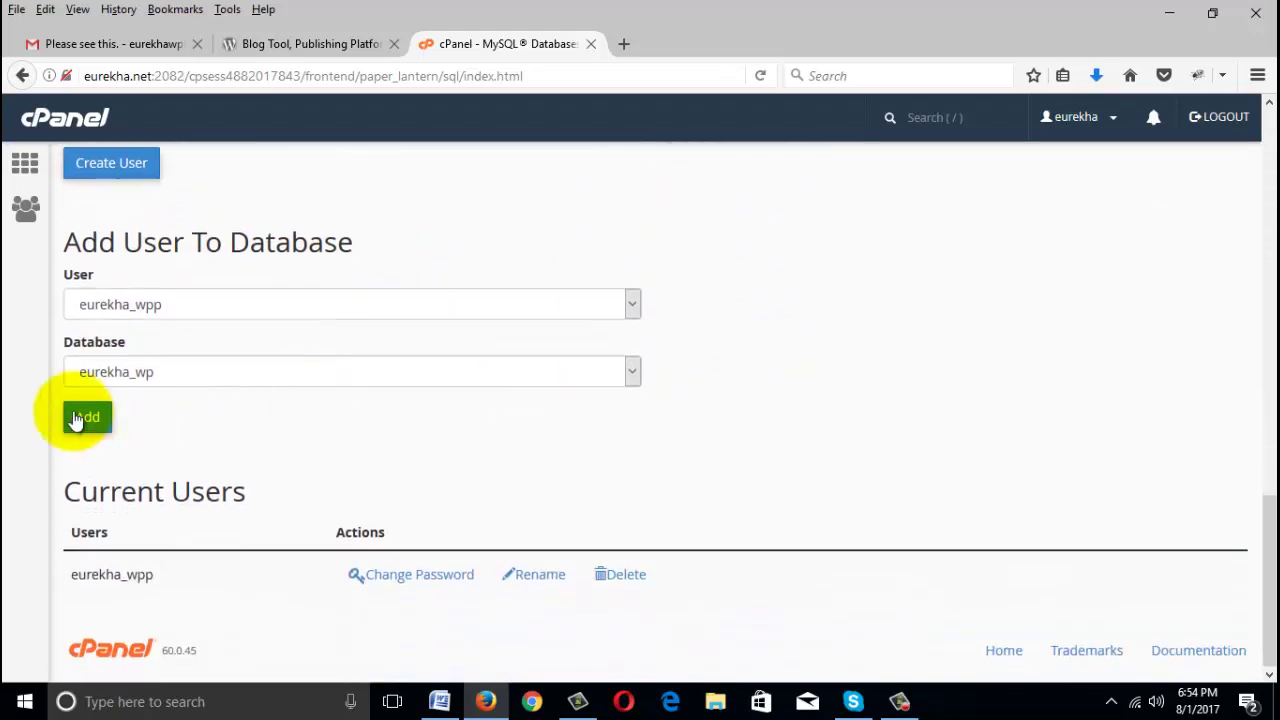
pyautogui.click(88, 418)
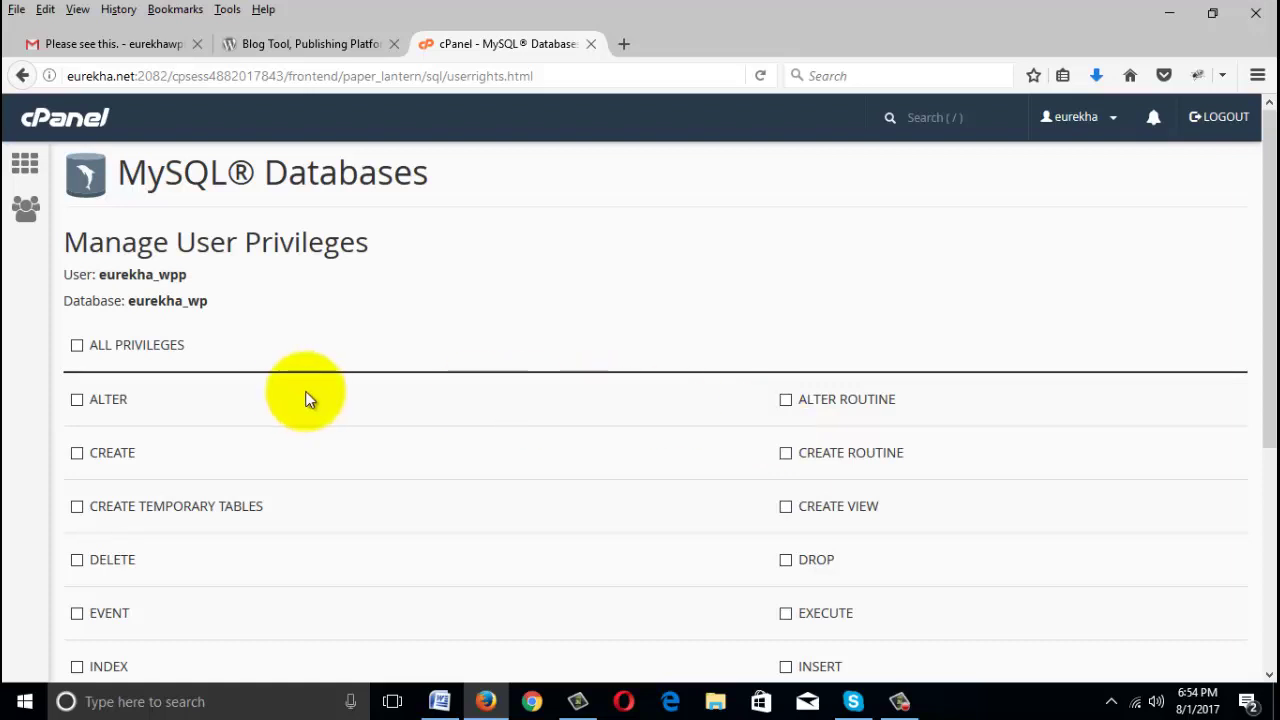
# - Tick ALL PRIVILEGES for the user and save with Make Changes
pyautogui.scroll(-4, 452, 416)
pyautogui.scroll(4, 455, 420)
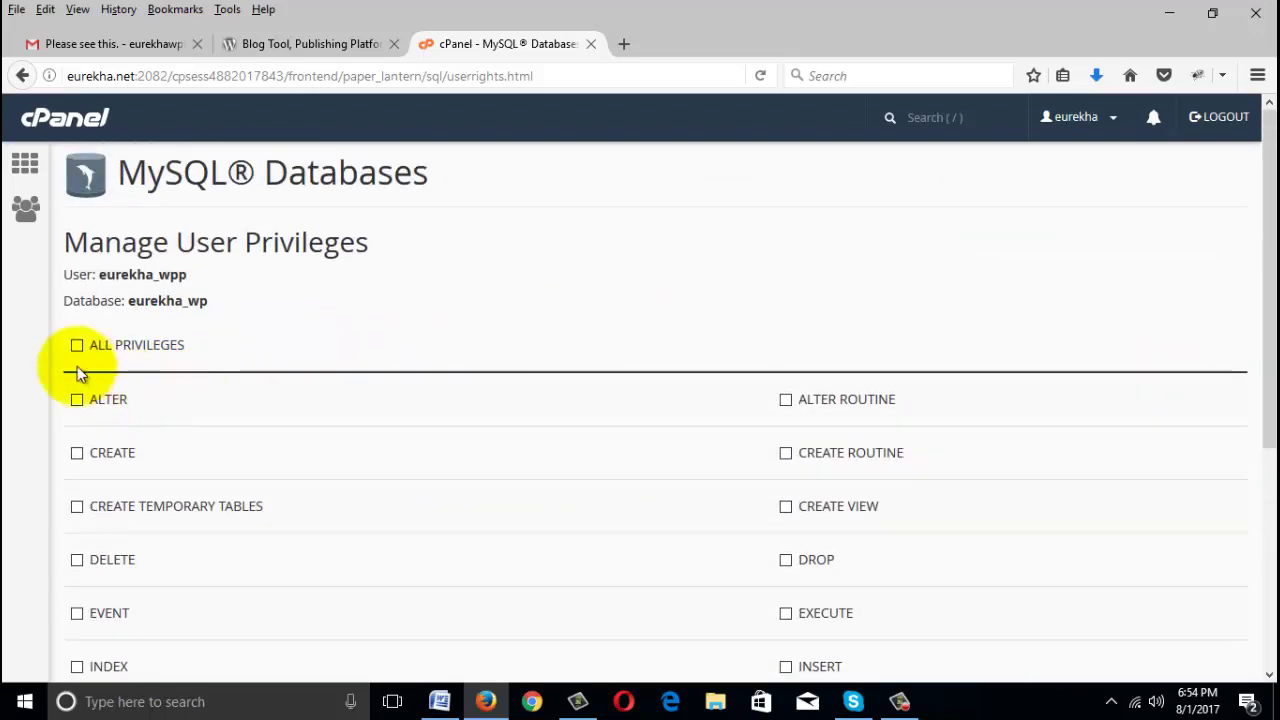
pyautogui.click(96, 346)
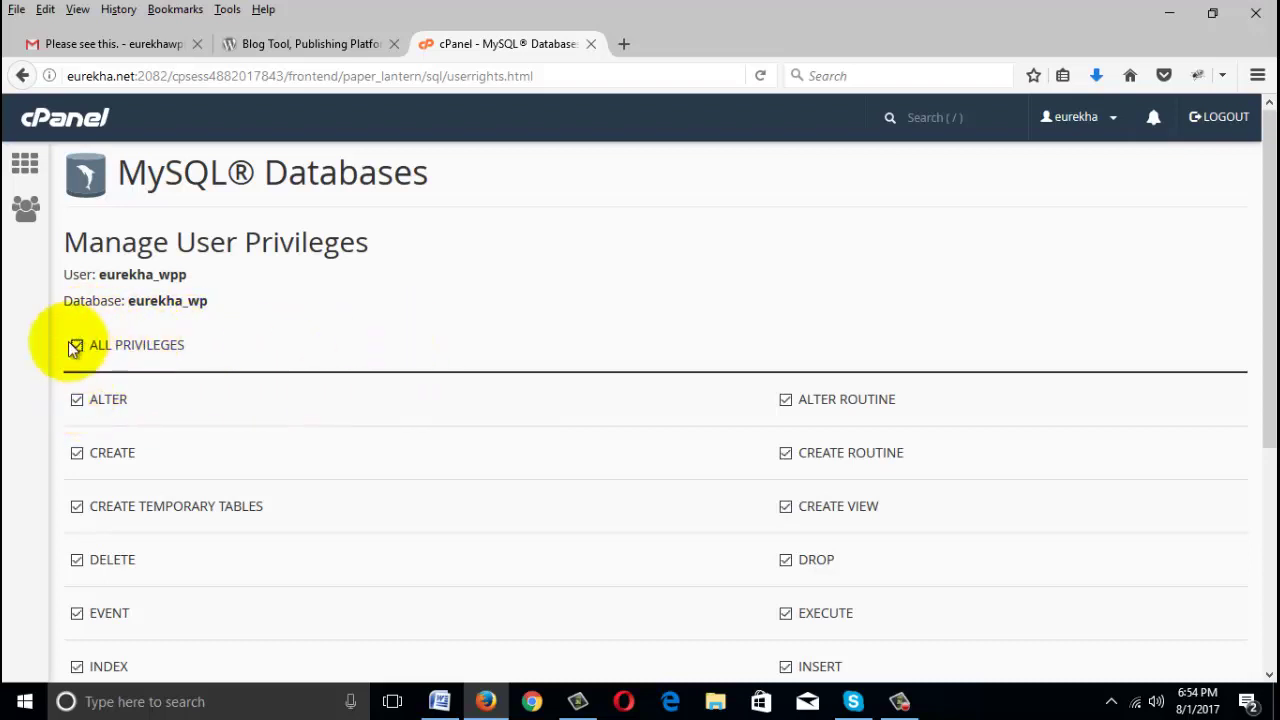
pyautogui.scroll(-3, 489, 377)
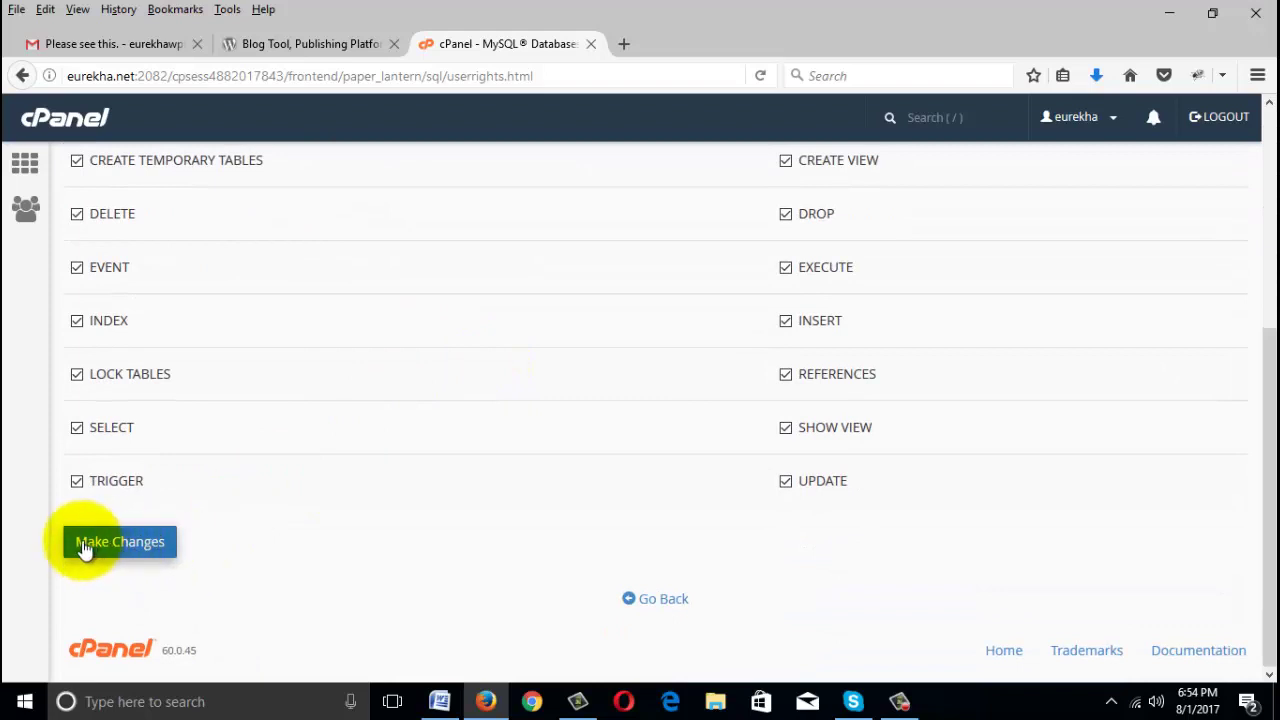
pyautogui.click(117, 545)
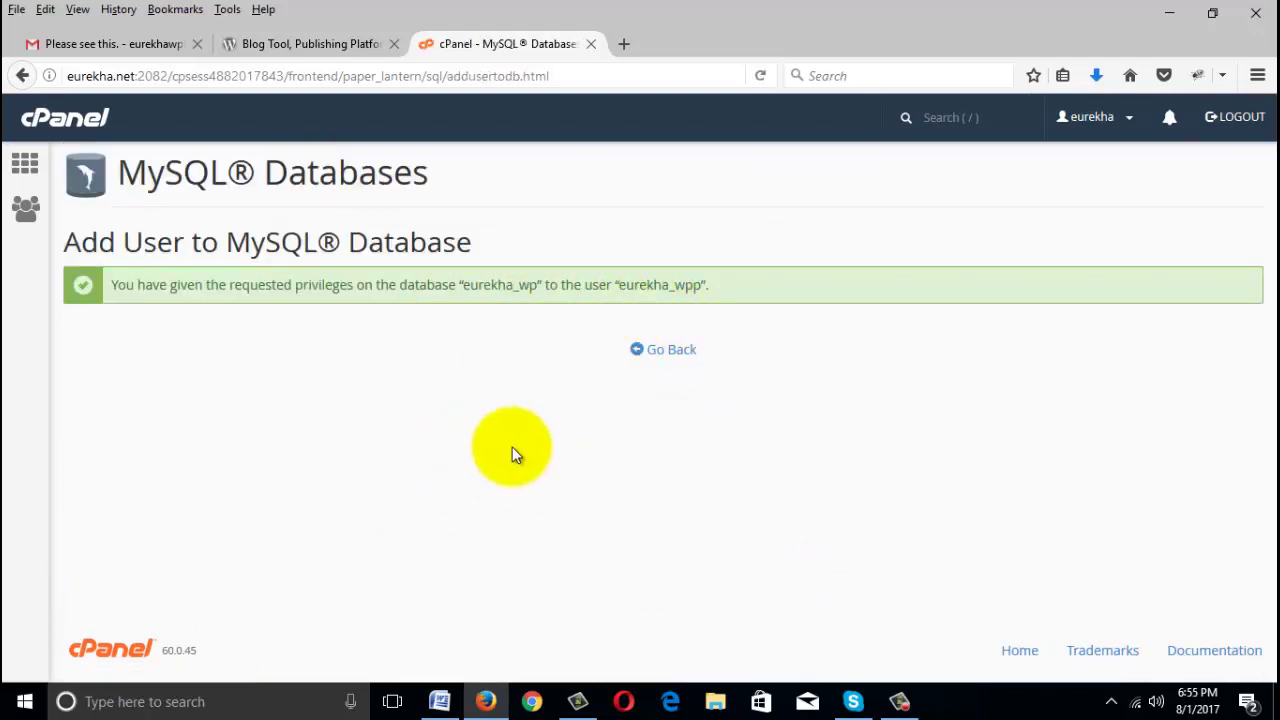
# - Return to the cPanel home dashboard and launch File Manager from Files
pyautogui.click(676, 351)
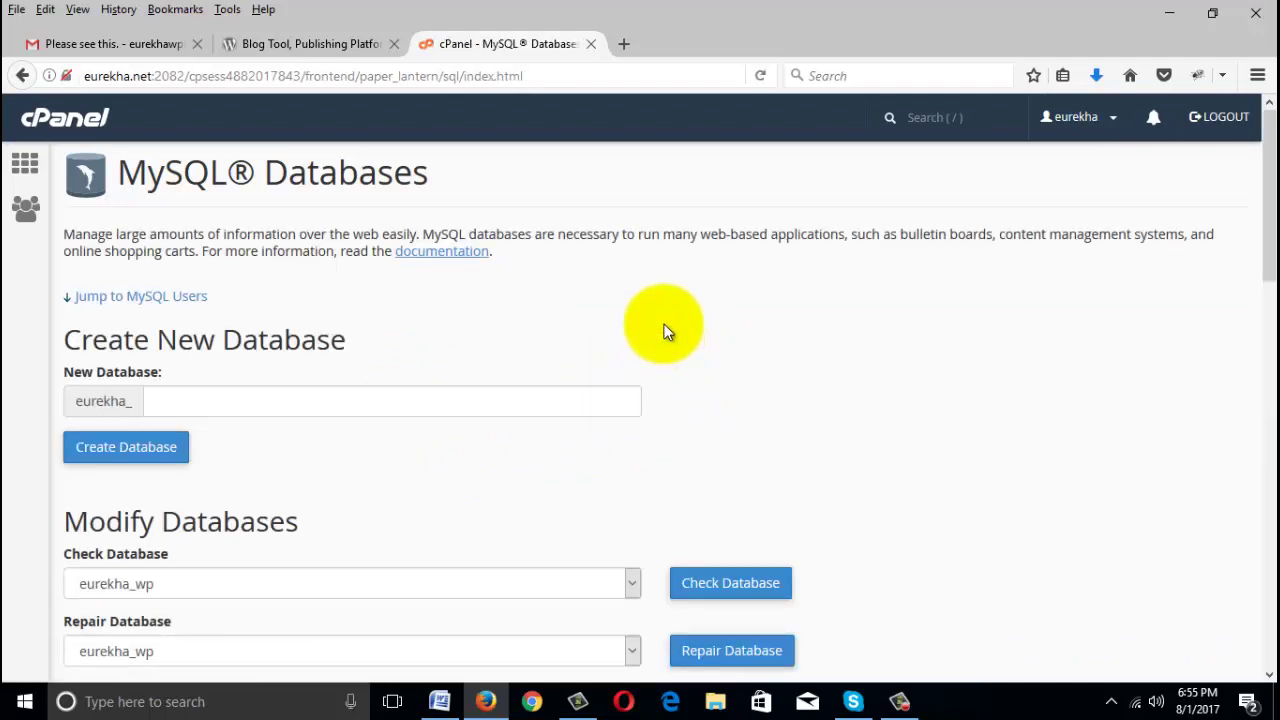
pyautogui.click(25, 163)
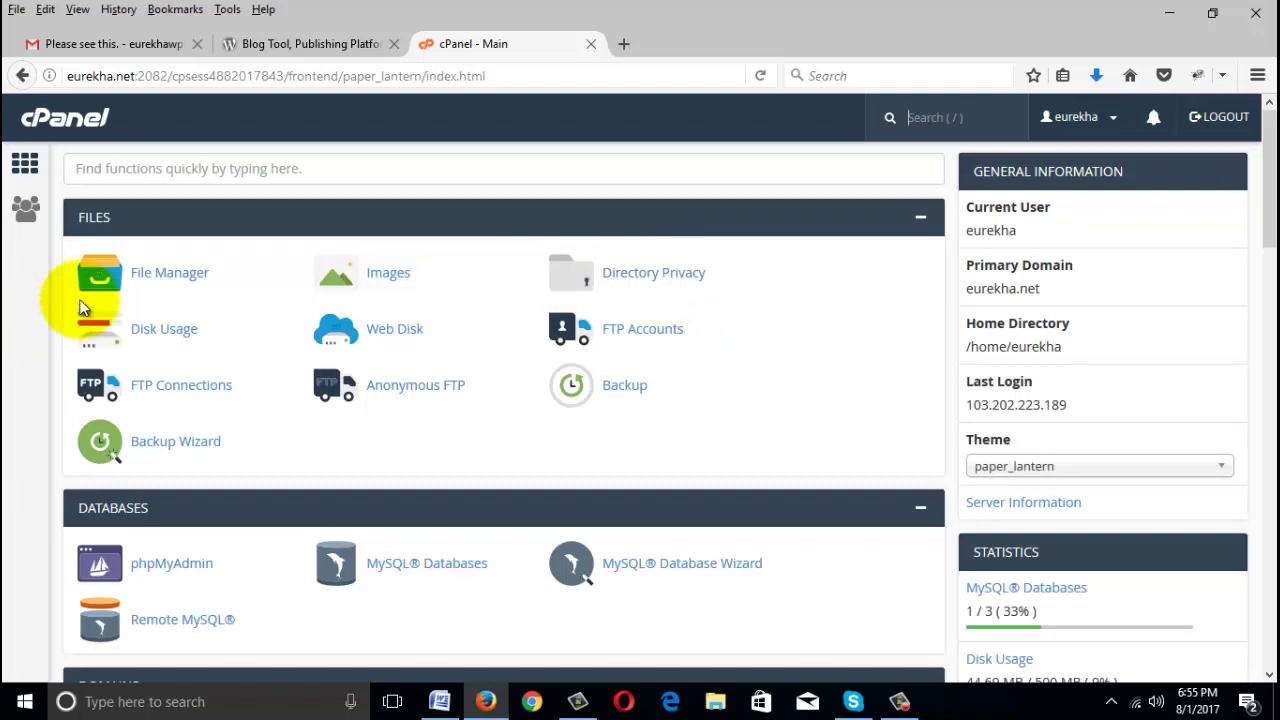
pyautogui.click(172, 276)
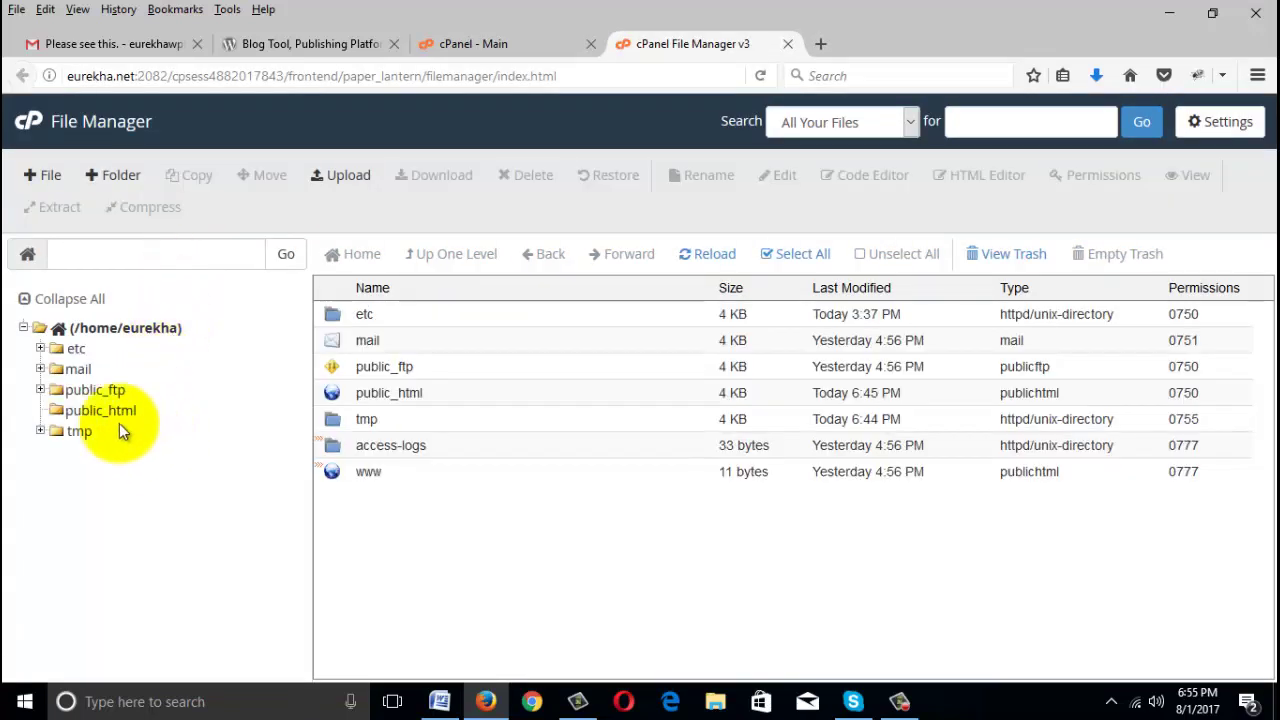
# - Select public_html in File Manager and bring up its File Upload page
pyautogui.click(90, 411)
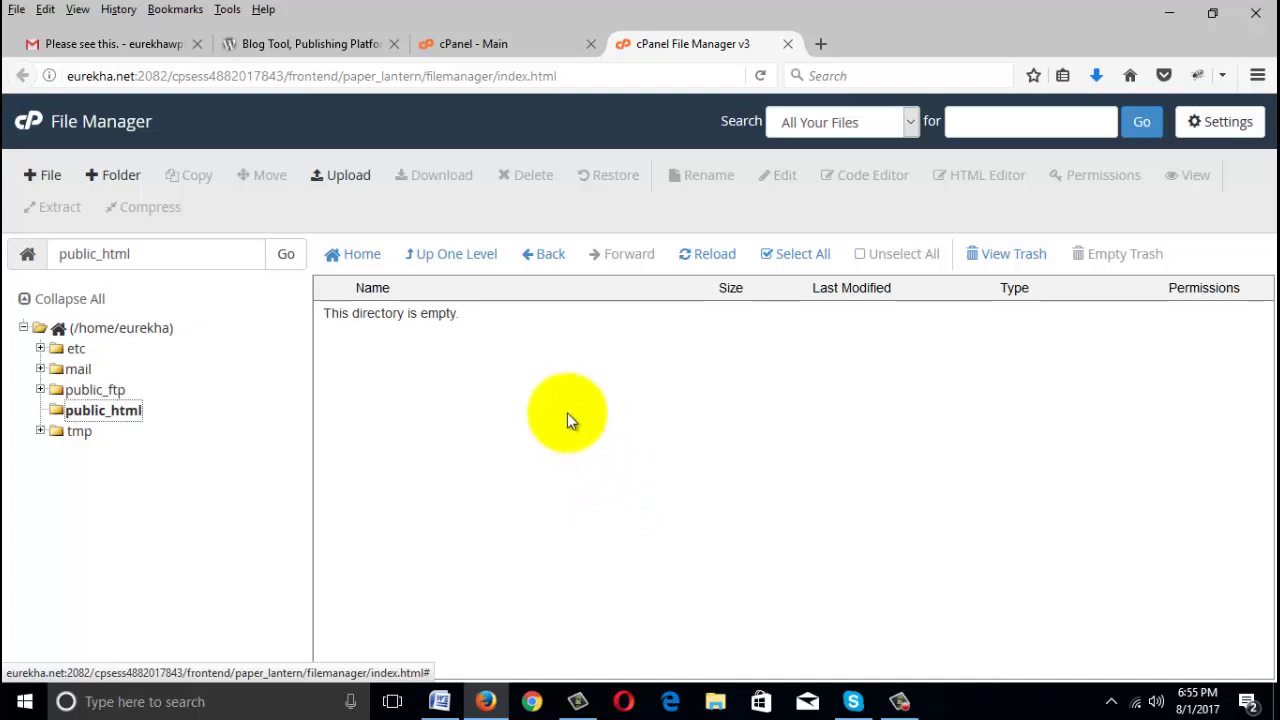
pyautogui.click(348, 176)
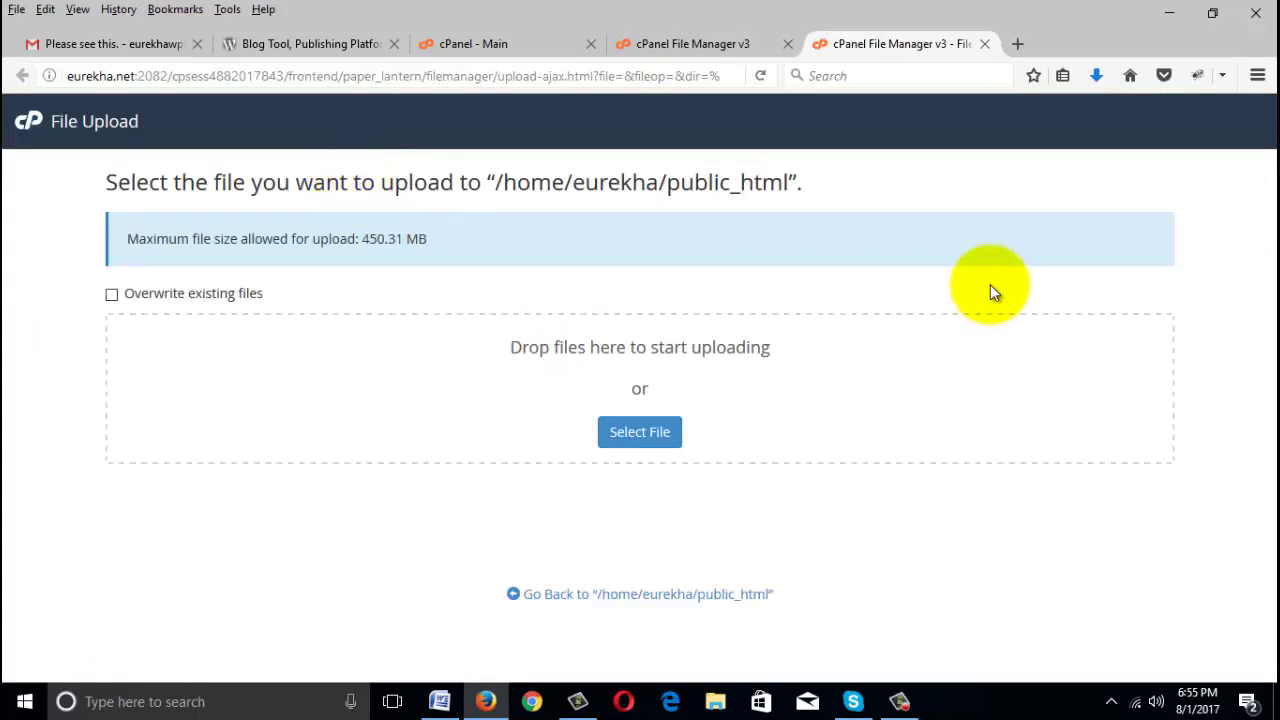
# - Upload wordpress-4.8.zip from Downloads into public_html
pyautogui.click(322, 42)
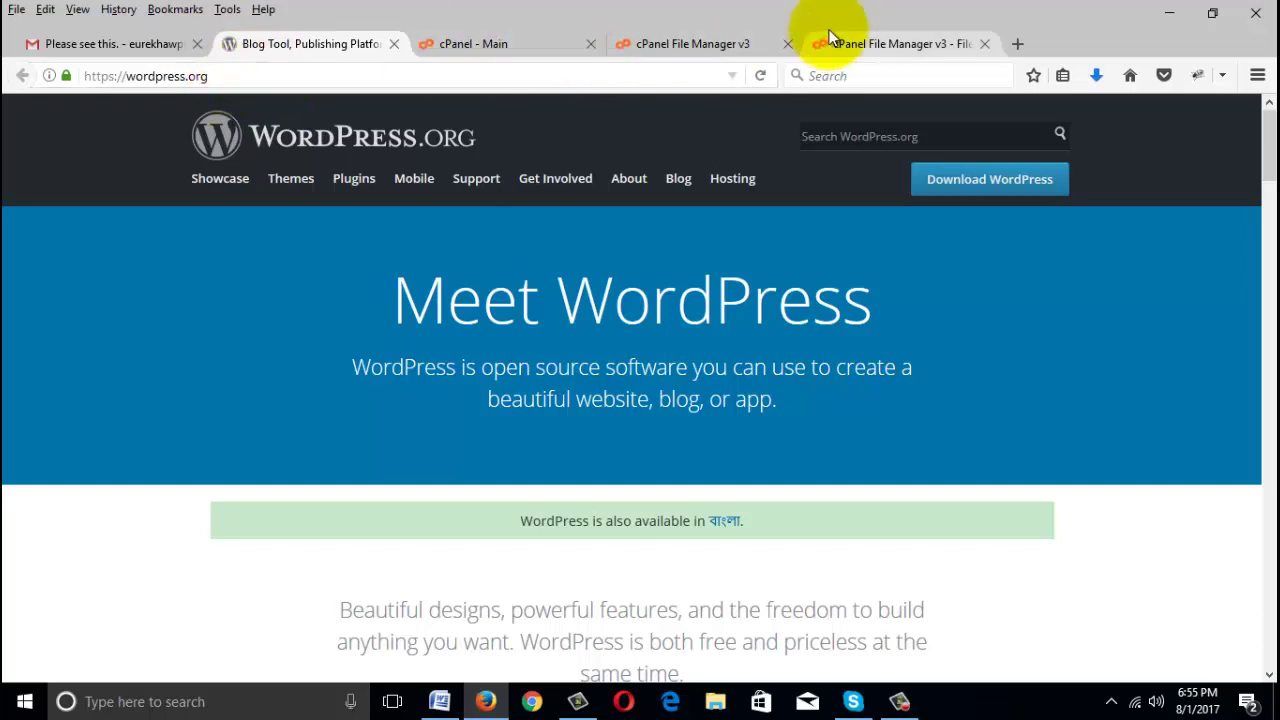
pyautogui.click(893, 48)
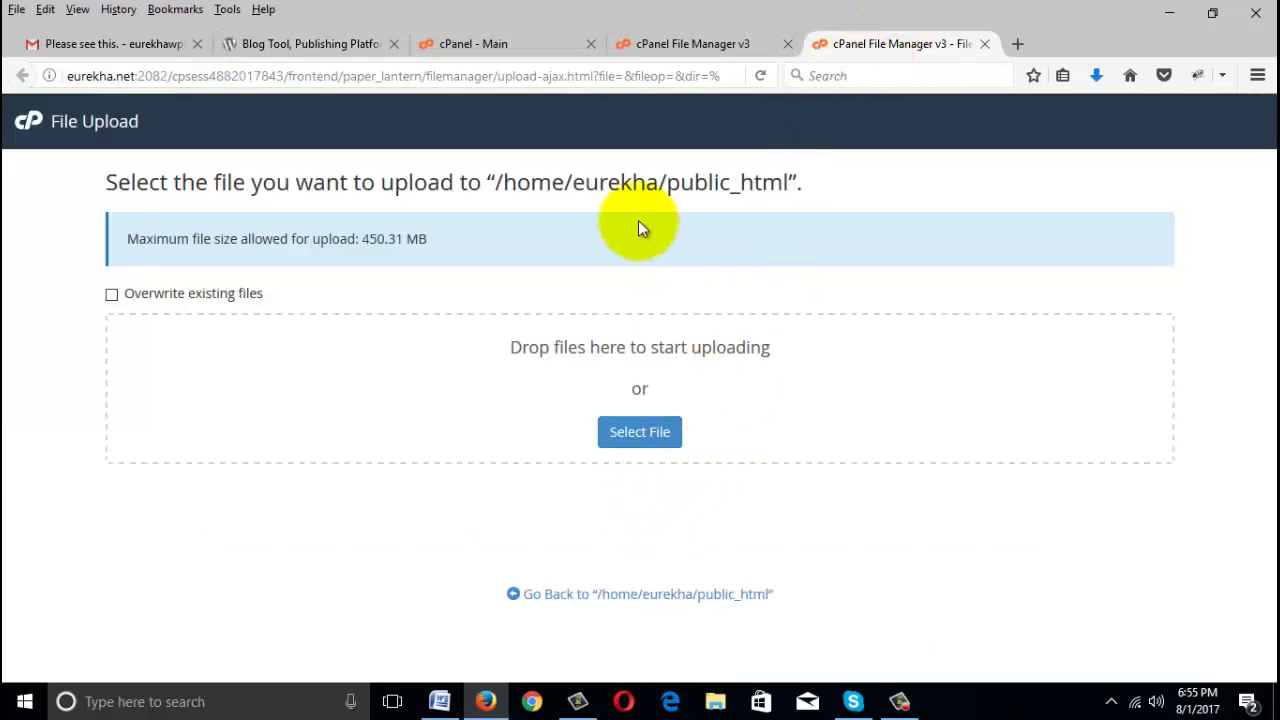
pyautogui.click(643, 434)
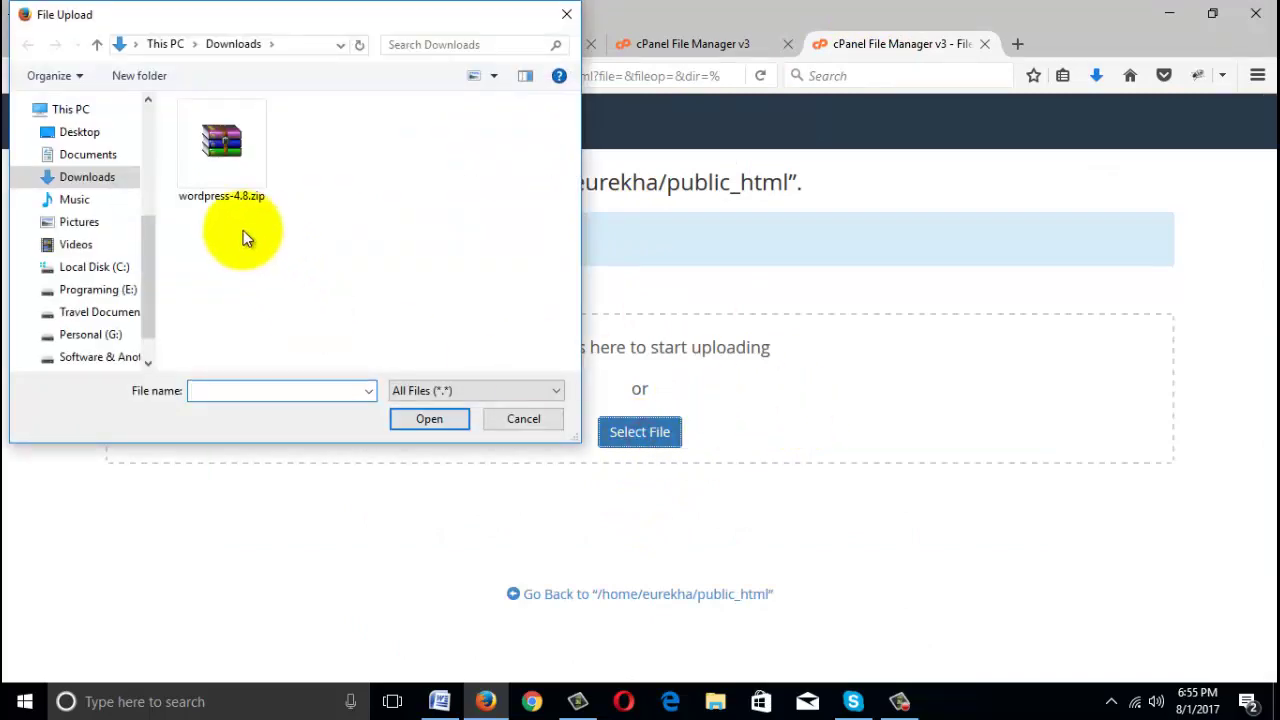
pyautogui.click(533, 425)
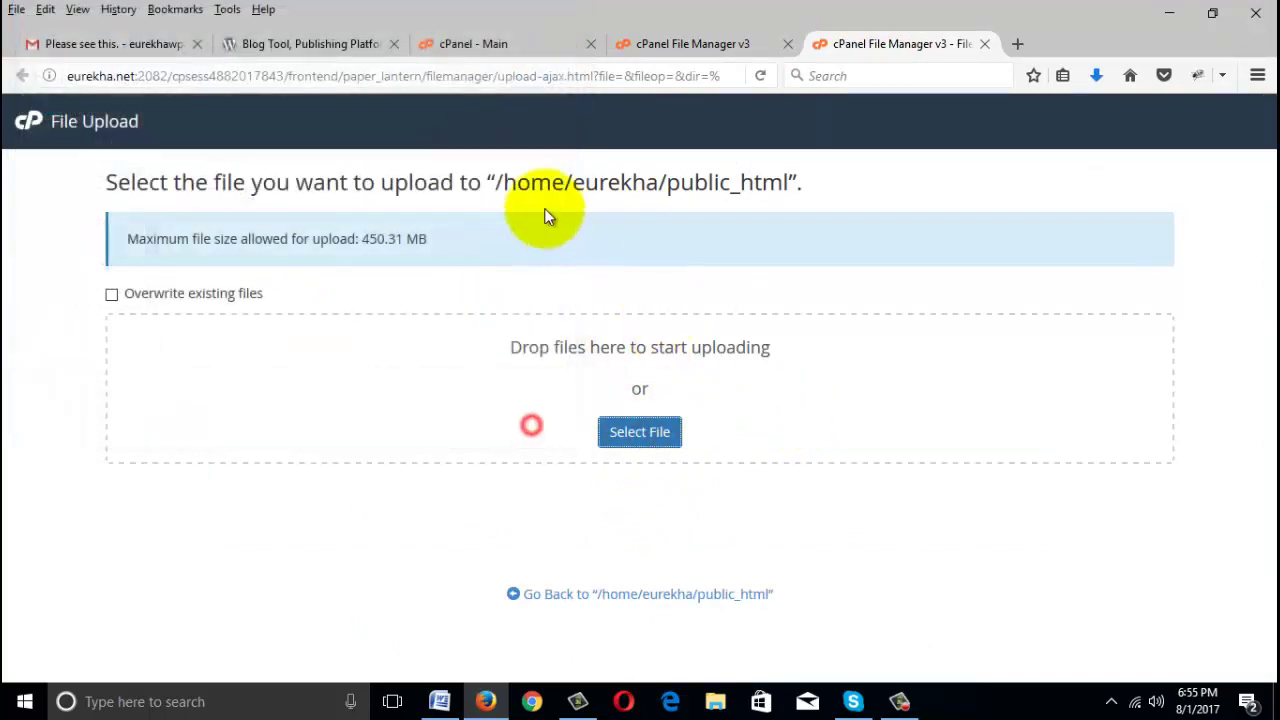
pyautogui.click(295, 43)
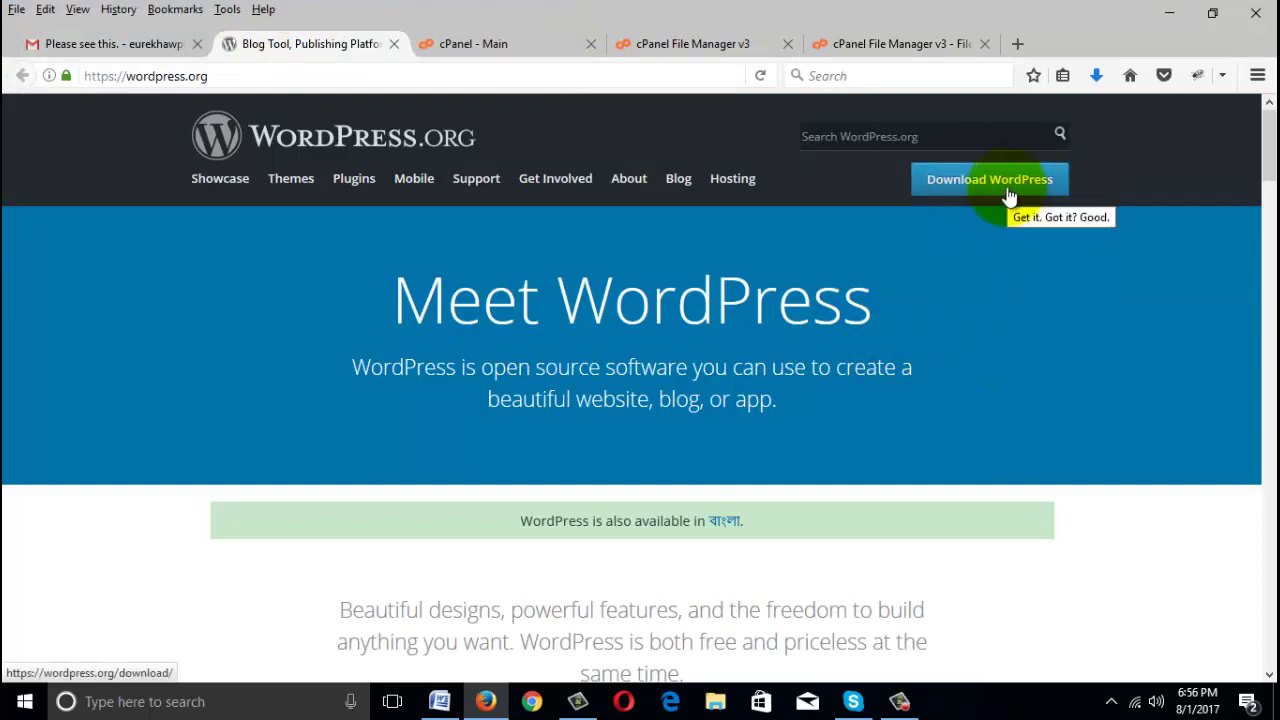
pyautogui.click(887, 43)
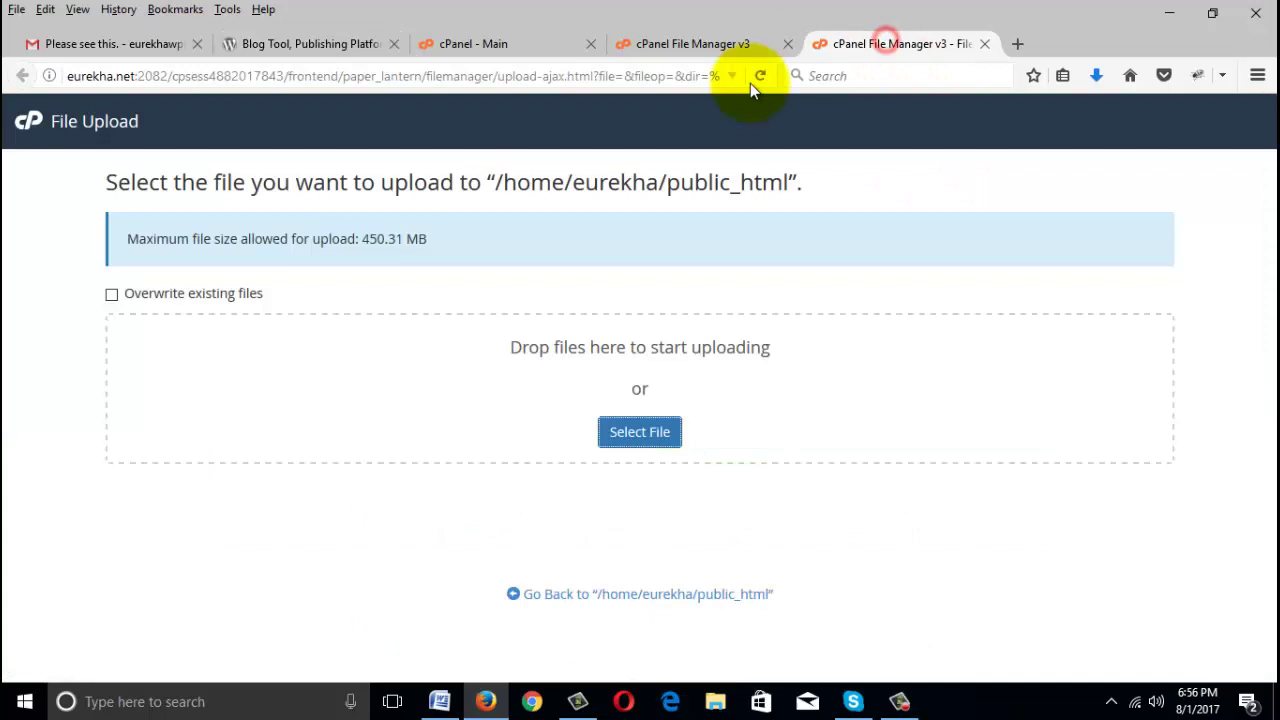
pyautogui.click(645, 437)
pyautogui.click(226, 145)
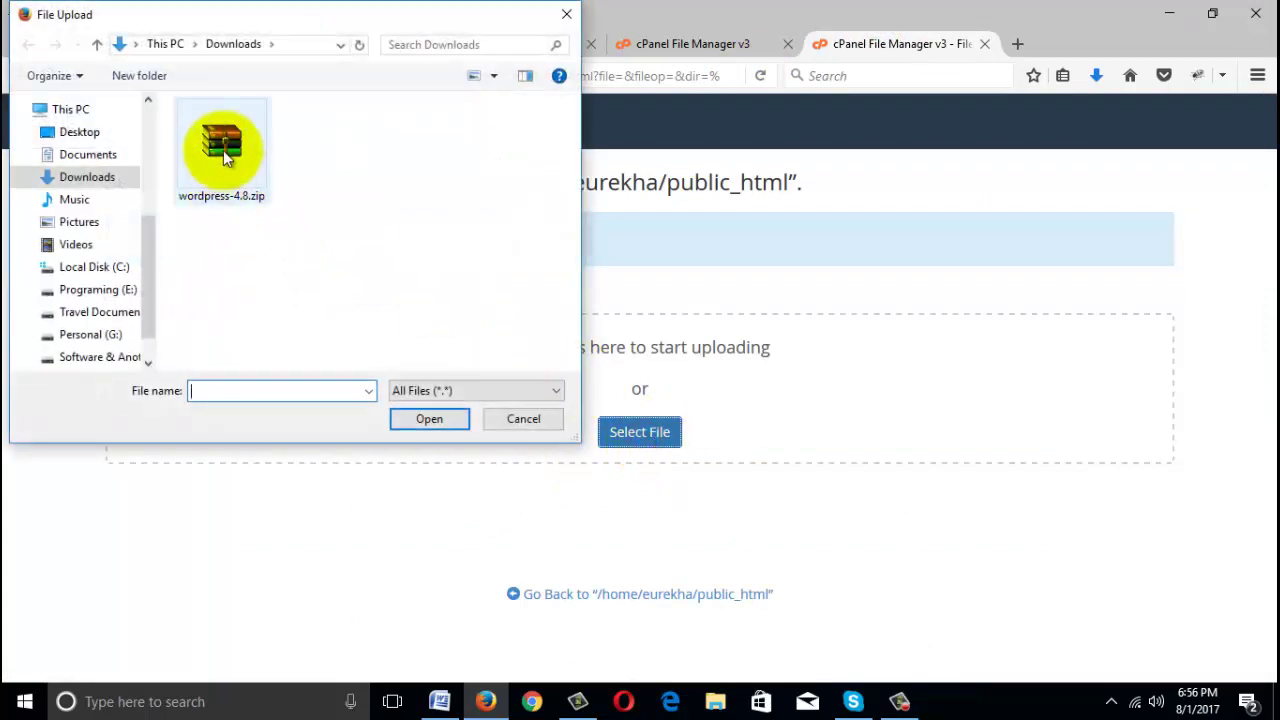
pyautogui.click(430, 419)
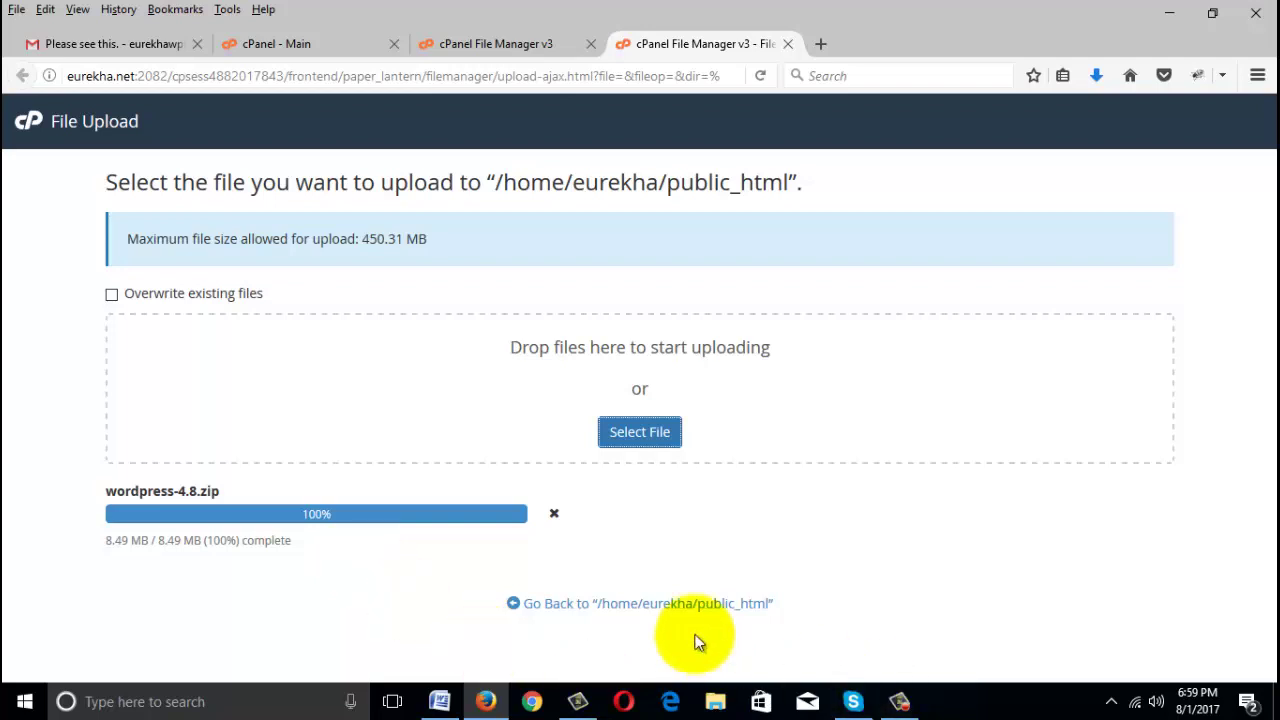
# - Extract wordpress-4.8.zip into public_html and close the extraction results
pyautogui.click(651, 605)
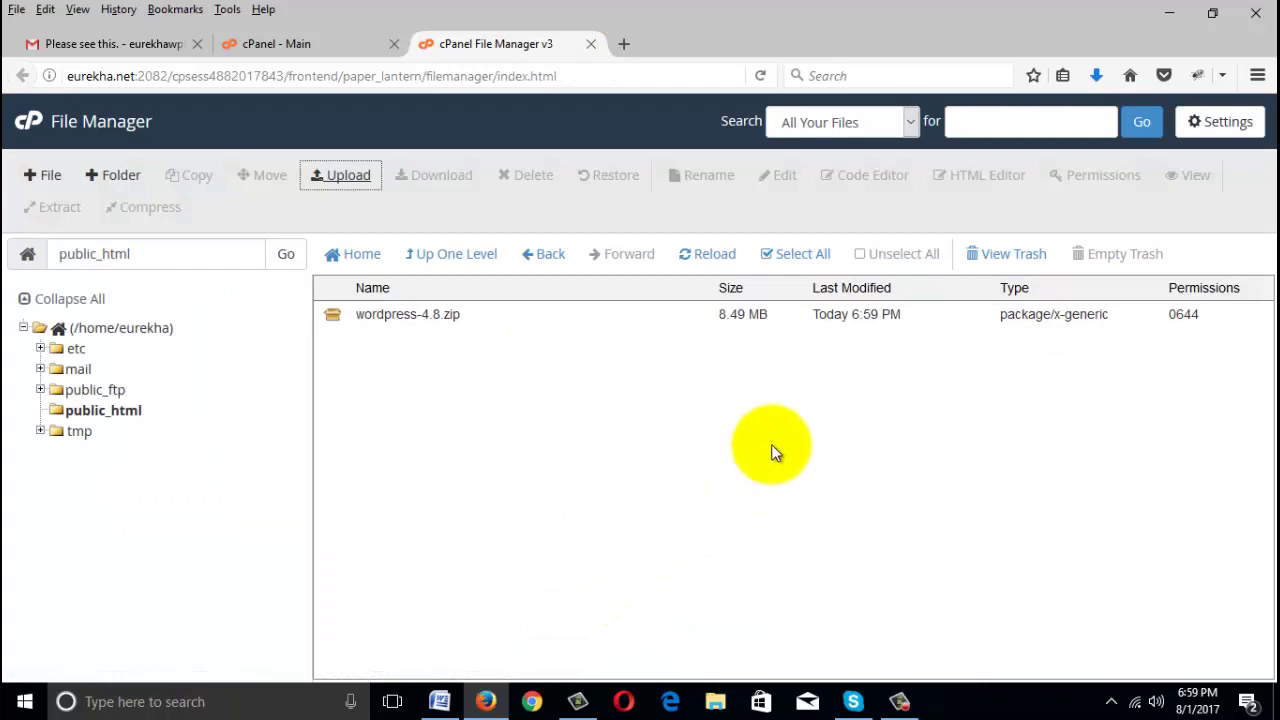
pyautogui.click(400, 318)
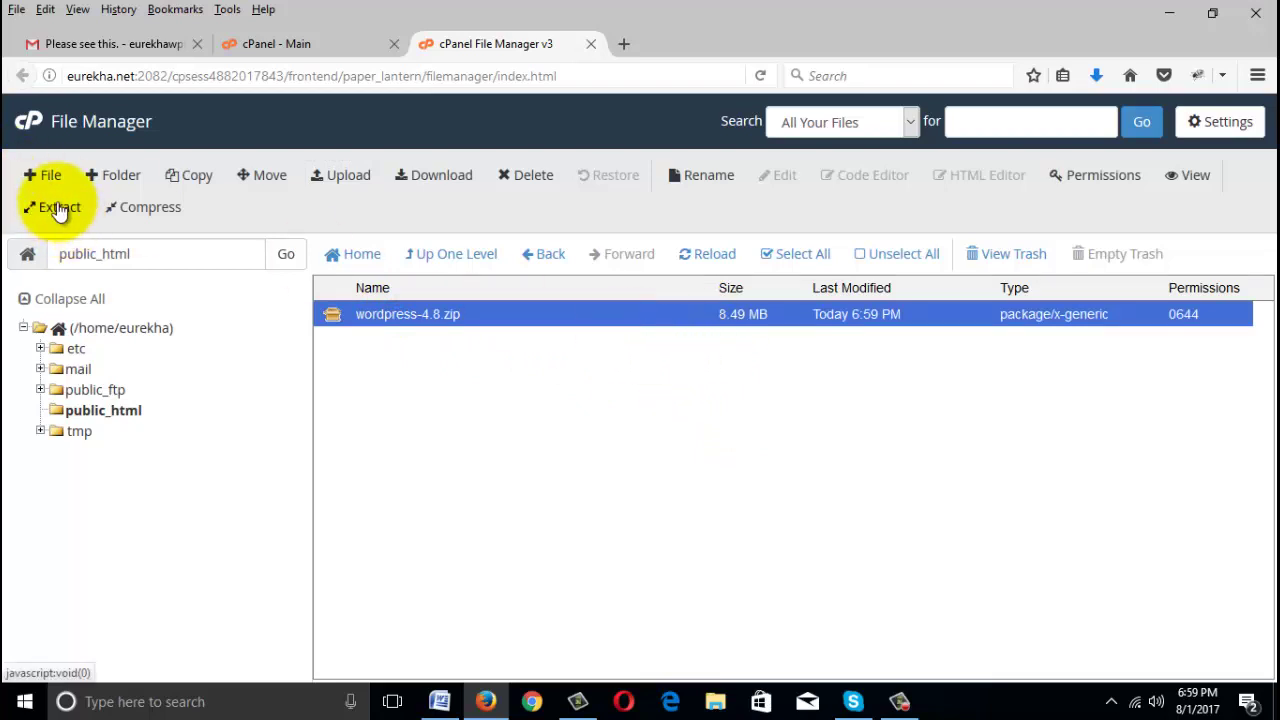
pyautogui.rightClick(441, 314)
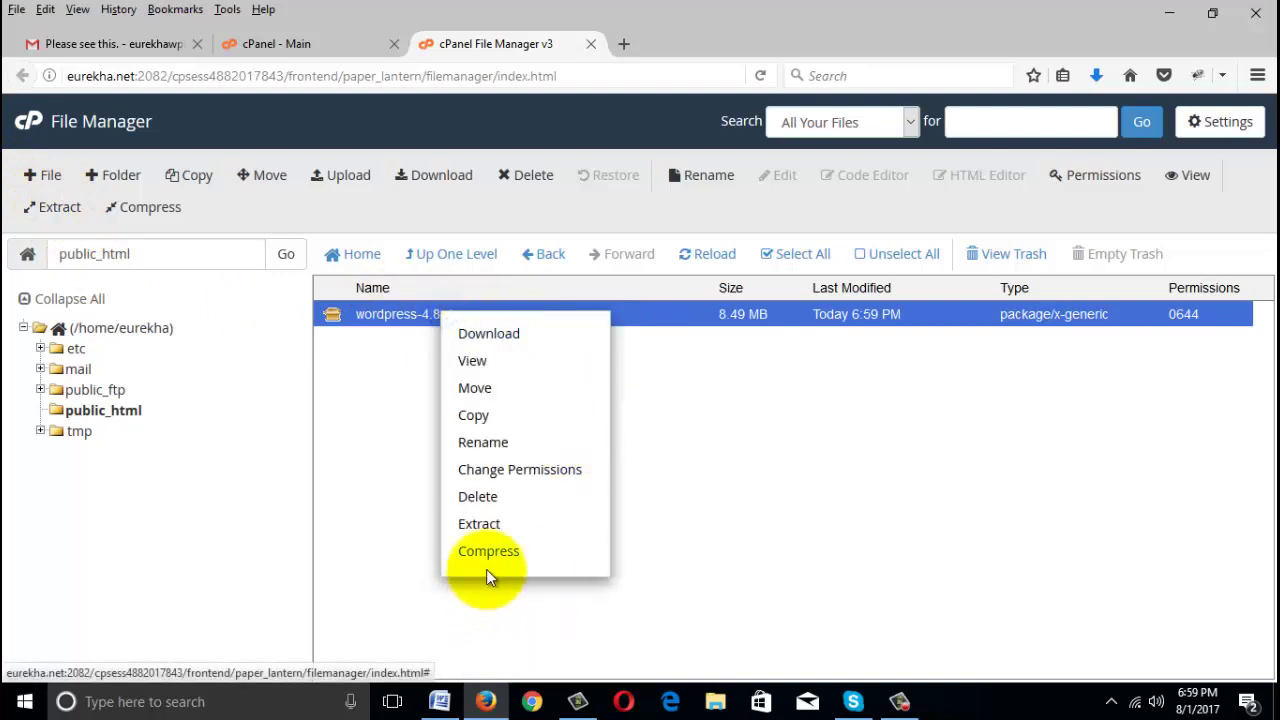
pyautogui.click(485, 524)
pyautogui.click(761, 489)
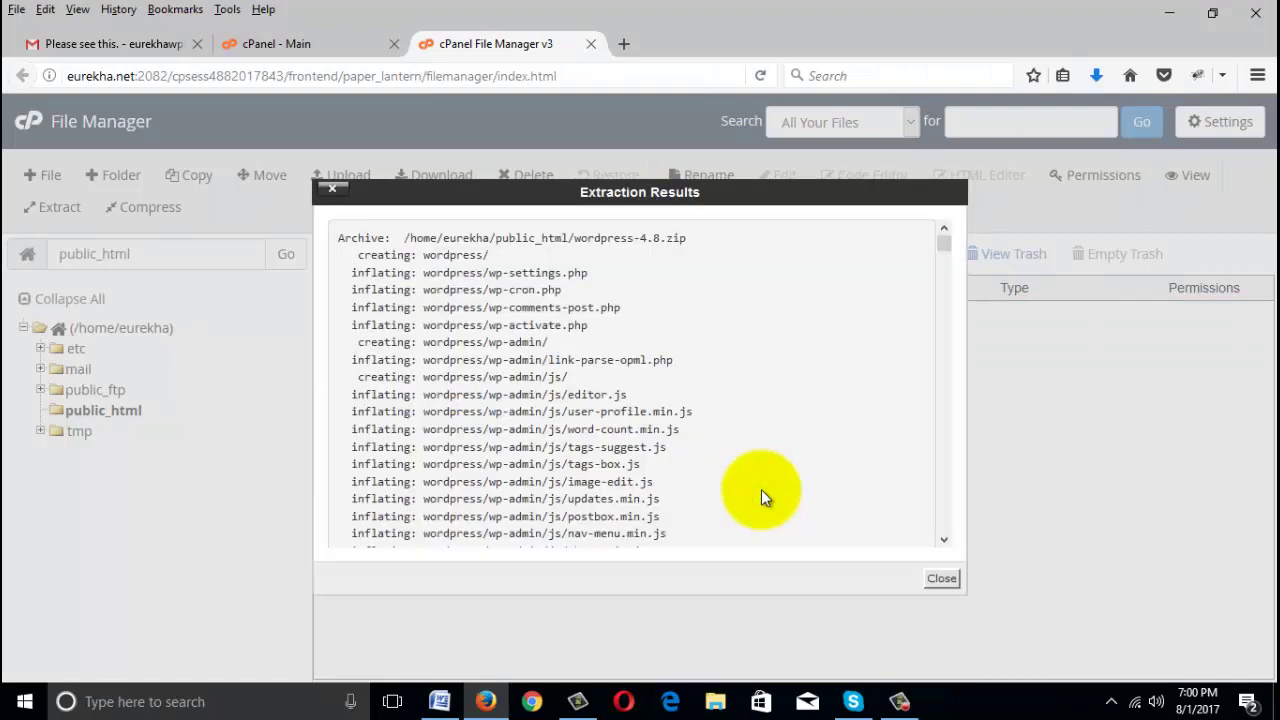
pyautogui.click(942, 578)
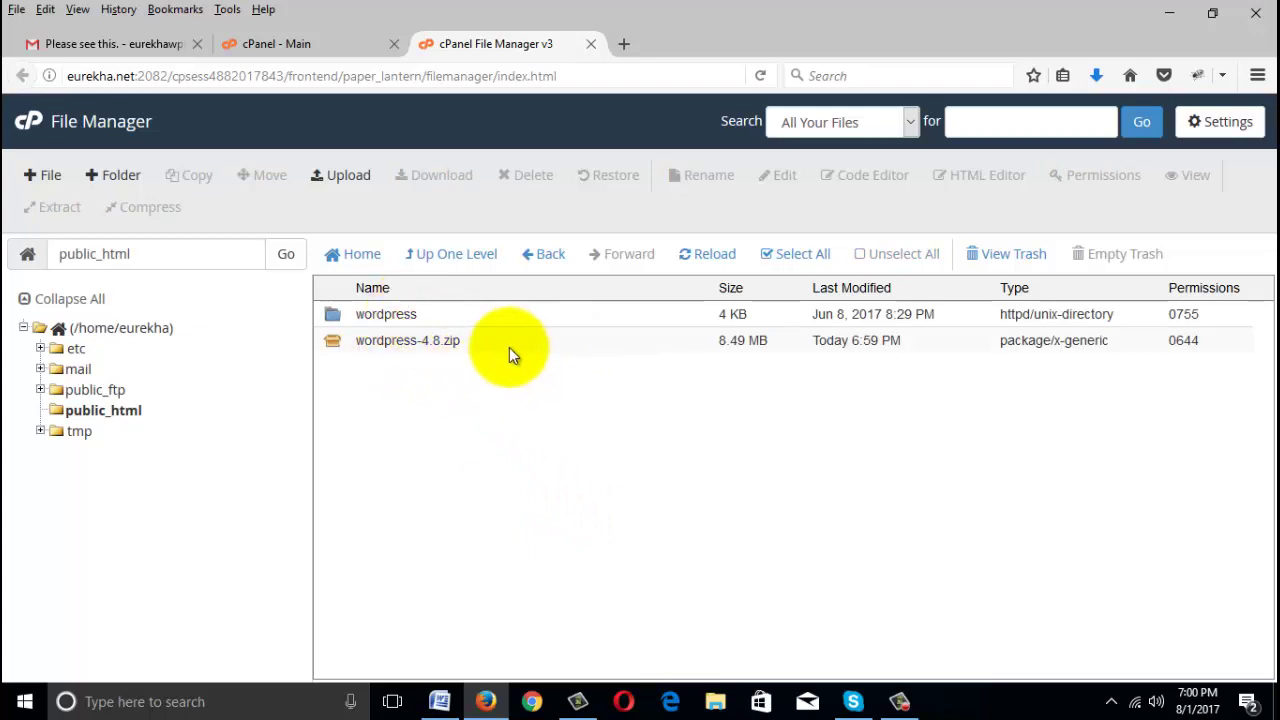
# - Delete wordpress-4.8.zip from public_html and confirm moving it to the trash
pyautogui.moveTo(378, 340); pyautogui.dragTo(531, 175)
pyautogui.click(531, 175)
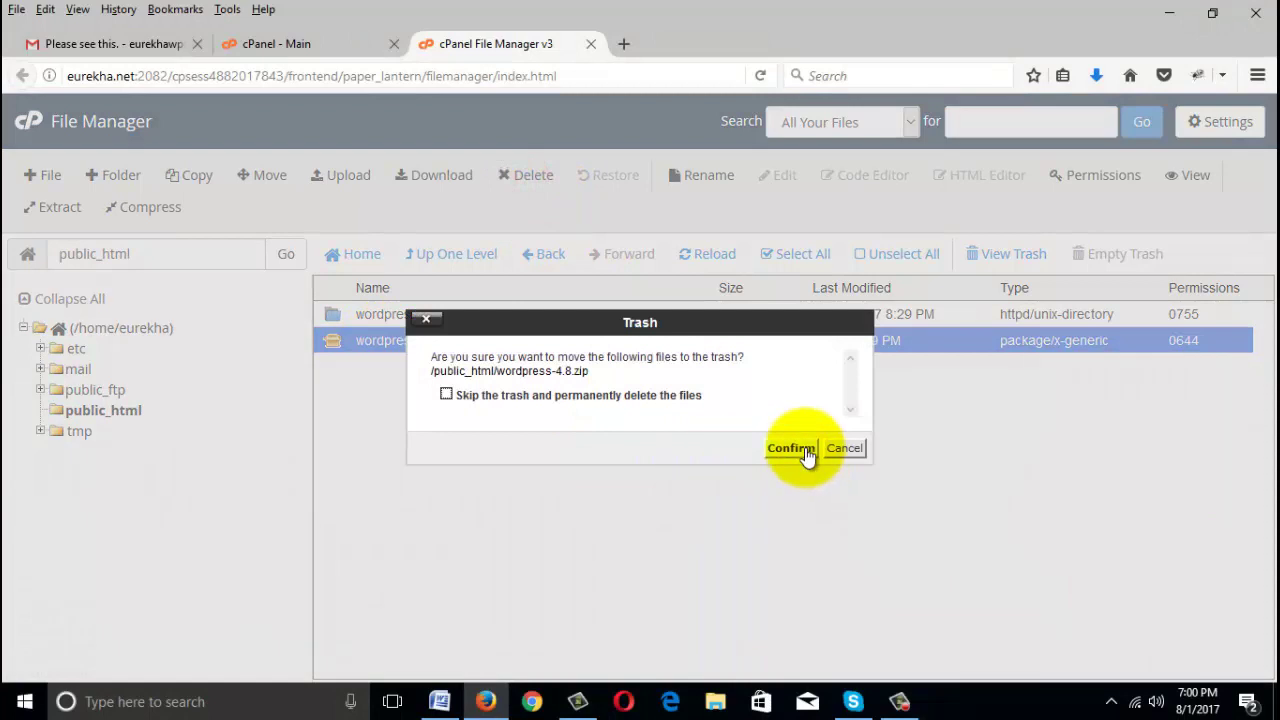
pyautogui.click(806, 449)
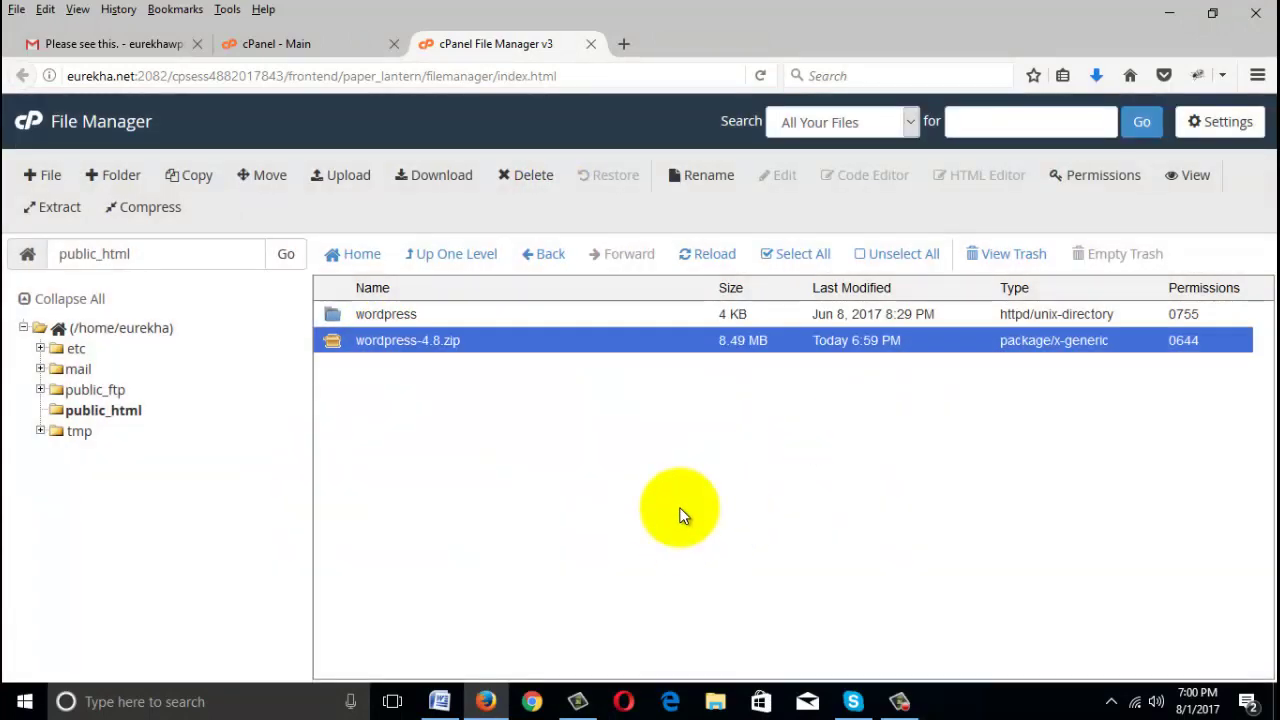
# - Move all files inside the wordpress folder up into /public_html/
pyautogui.doubleClick(330, 314)
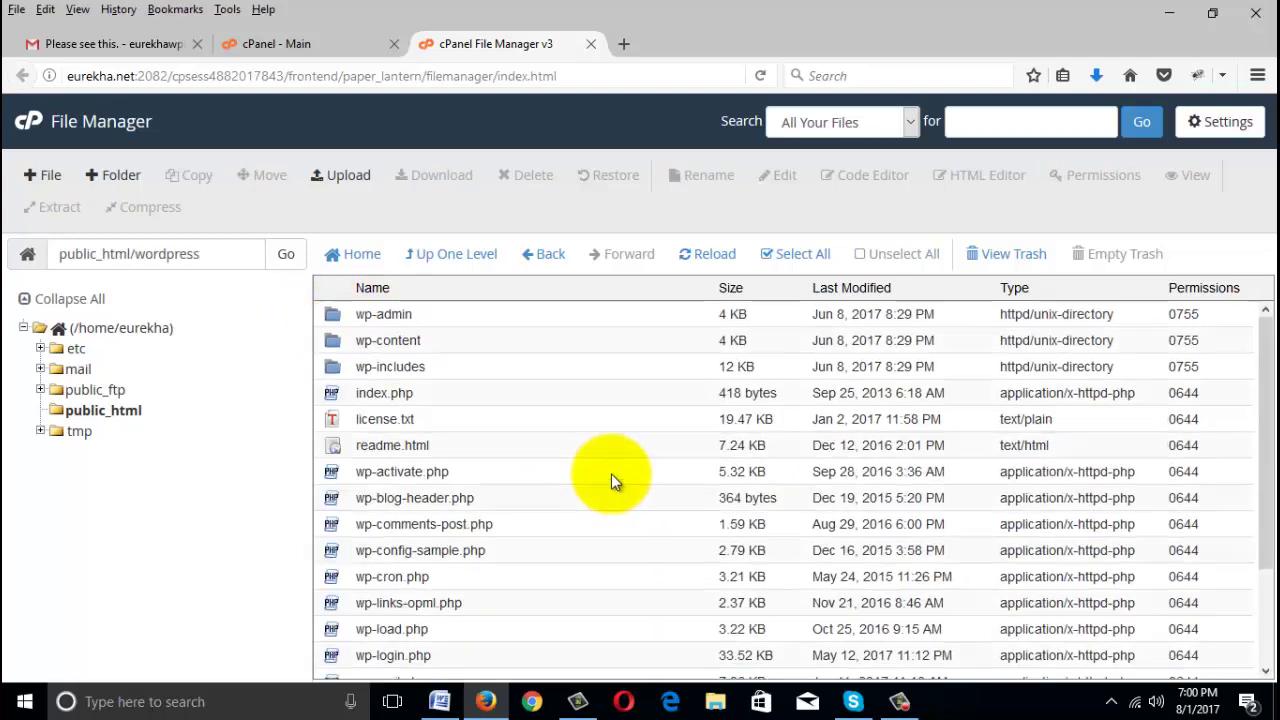
pyautogui.click(795, 253)
pyautogui.rightClick(531, 368)
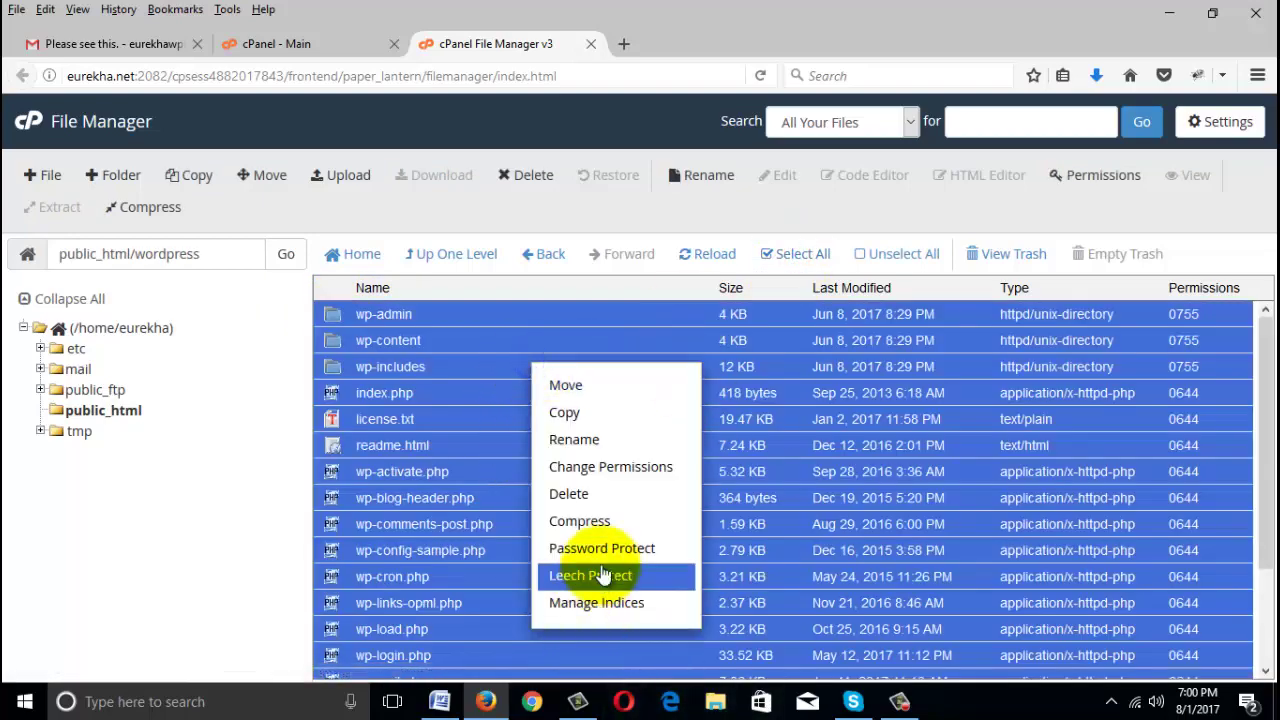
pyautogui.click(566, 386)
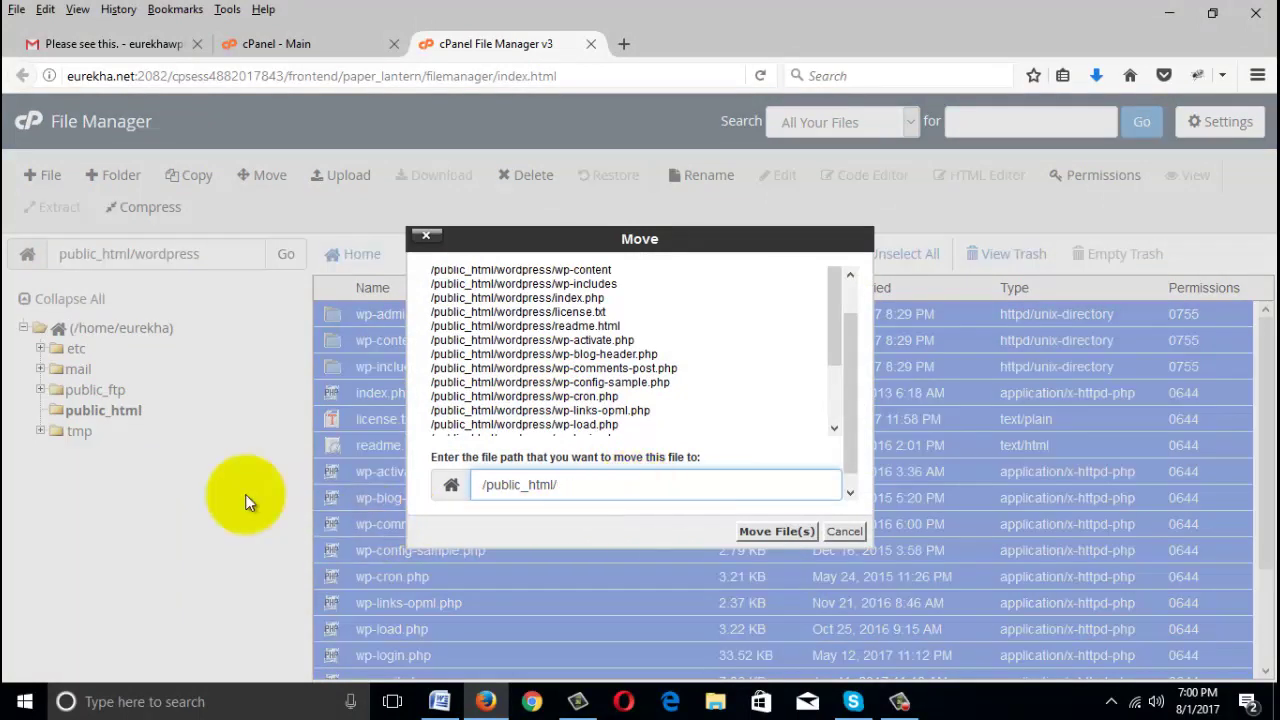
pyautogui.click(770, 536)
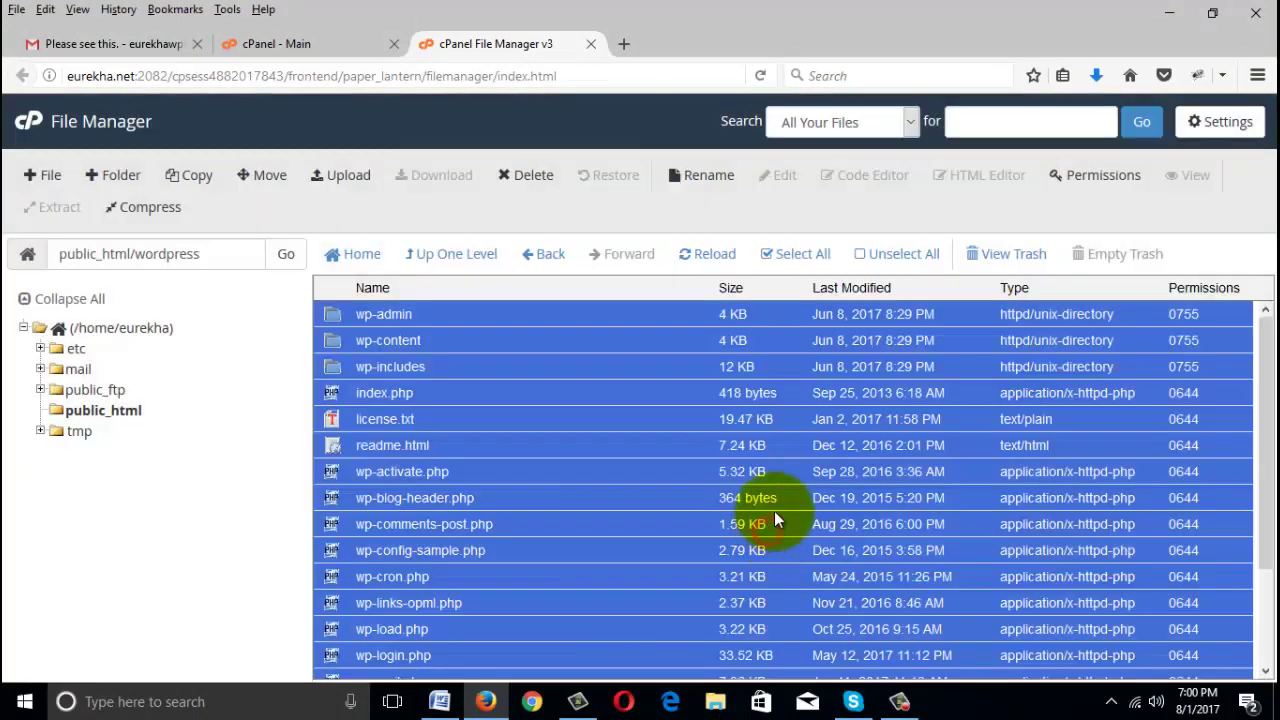
# - Delete the now-empty wordpress folder from public_html
pyautogui.click(452, 255)
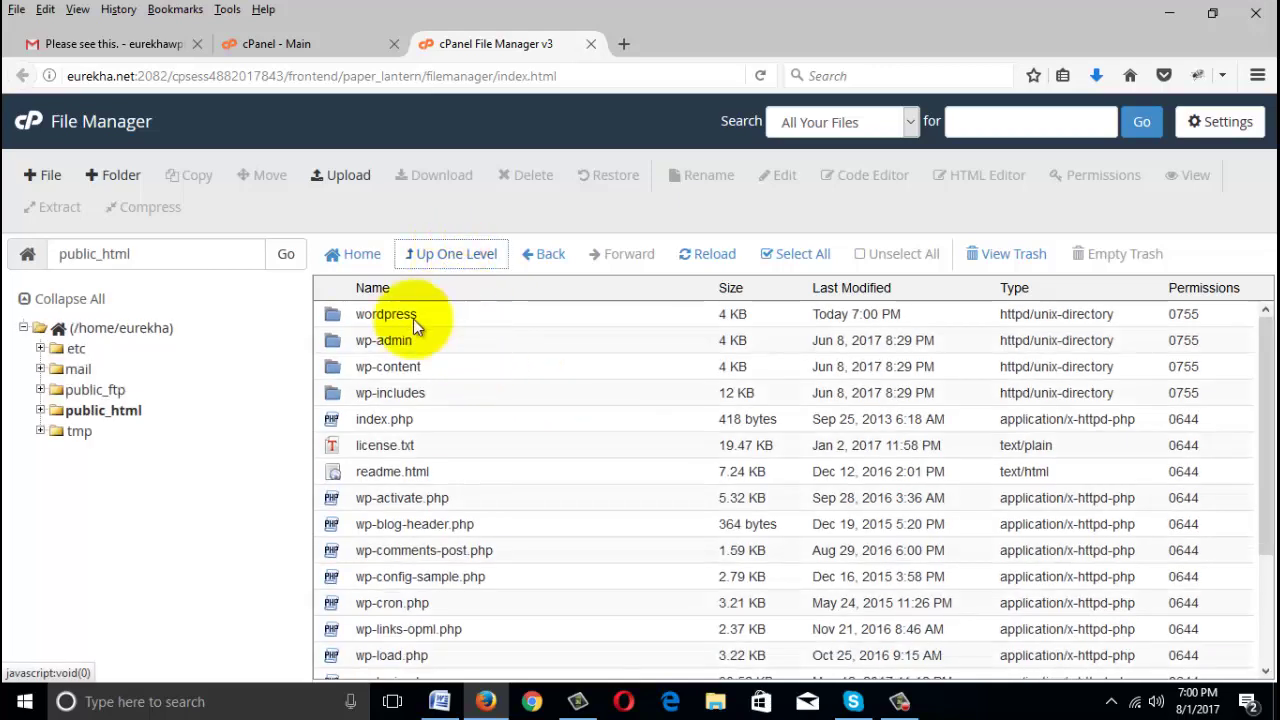
pyautogui.click(400, 315)
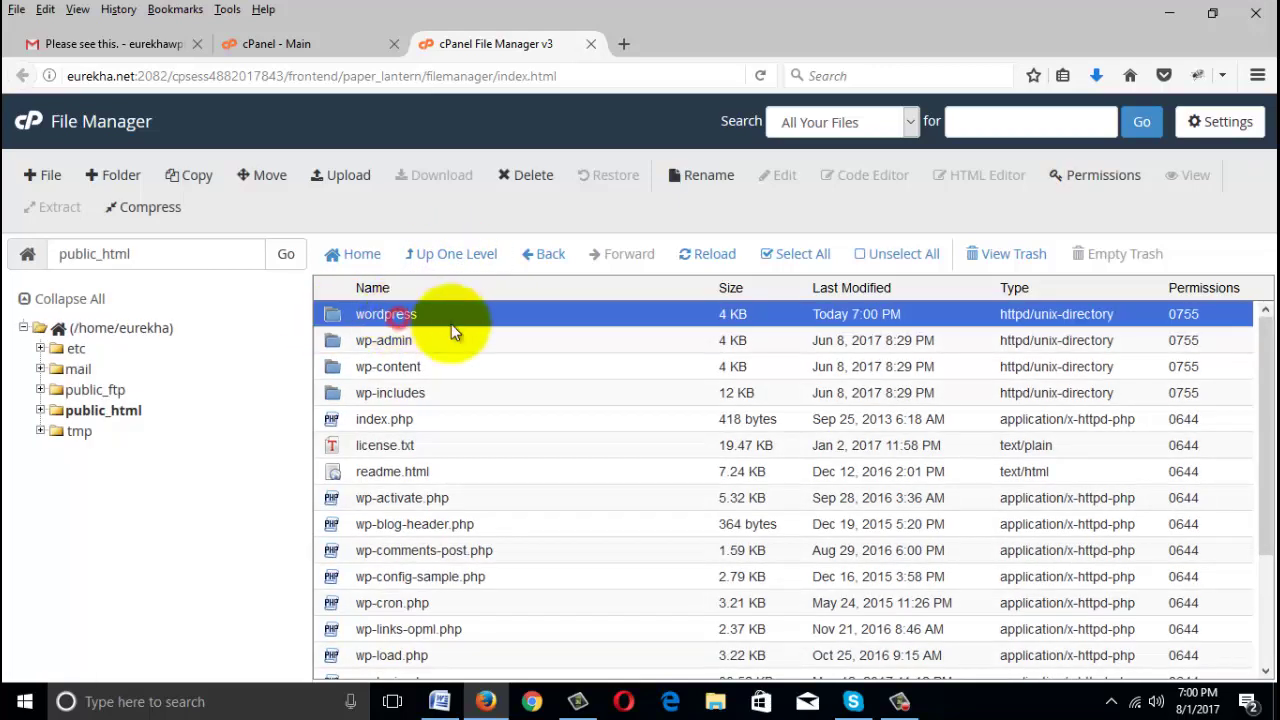
pyautogui.rightClick(438, 312)
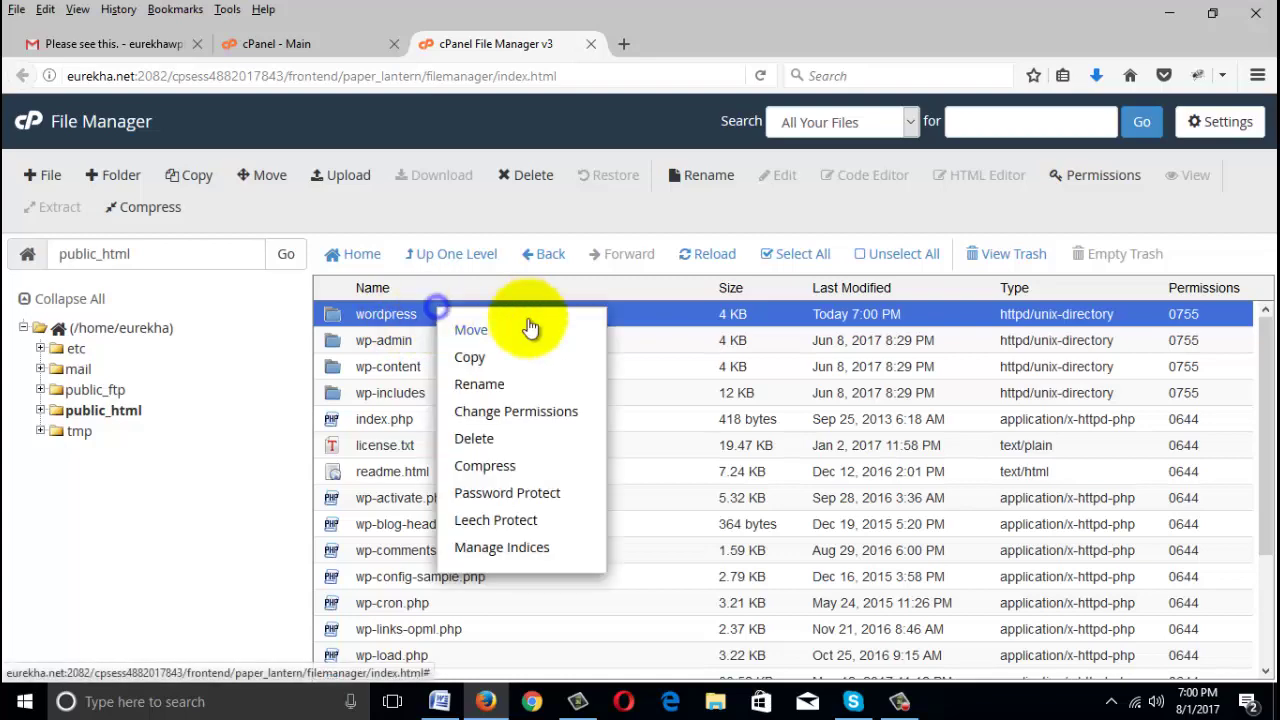
pyautogui.click(506, 445)
pyautogui.click(792, 448)
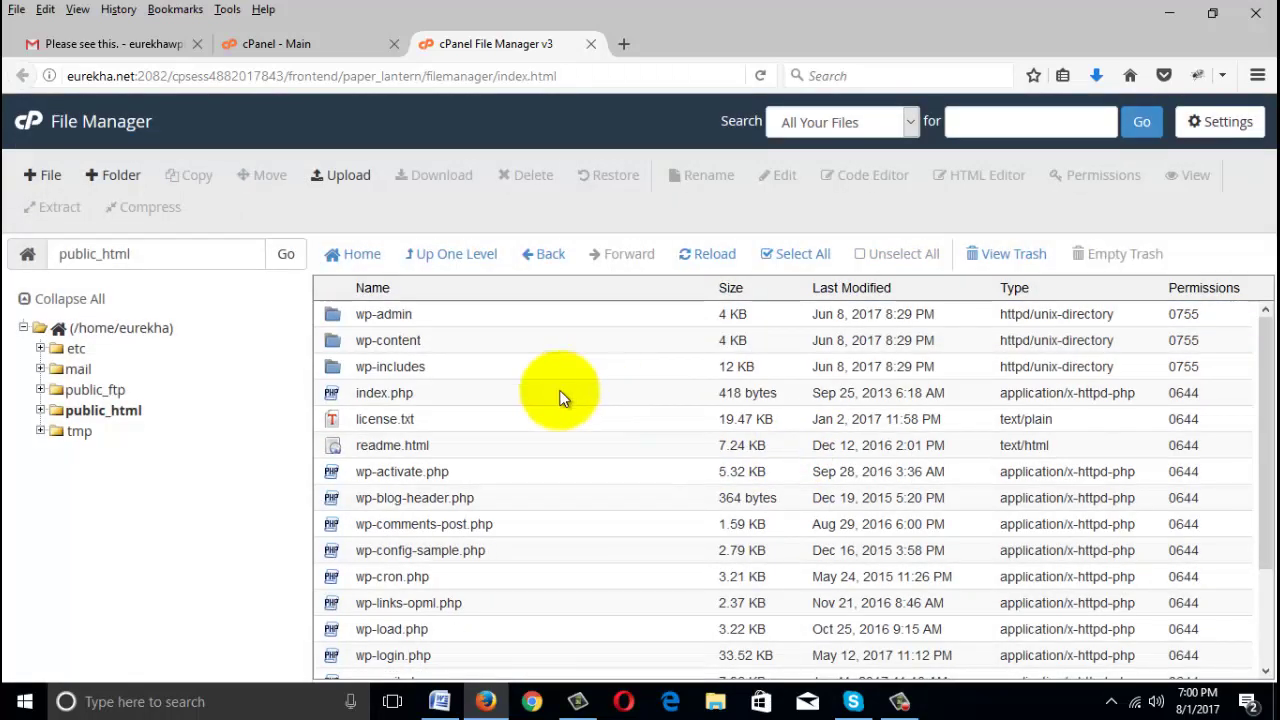
# - Load the domain's /wp-admin page in a new browser tab
pyautogui.click(624, 44)
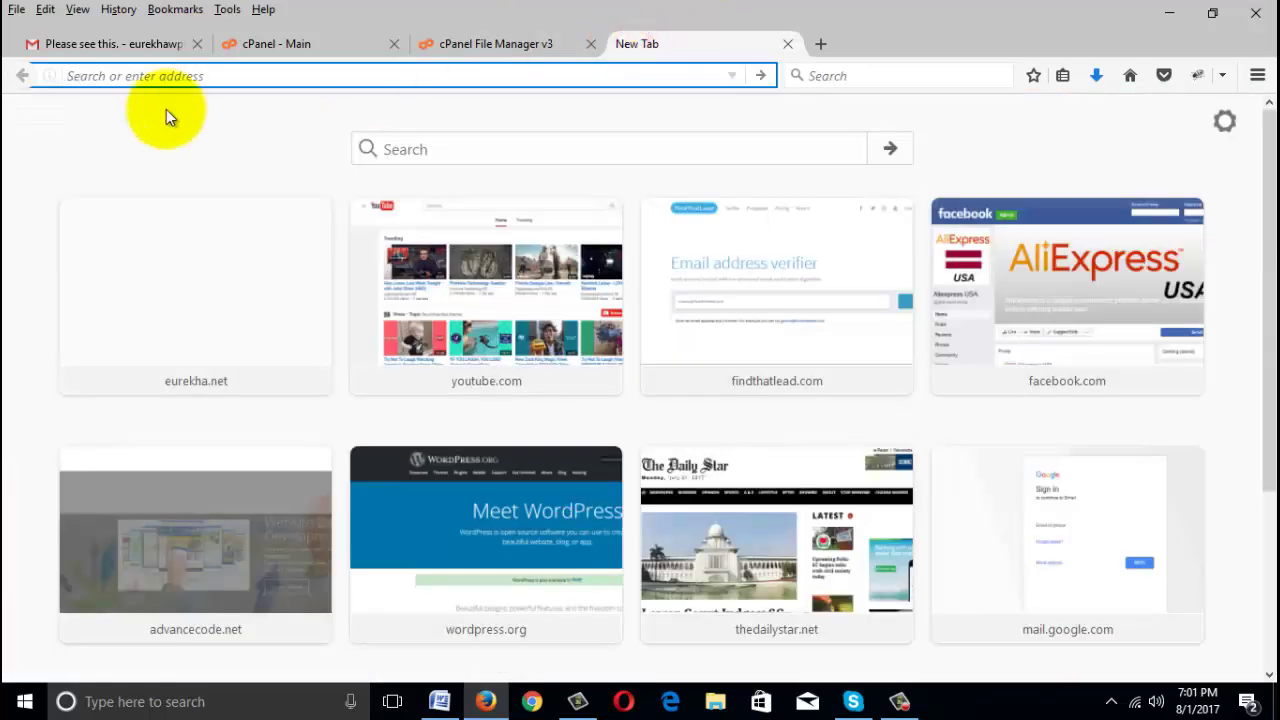
pyautogui.click(158, 75)
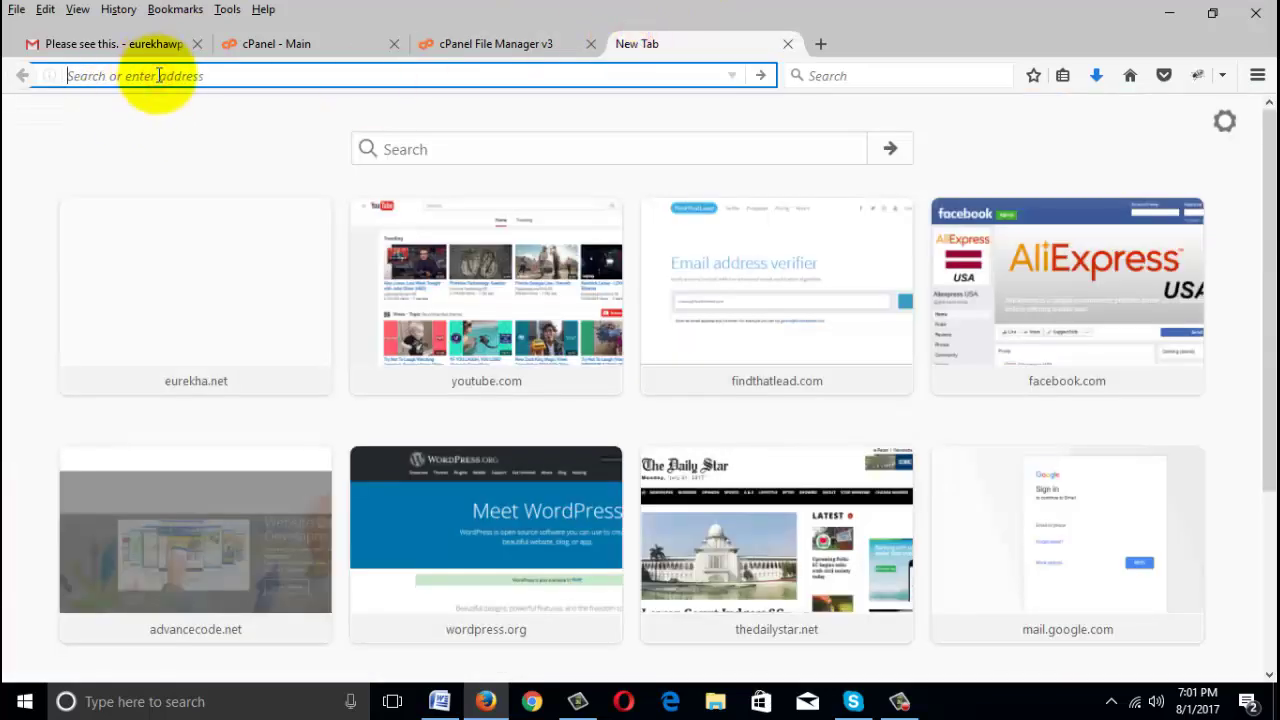
pyautogui.write('eurekha.net/')
pyautogui.click(172, 72)
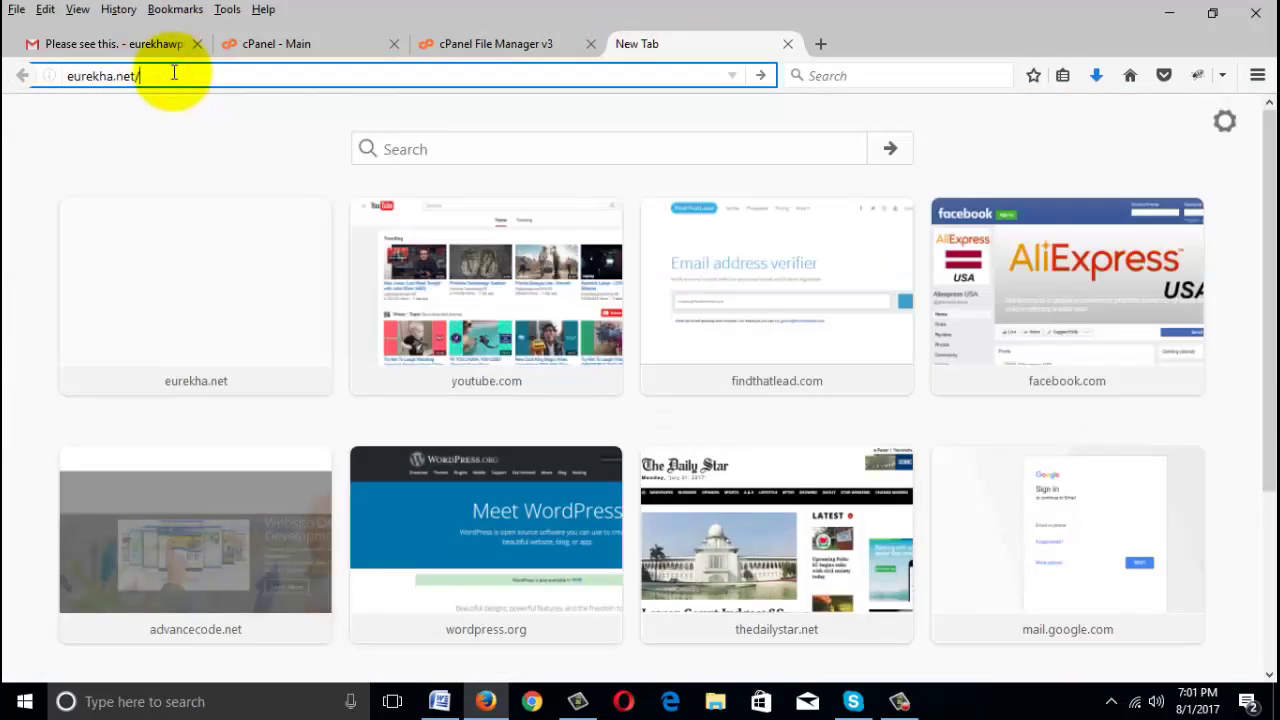
pyautogui.write('wp-admin')
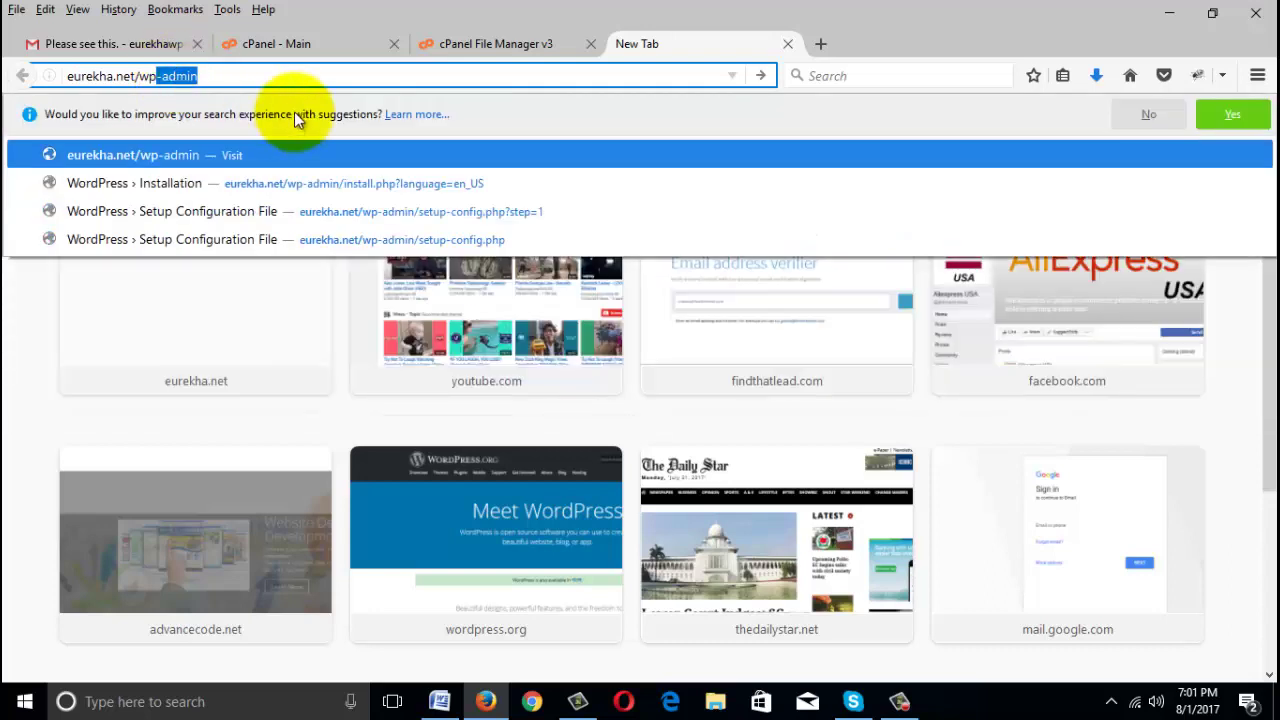
pyautogui.click(237, 72)
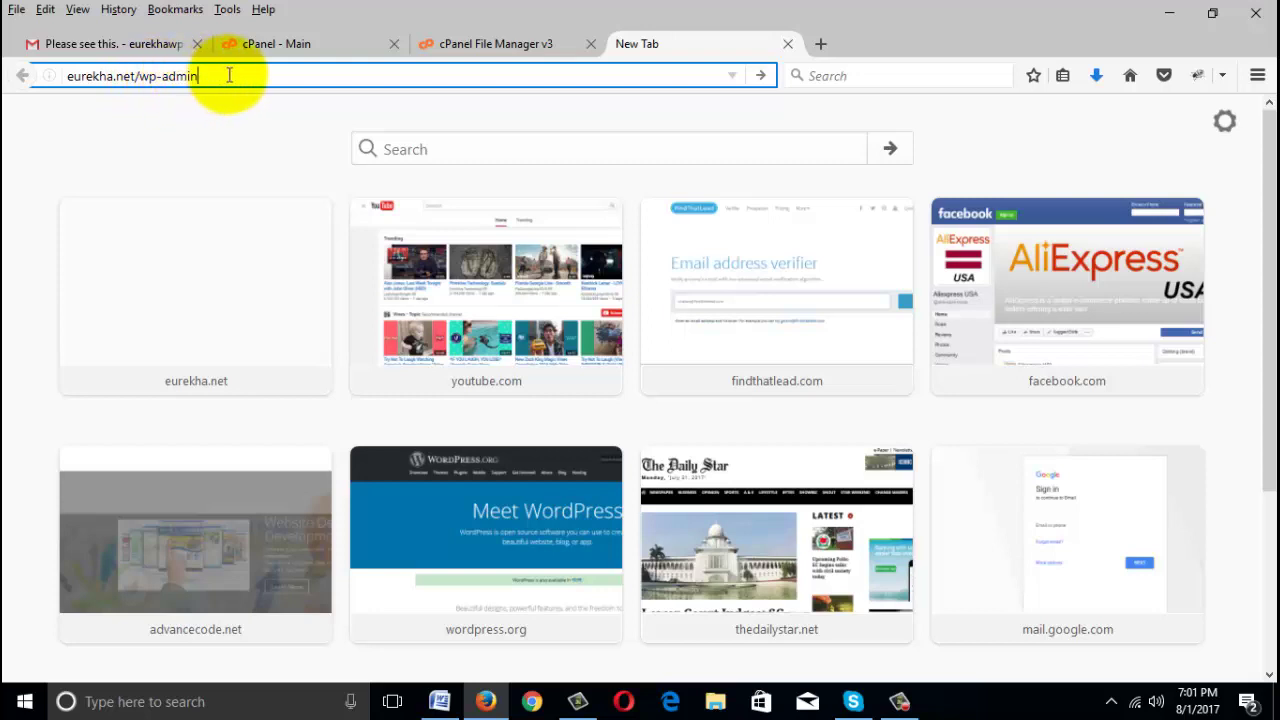
pyautogui.press('Return')
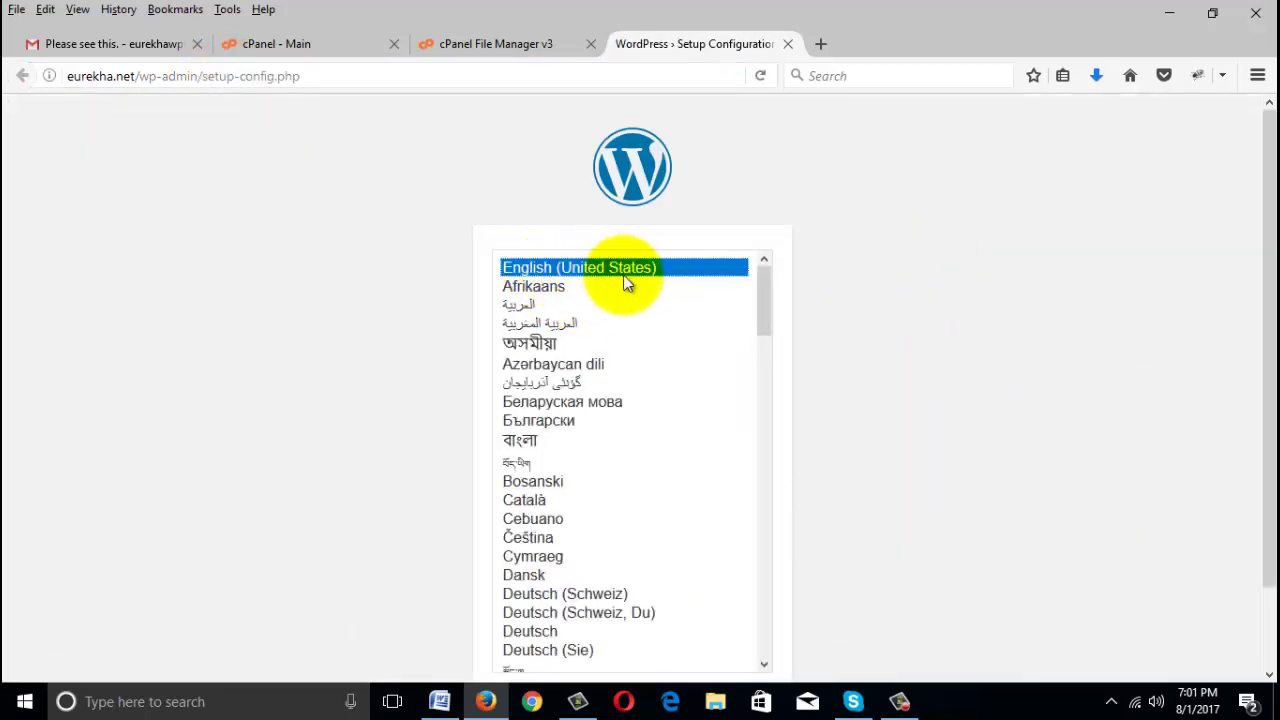
# - Continue setup in English (United States) to the database form and clear Database Name
pyautogui.scroll(-2, 937, 298)
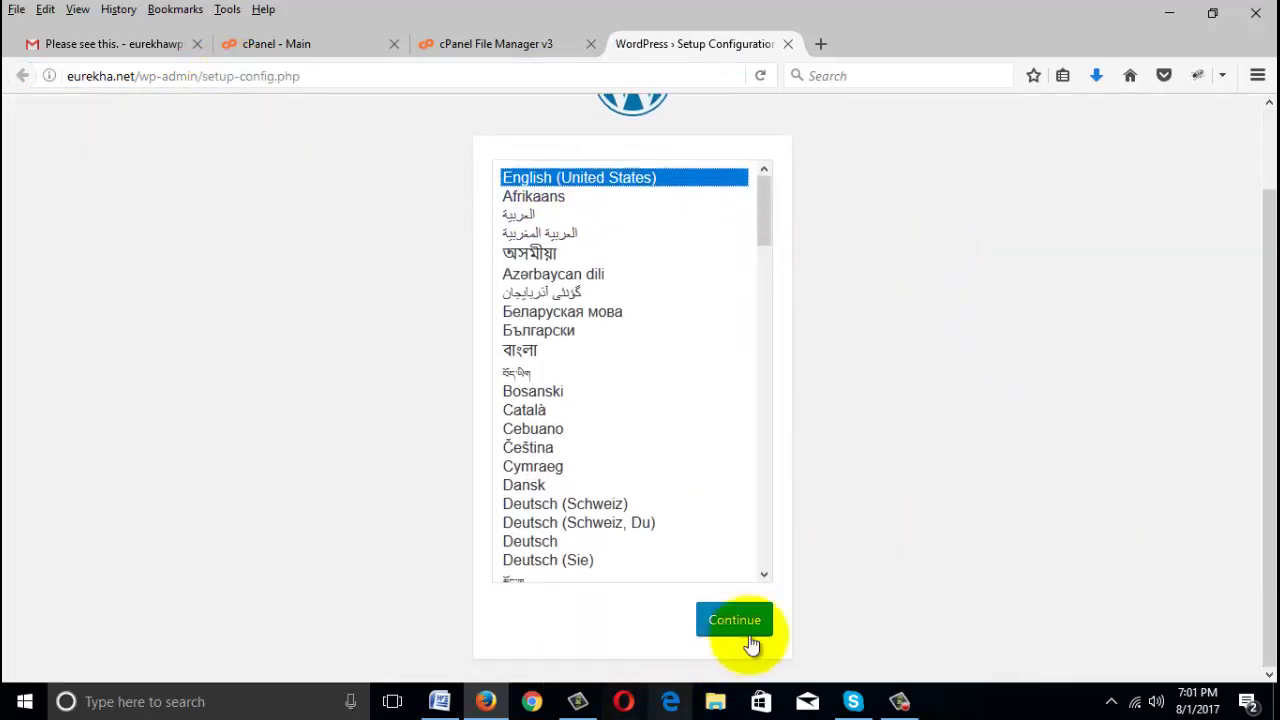
pyautogui.click(750, 624)
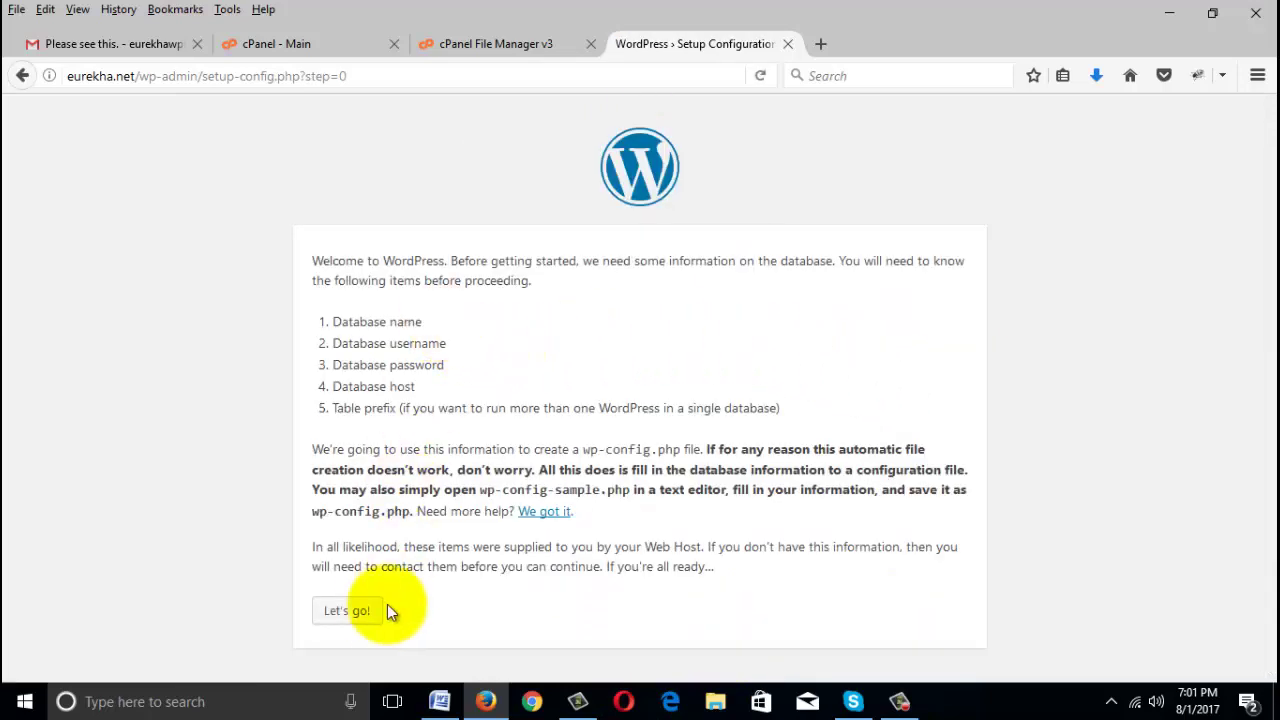
pyautogui.click(340, 610)
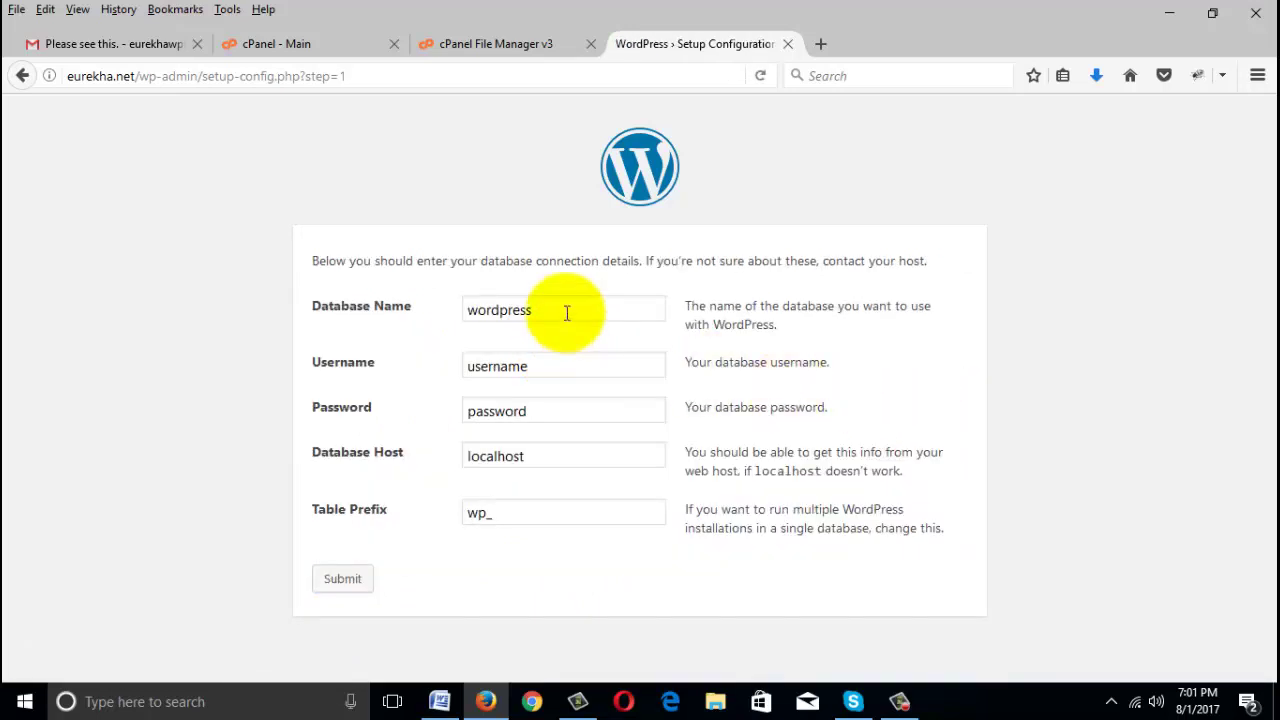
pyautogui.moveTo(566, 313); pyautogui.dragTo(409, 329)
pyautogui.press('BackSpace')
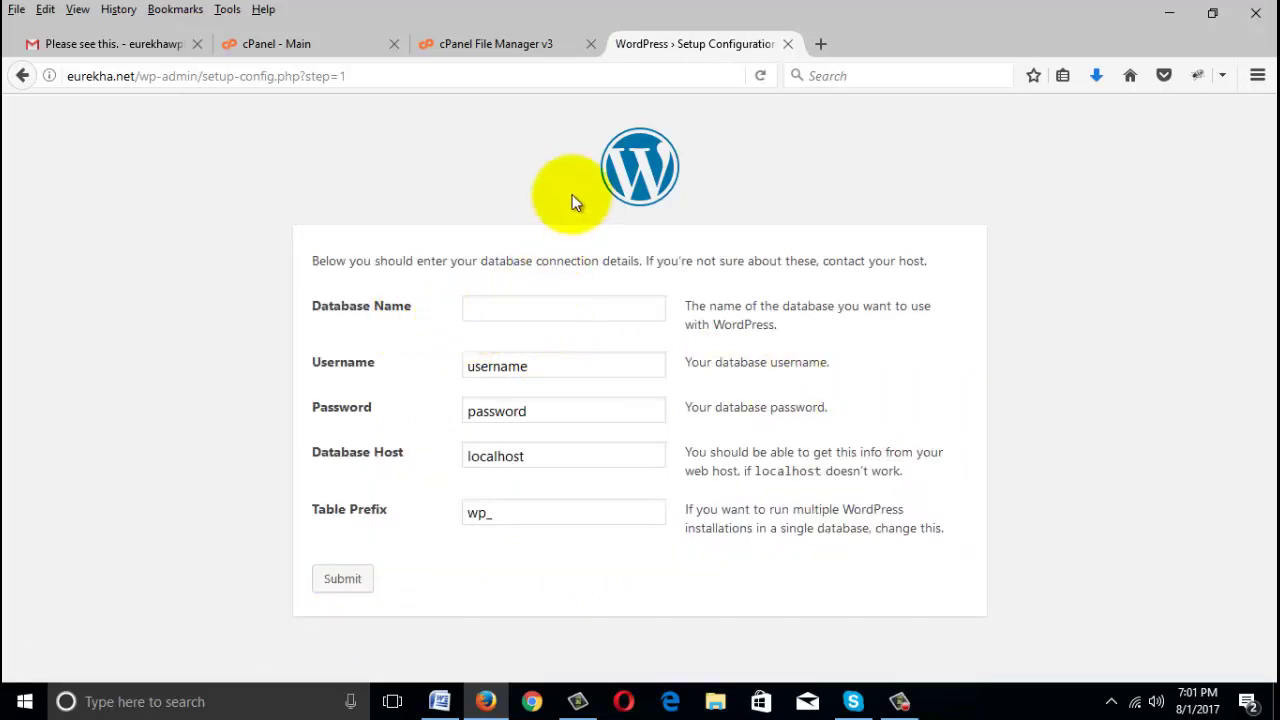
pyautogui.click(466, 43)
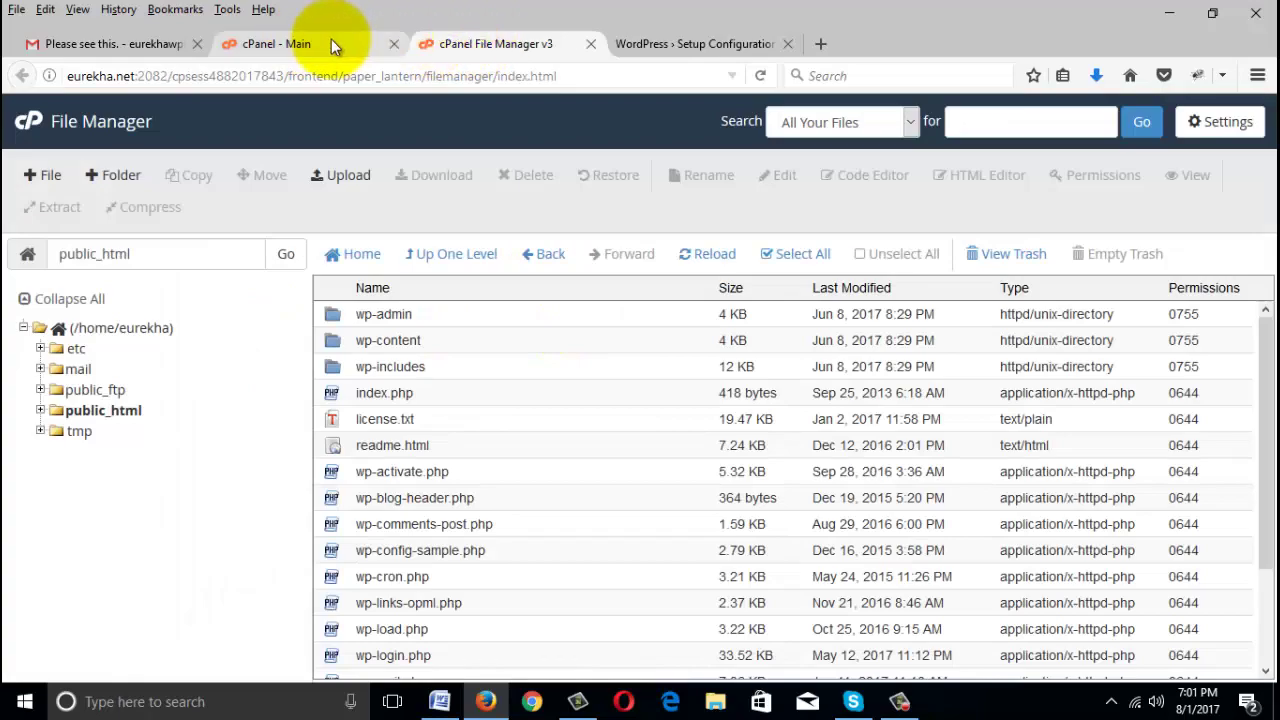
# - Copy eurekha_wp from cPanel's MySQL Databases list, then focus WordPress's Database Name field
pyautogui.click(331, 43)
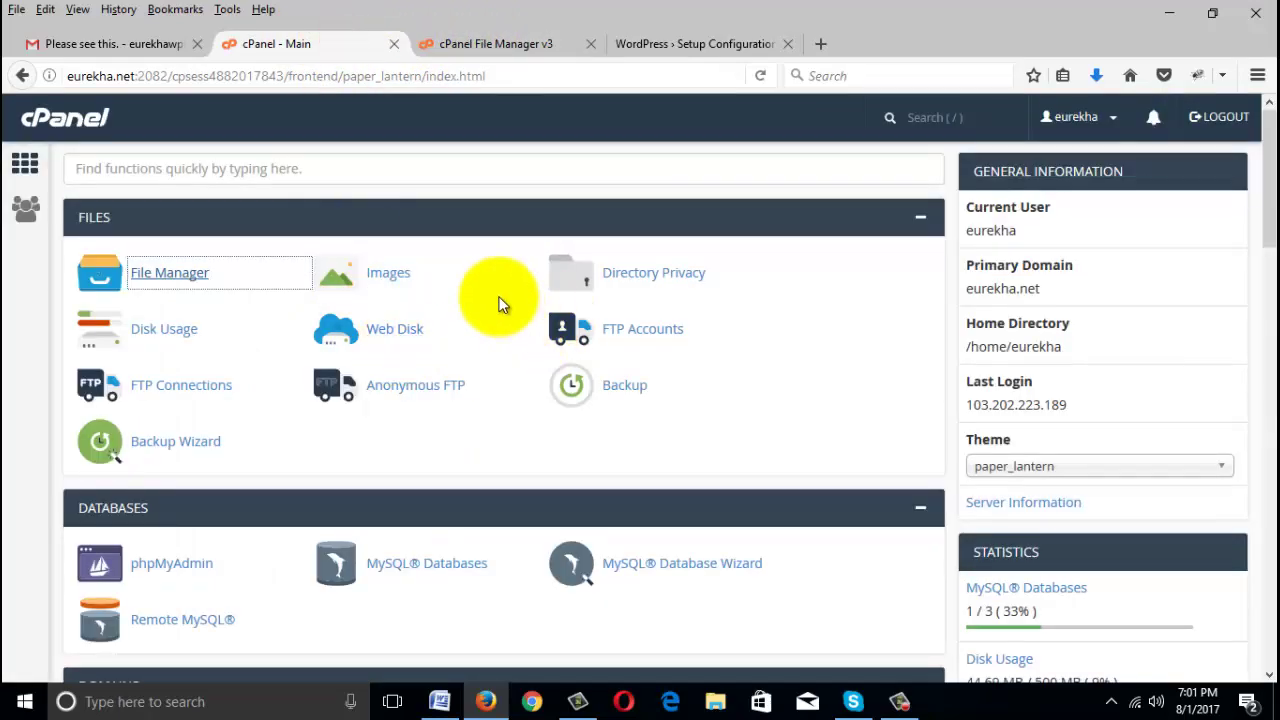
pyautogui.scroll(-3, 500, 303)
pyautogui.click(425, 352)
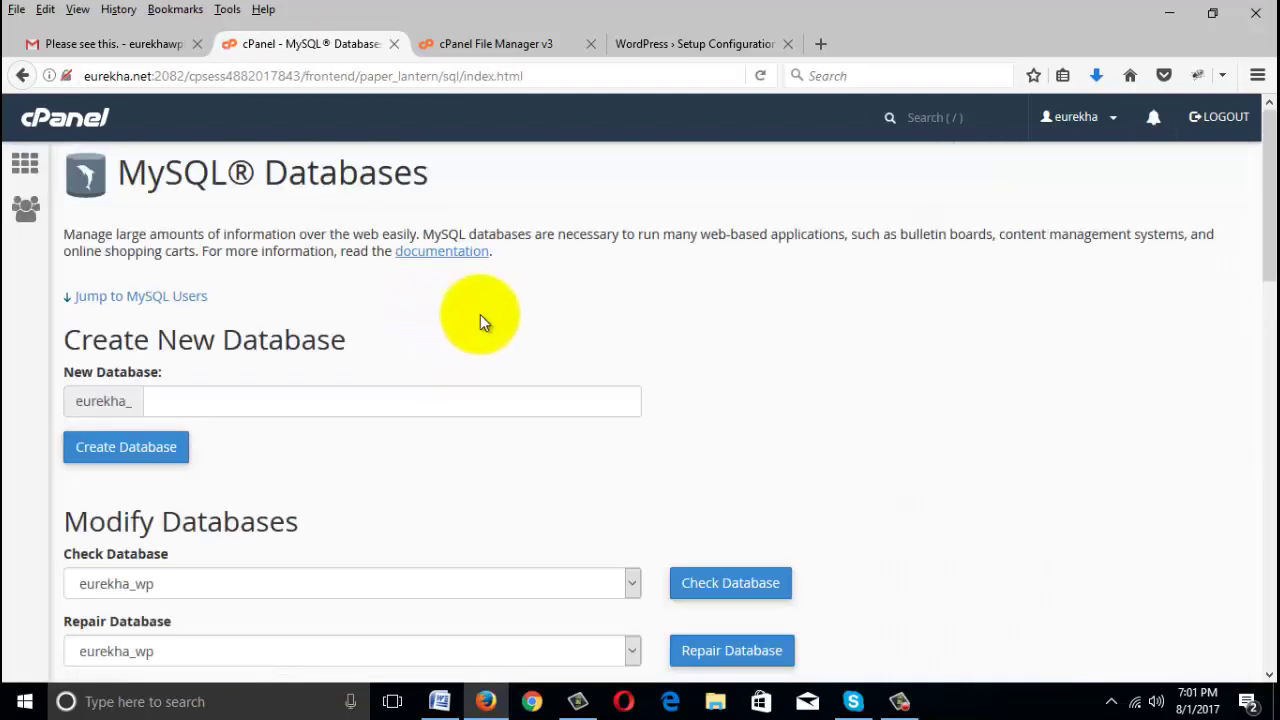
pyautogui.scroll(-3, 500, 314)
pyautogui.scroll(3, 560, 329)
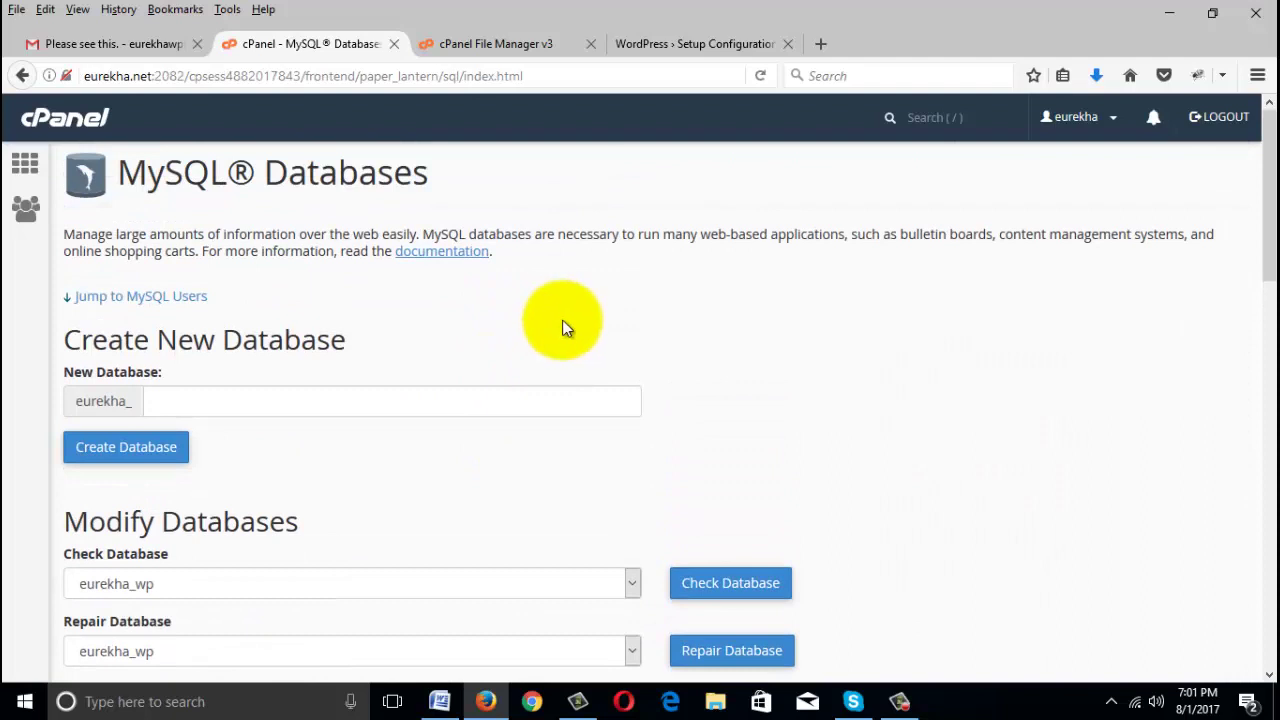
pyautogui.scroll(-6, 562, 328)
pyautogui.scroll(-2, 562, 328)
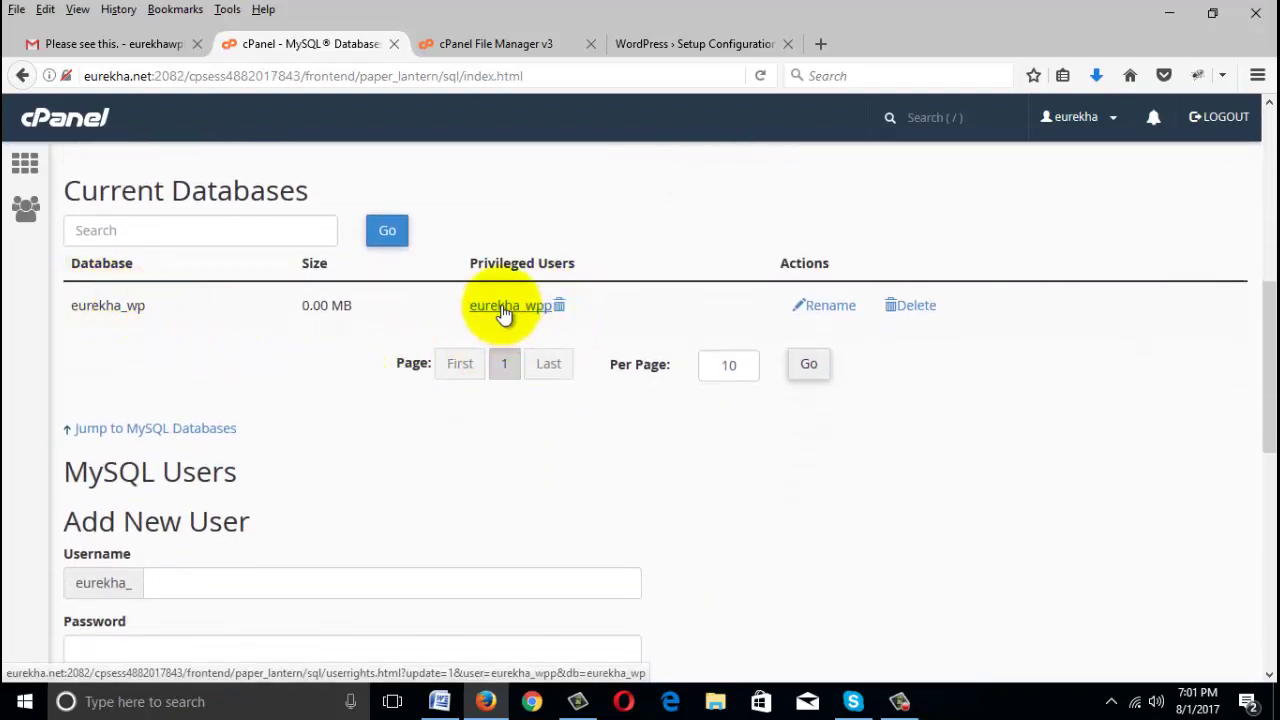
pyautogui.moveTo(155, 305); pyautogui.dragTo(80, 328)
pyautogui.hotkey('ctrl', 'c')
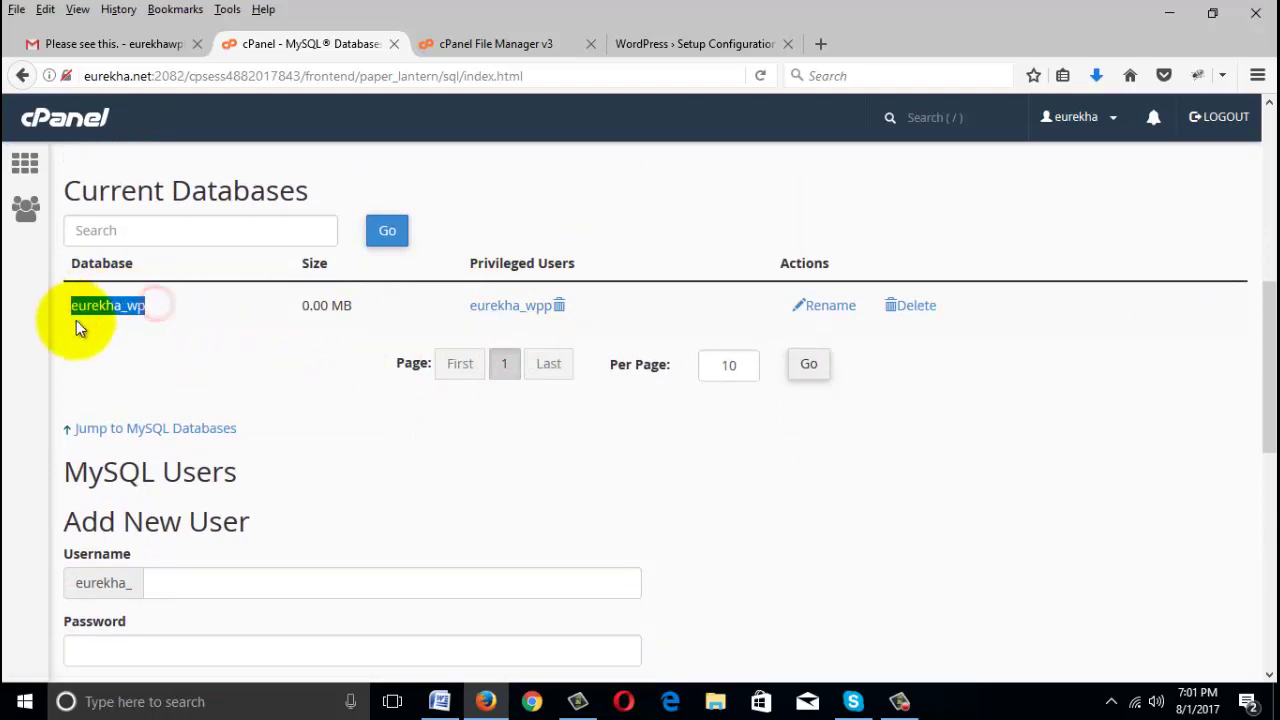
pyautogui.click(683, 48)
pyautogui.click(525, 298)
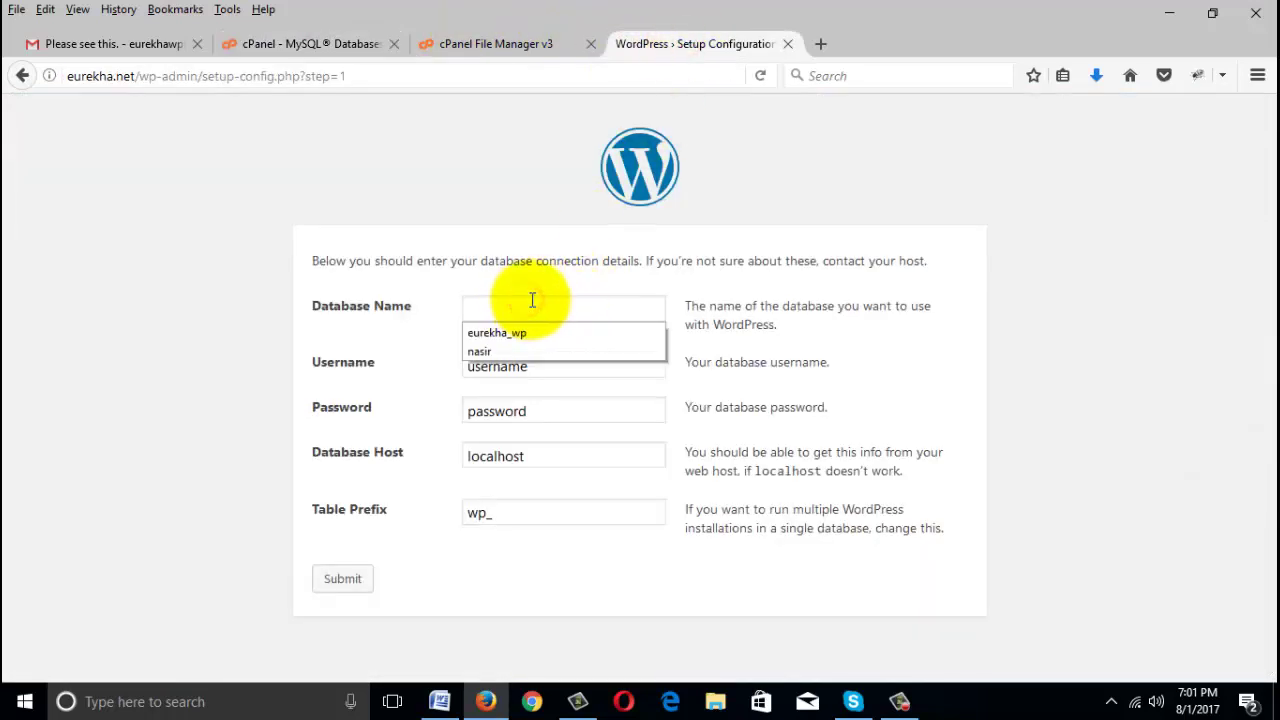
# - Paste eurekha_wp into Database Name and clear the Username field
pyautogui.hotkey('ctrl', 'v')
pyautogui.click(1090, 364)
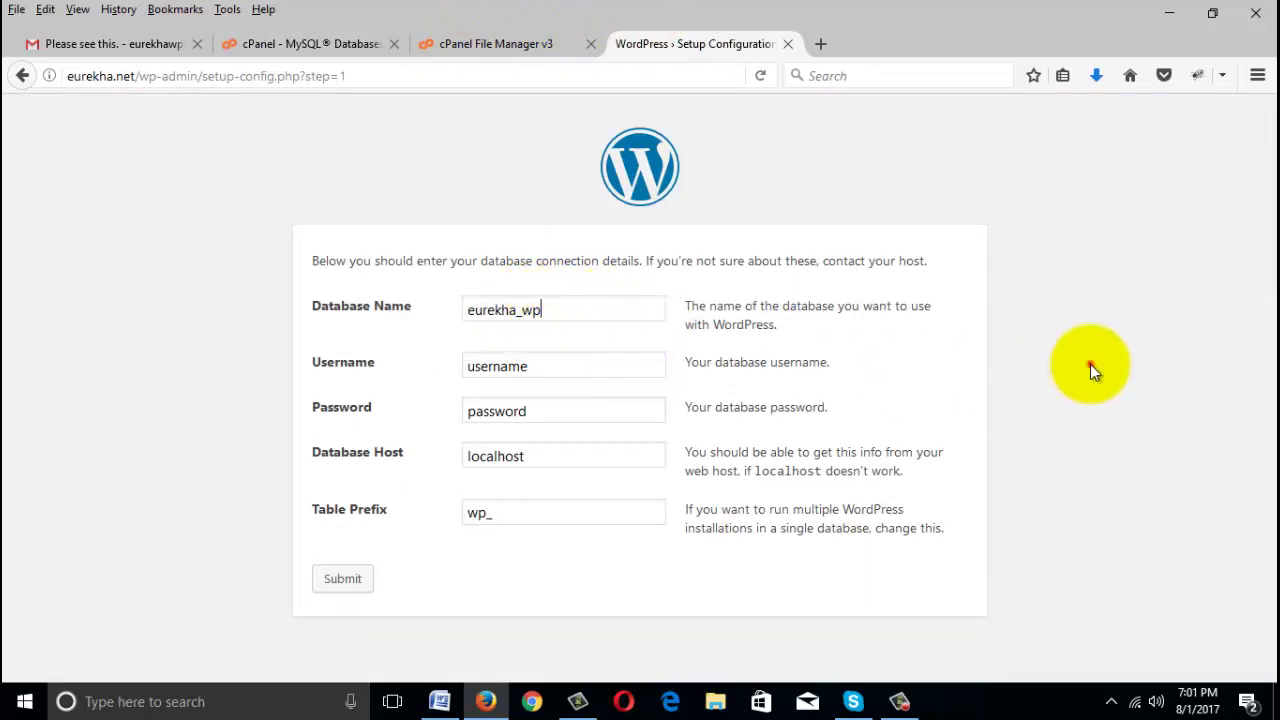
pyautogui.doubleClick(560, 366)
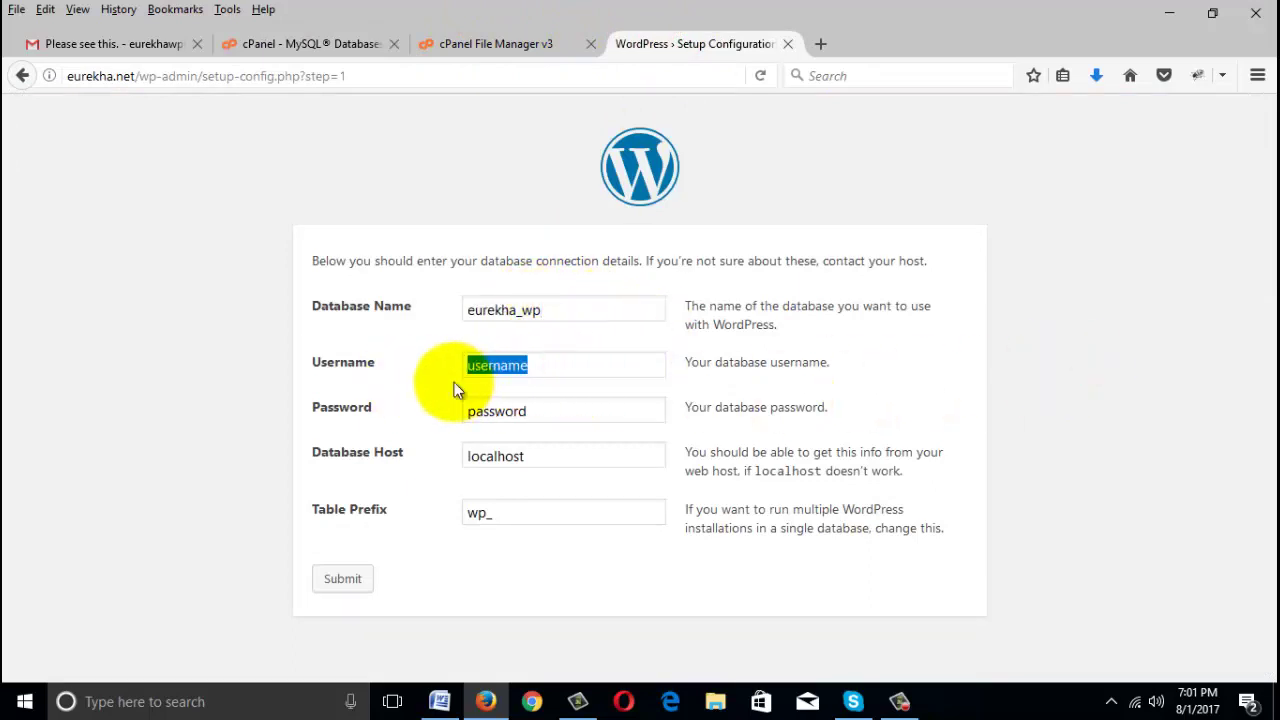
pyautogui.press('BackSpace')
# - Copy the database user eurekha_wpp from cPanel and paste it into Username
pyautogui.click(506, 46)
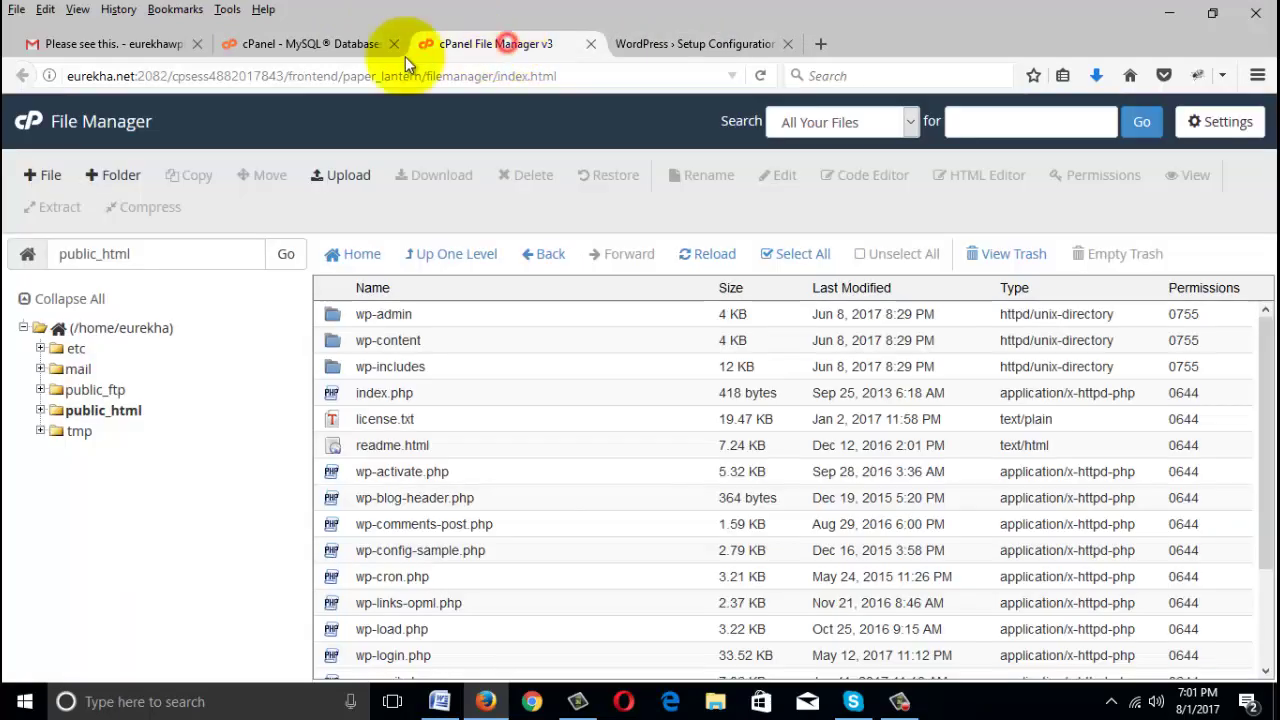
pyautogui.click(320, 46)
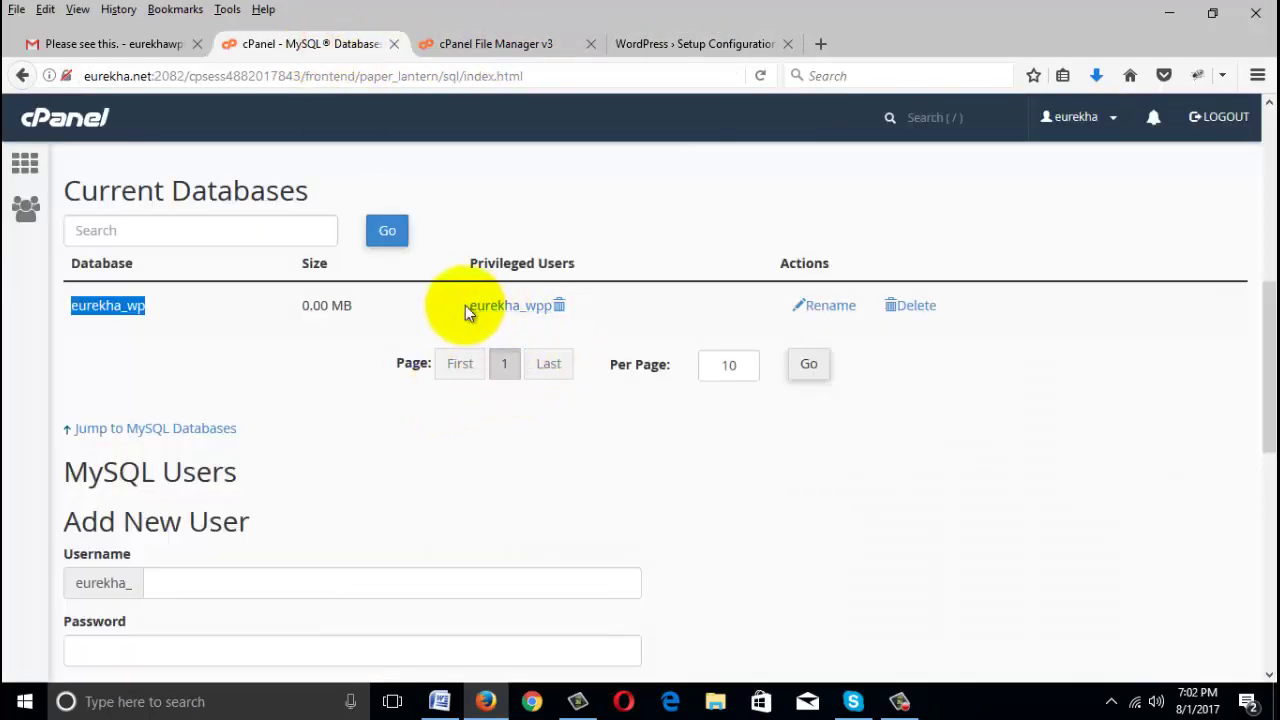
pyautogui.moveTo(469, 310); pyautogui.dragTo(543, 309)
pyautogui.hotkey('ctrl', 'c')
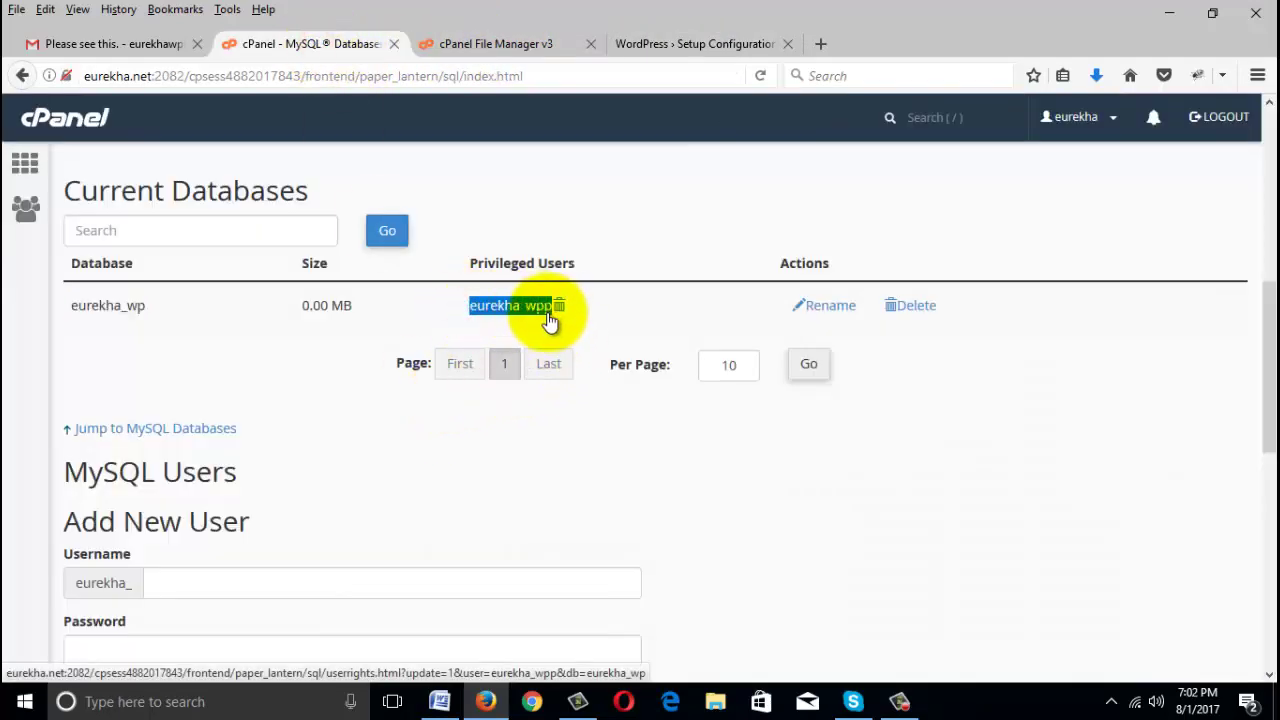
pyautogui.click(710, 44)
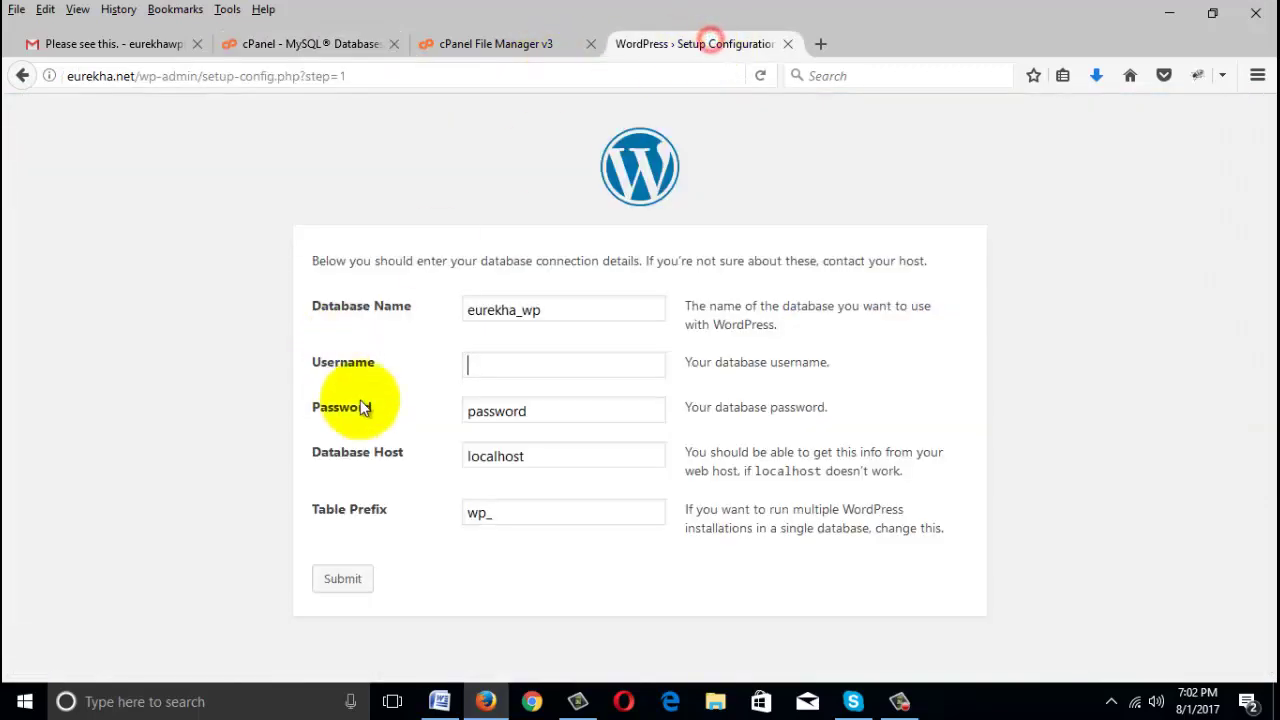
pyautogui.click(500, 362)
pyautogui.hotkey('ctrl', 'v')
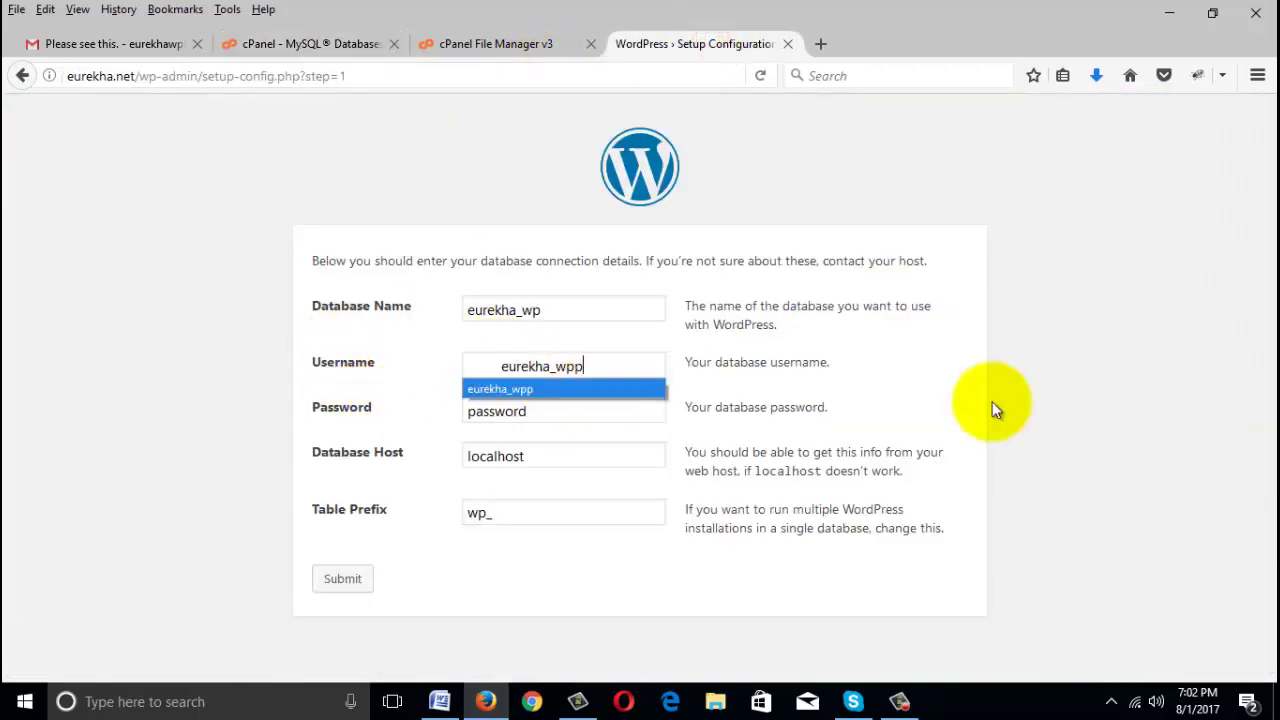
pyautogui.click(503, 366)
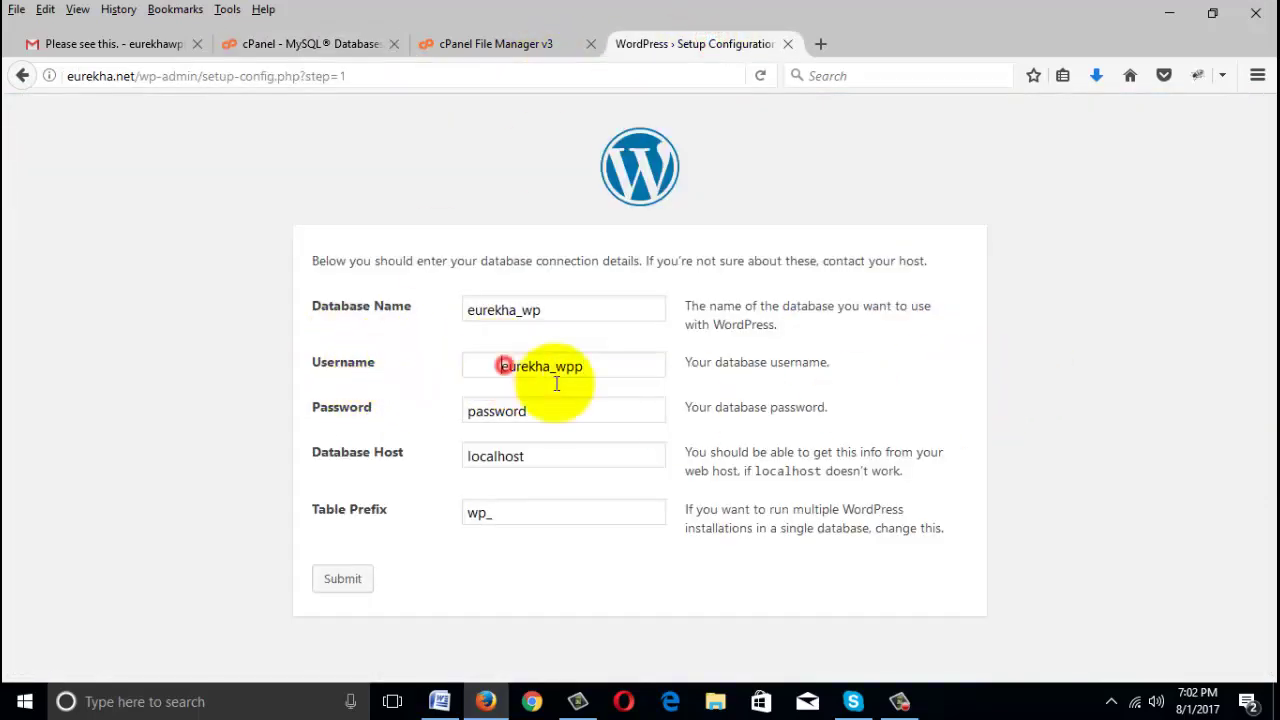
pyautogui.press('BackSpace')
pyautogui.press('BackSpace')
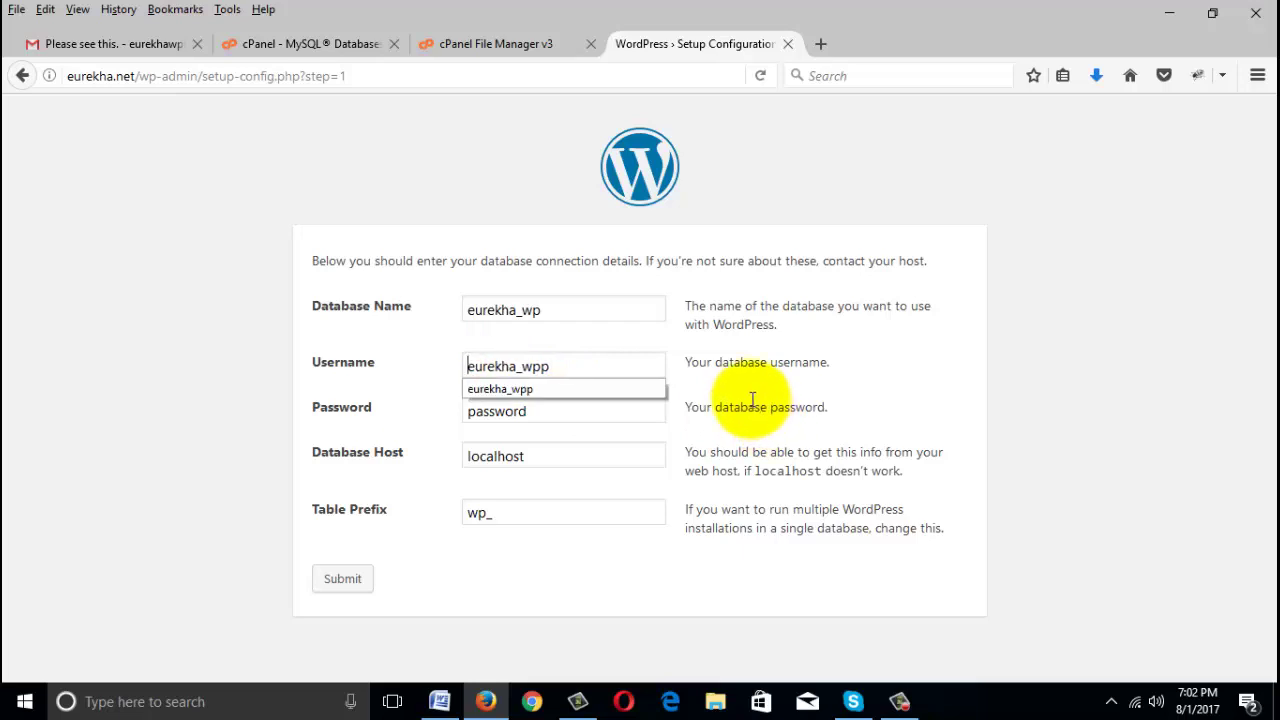
pyautogui.click(1058, 395)
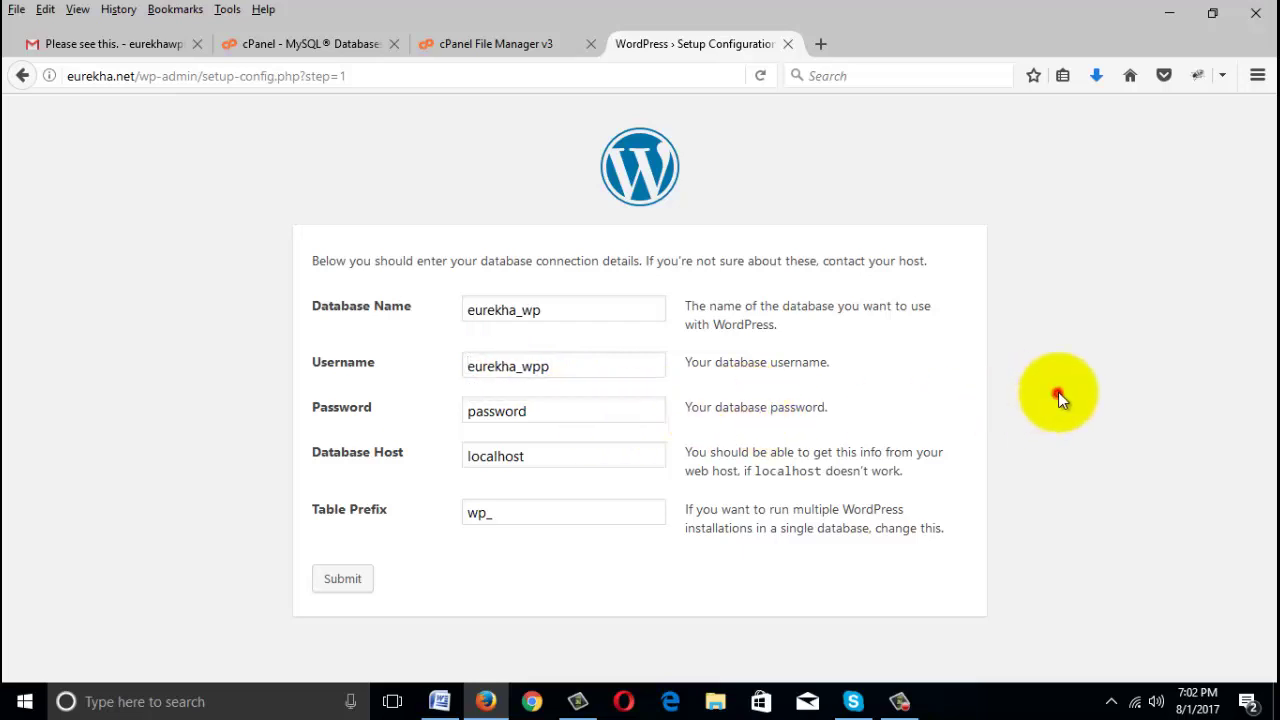
# - Enter the database password and submit the connection details
pyautogui.doubleClick(558, 411)
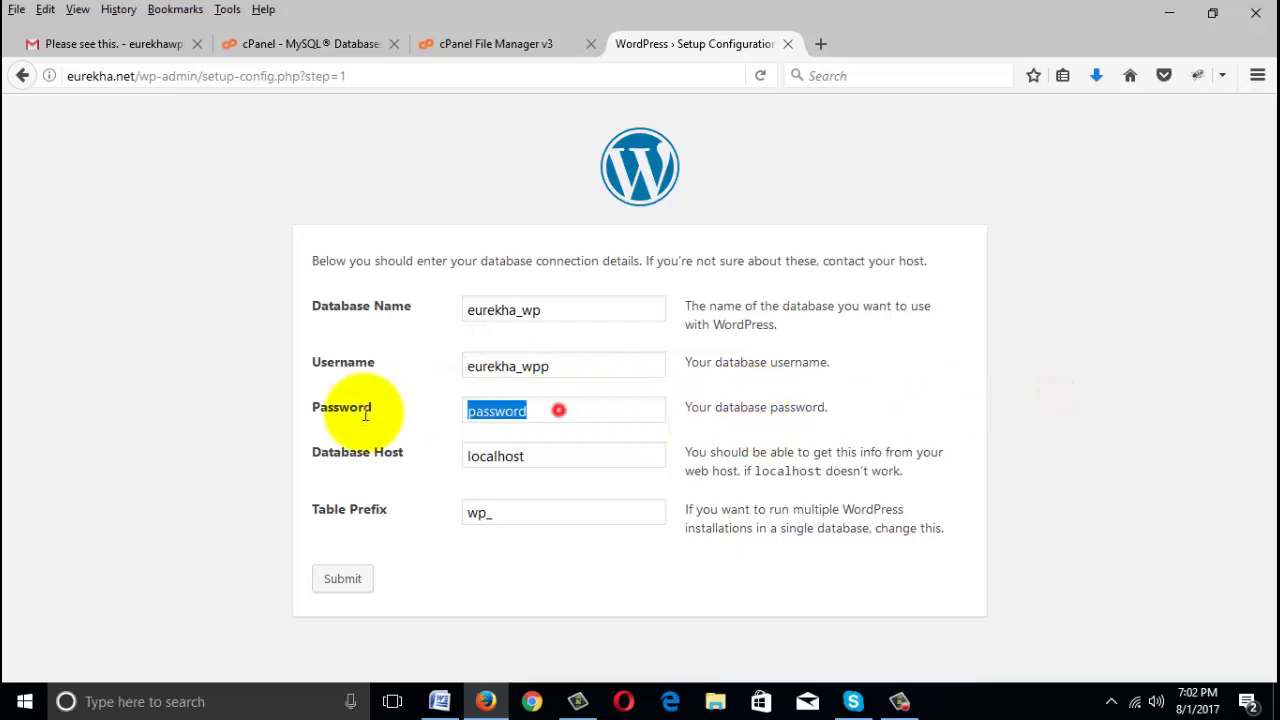
pyautogui.click(488, 412)
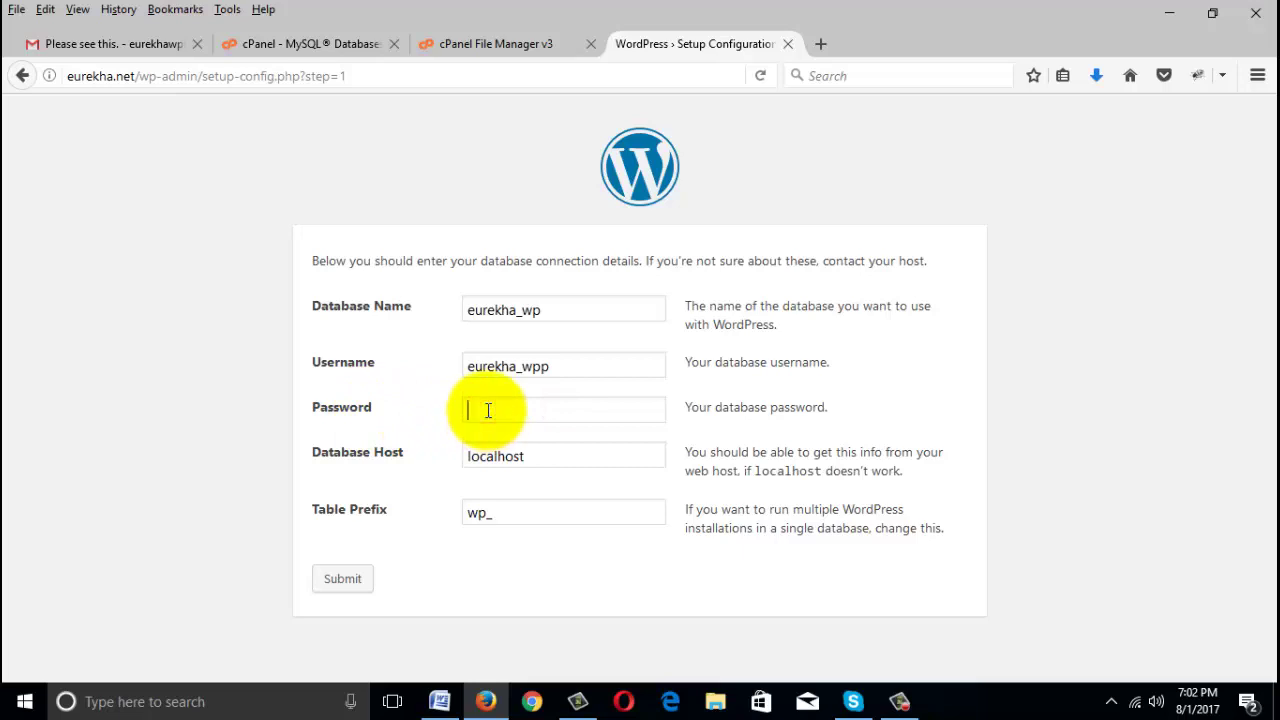
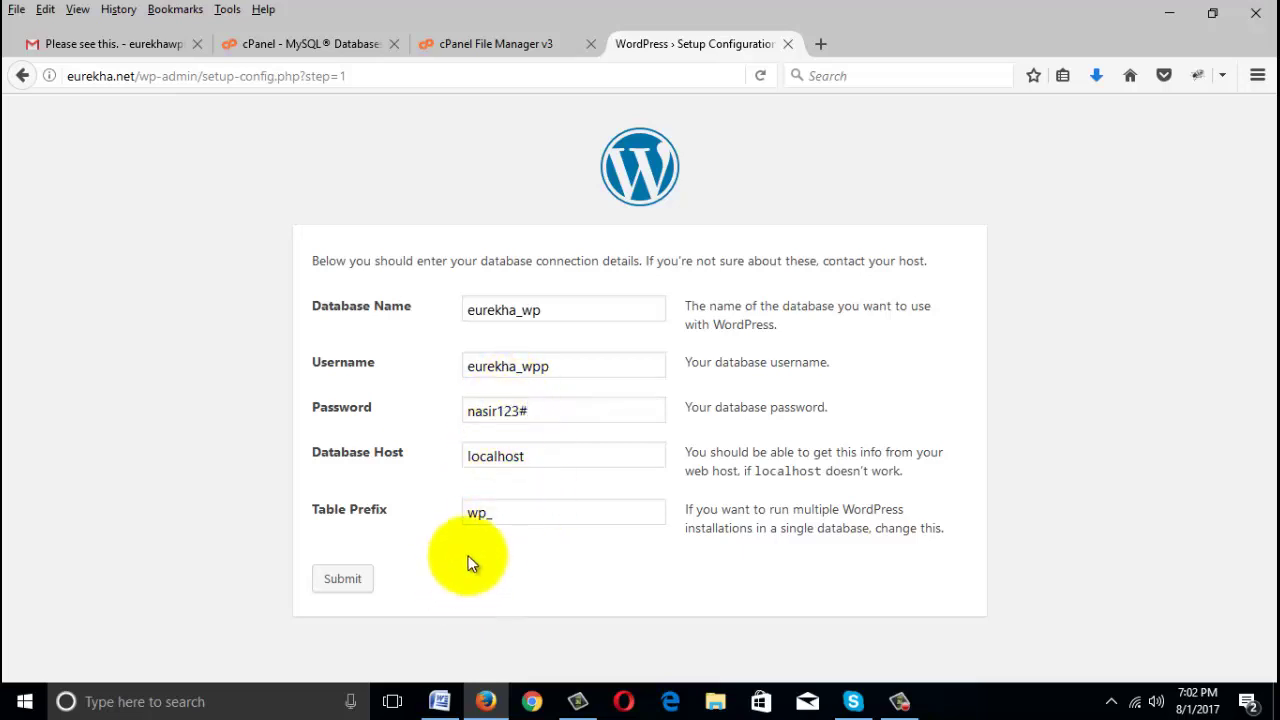
pyautogui.click(343, 578)
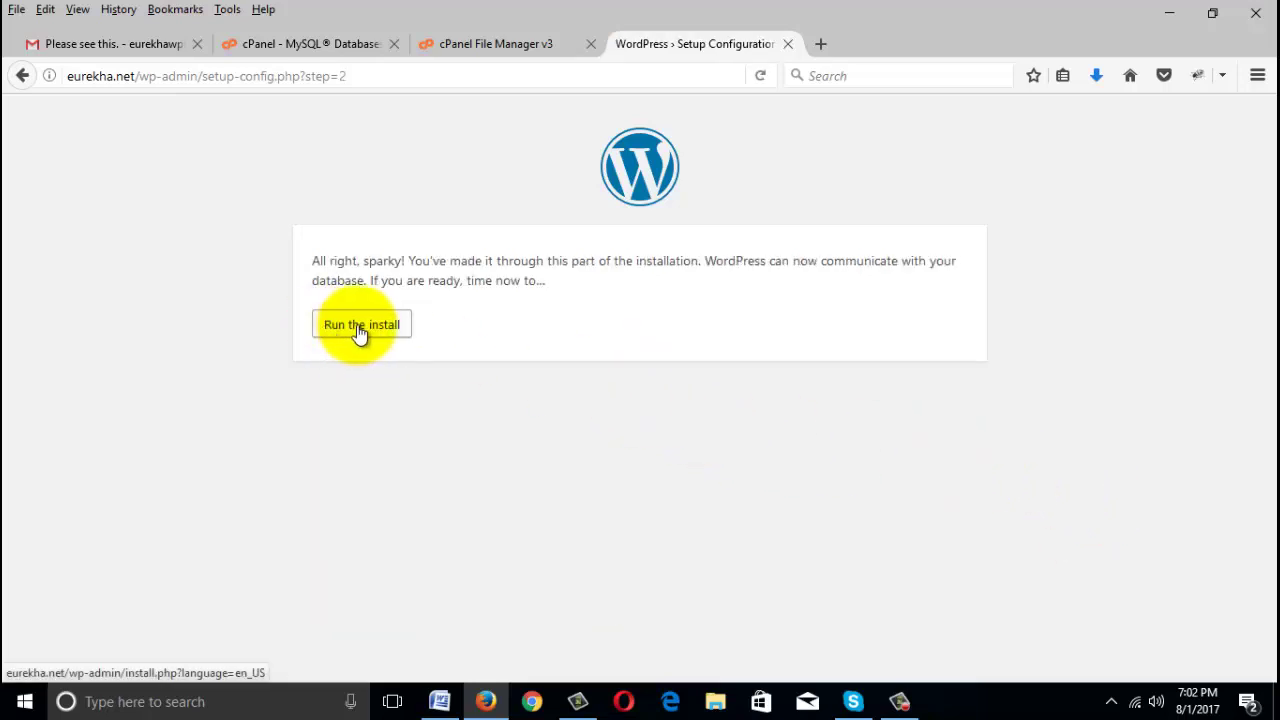
# - Run the install and paste 'Web Design and Development Company' as the Site Title
pyautogui.click(378, 330)
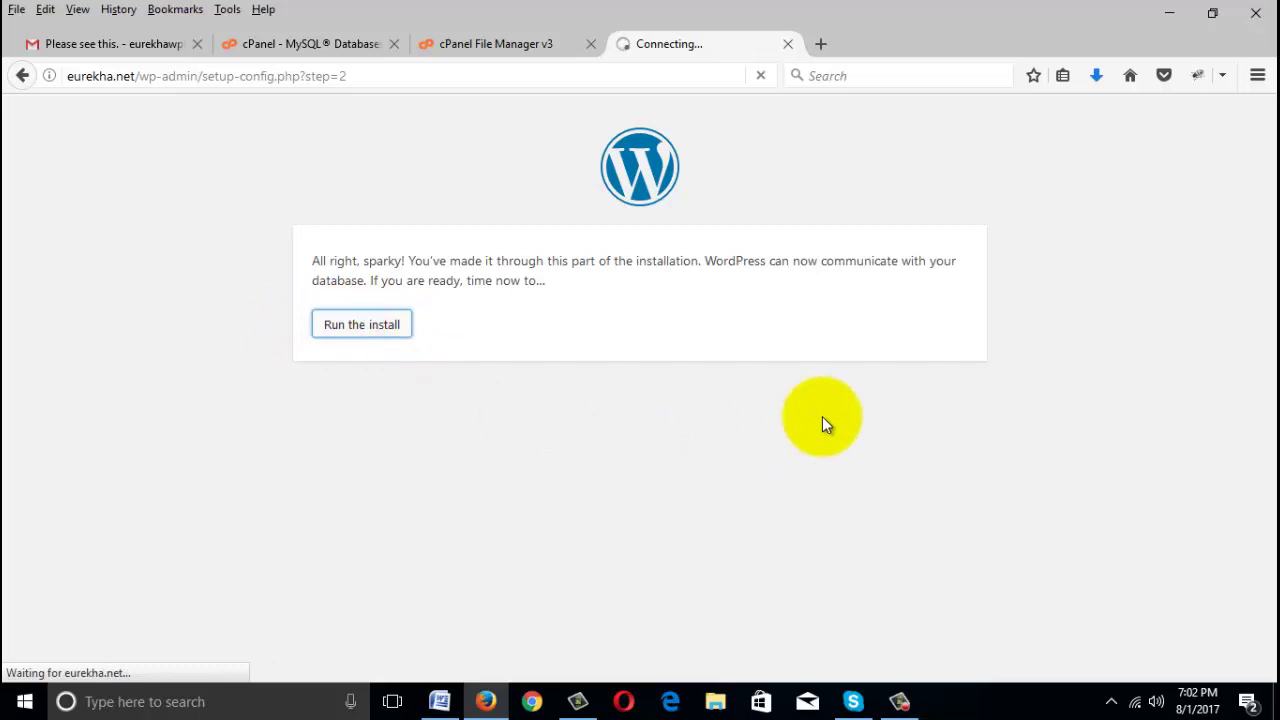
pyautogui.scroll(-2, 833, 413)
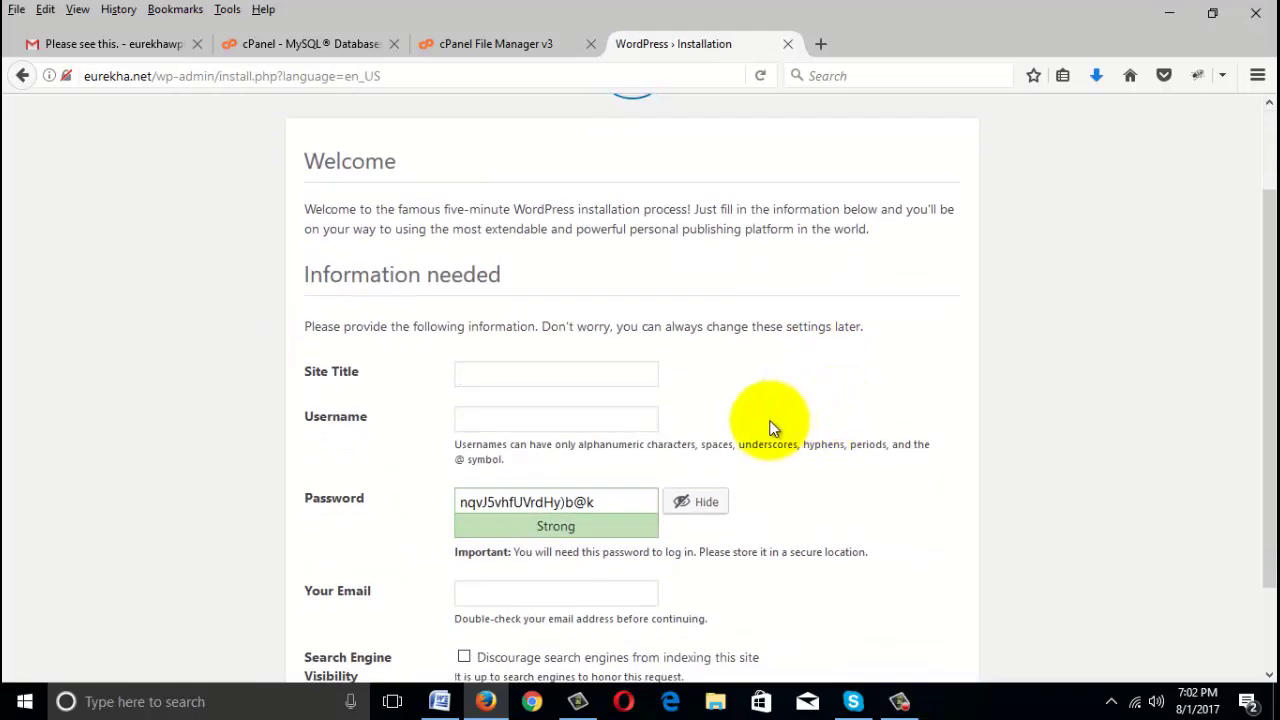
pyautogui.click(447, 702)
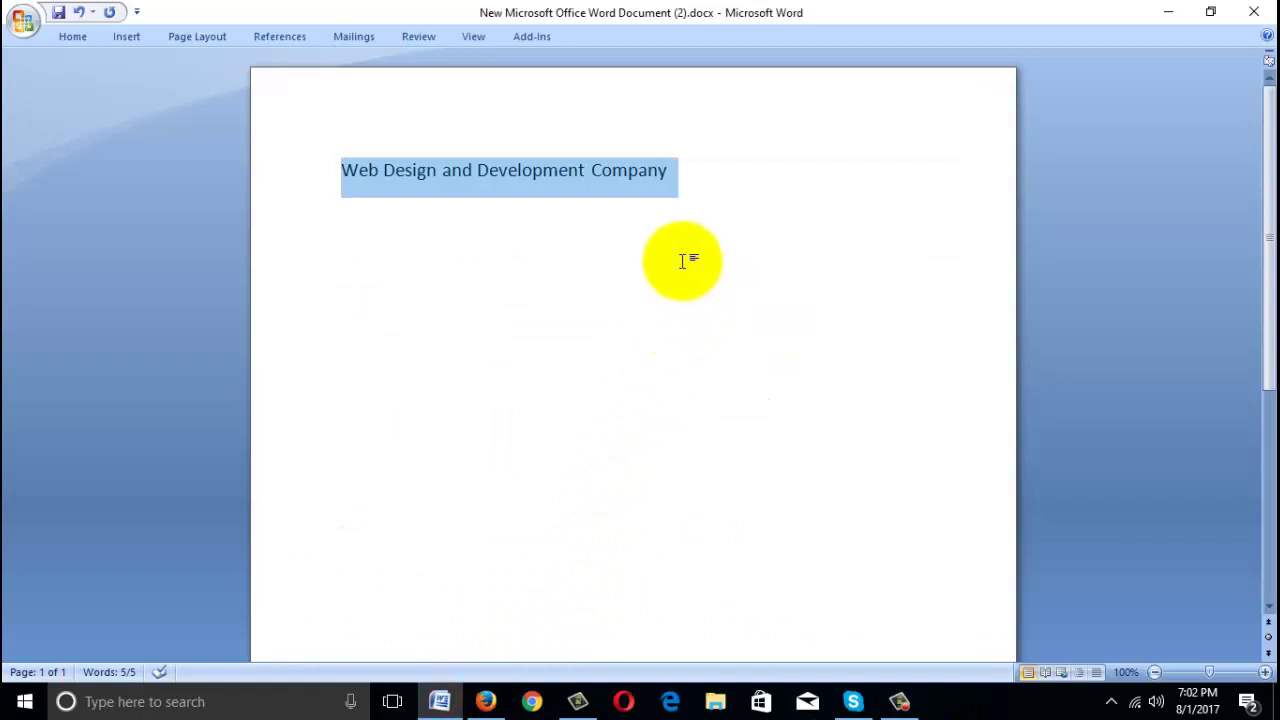
pyautogui.click(485, 700)
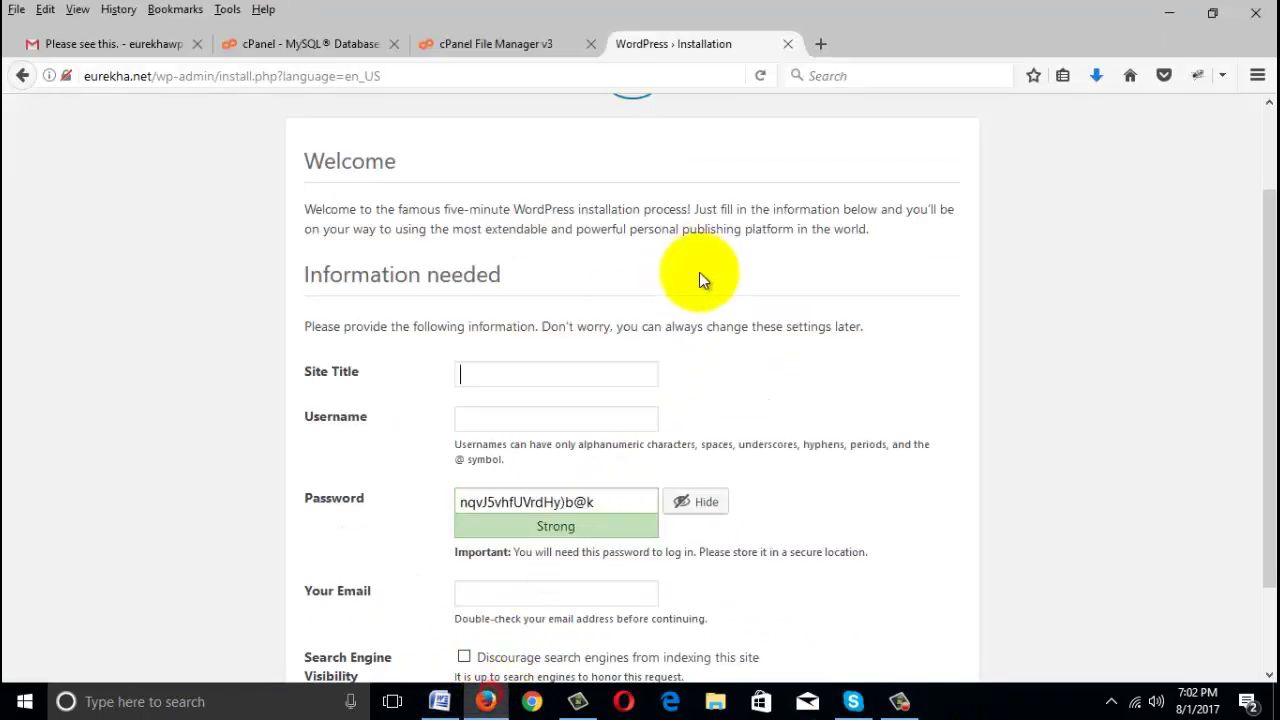
pyautogui.click(518, 369)
pyautogui.write('Web Design and Development Company')
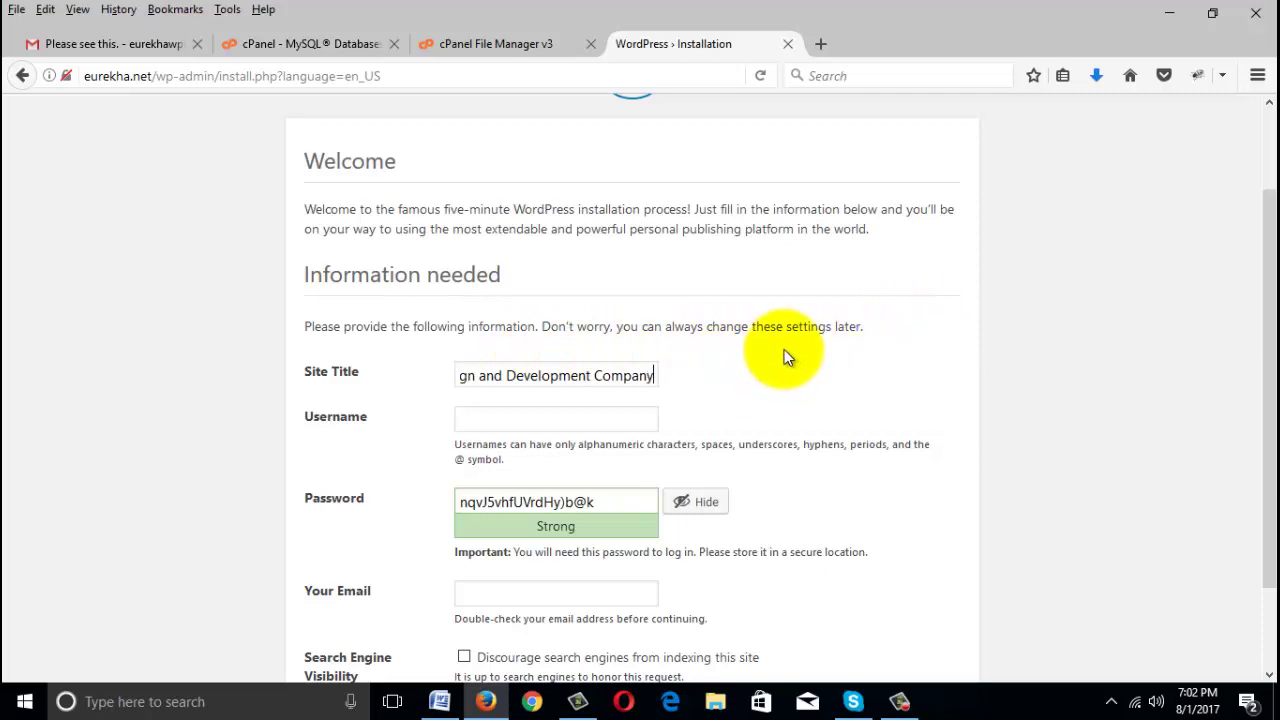
pyautogui.click(494, 422)
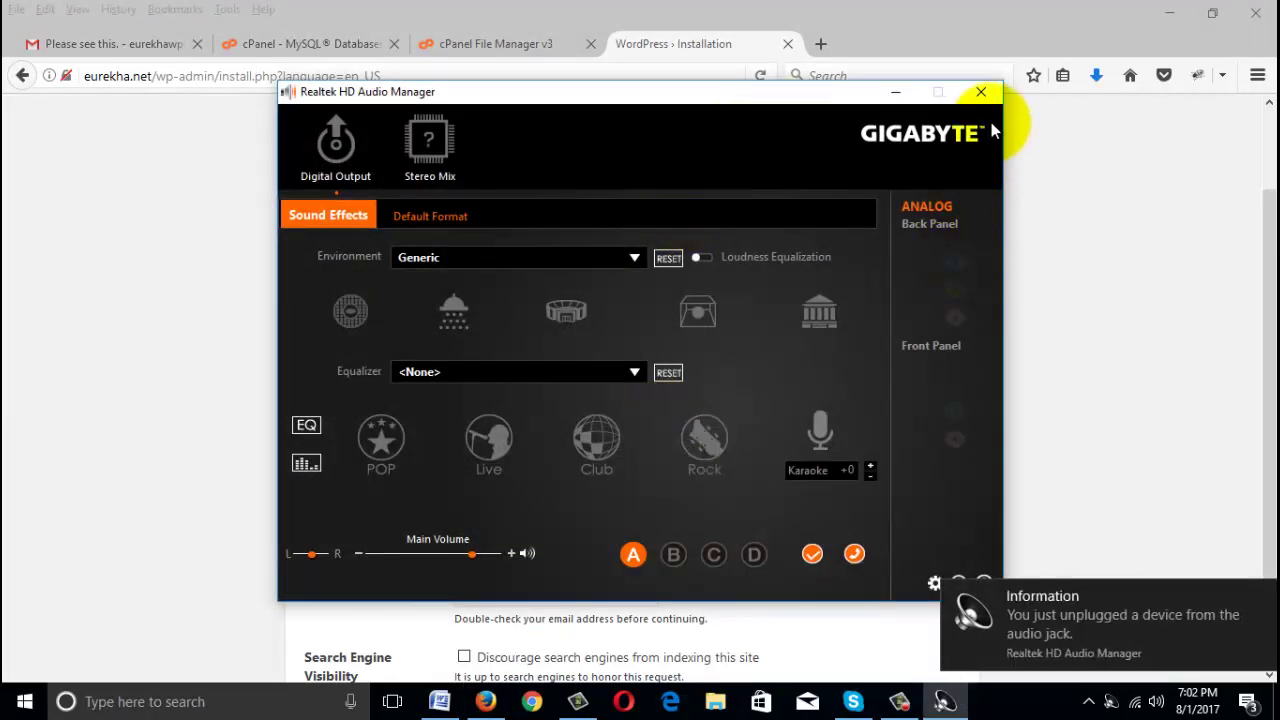
pyautogui.click(979, 94)
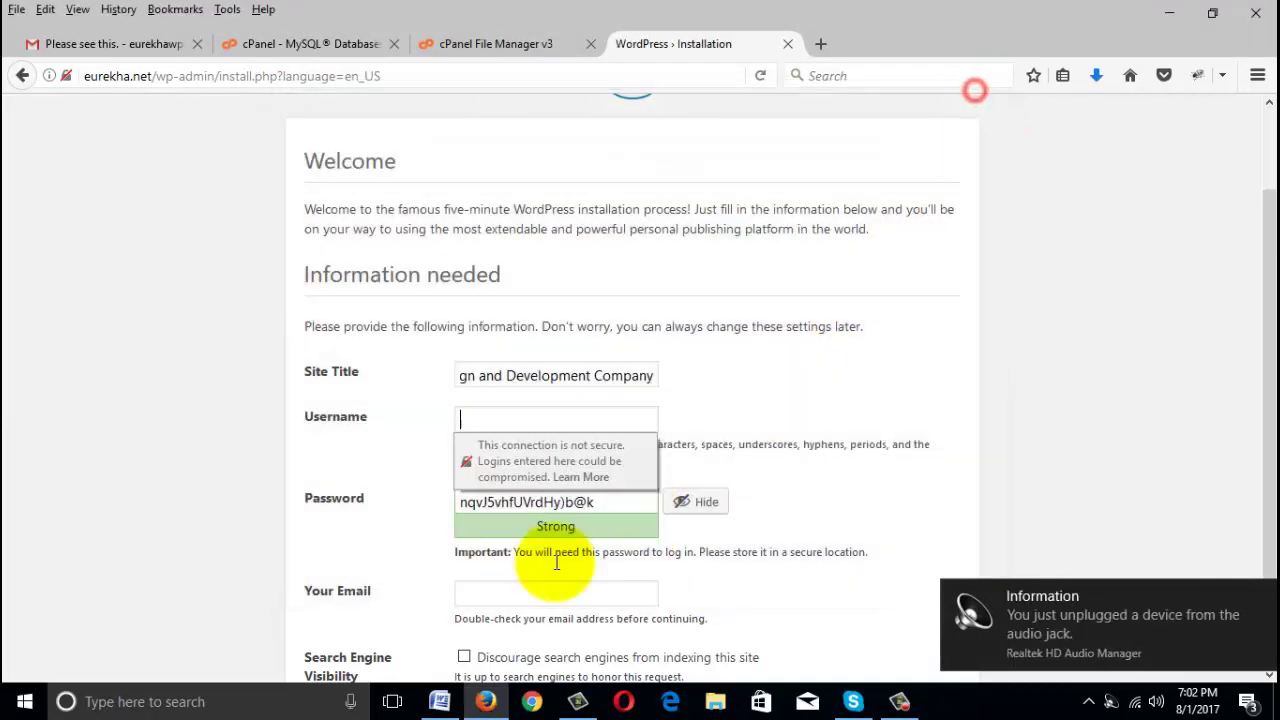
# - Enter the admin username in the Username field
pyautogui.click(495, 416)
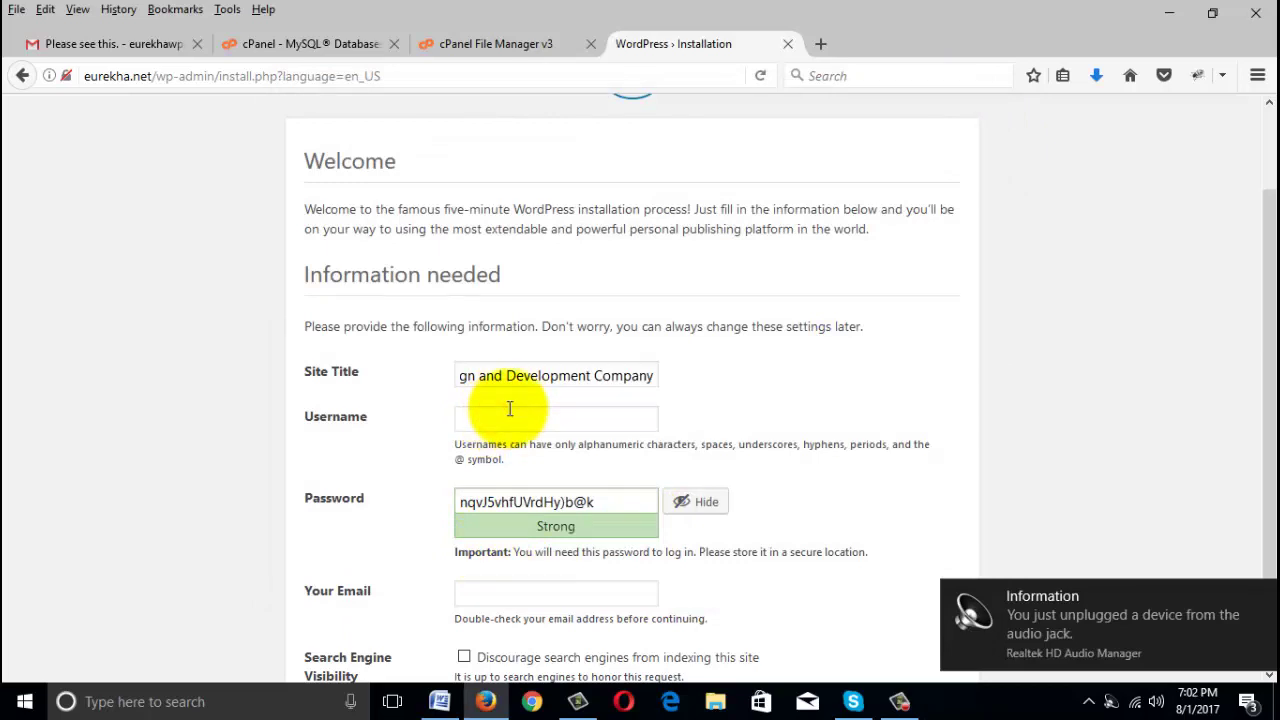
pyautogui.write('a')
pyautogui.press('BackSpace')
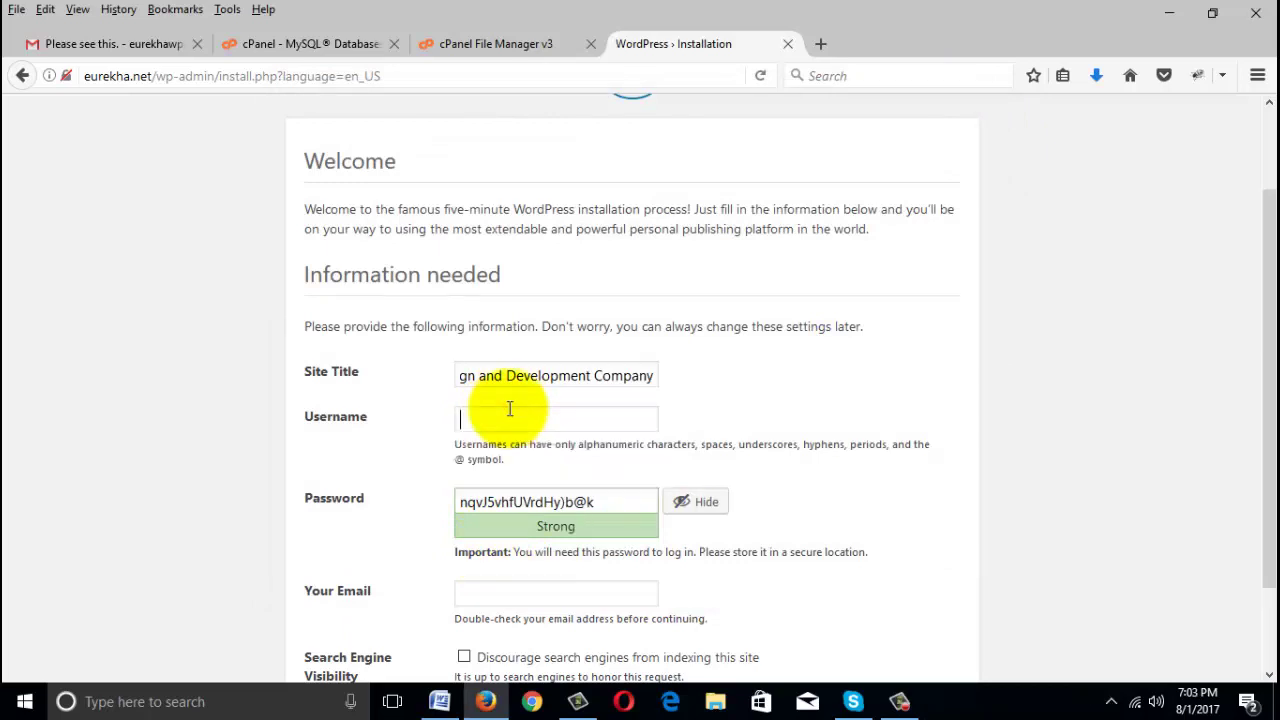
pyautogui.write('nasi')
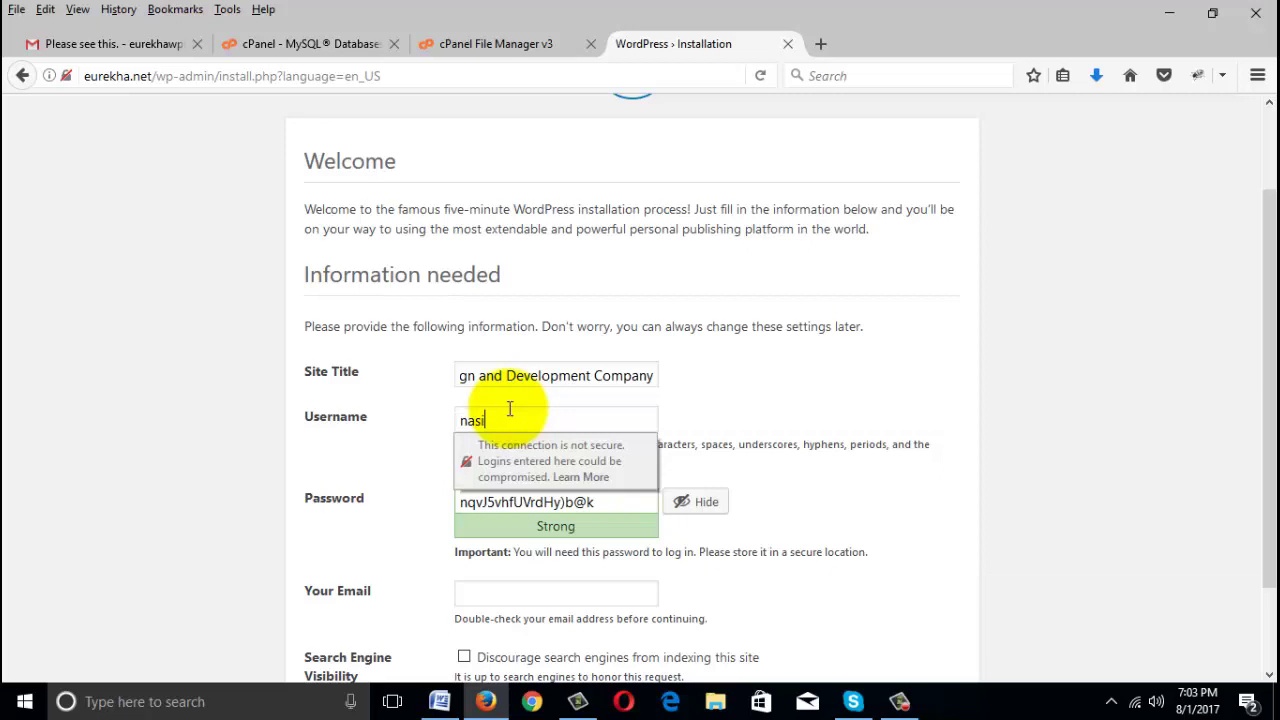
pyautogui.write('rwp')
pyautogui.click(891, 407)
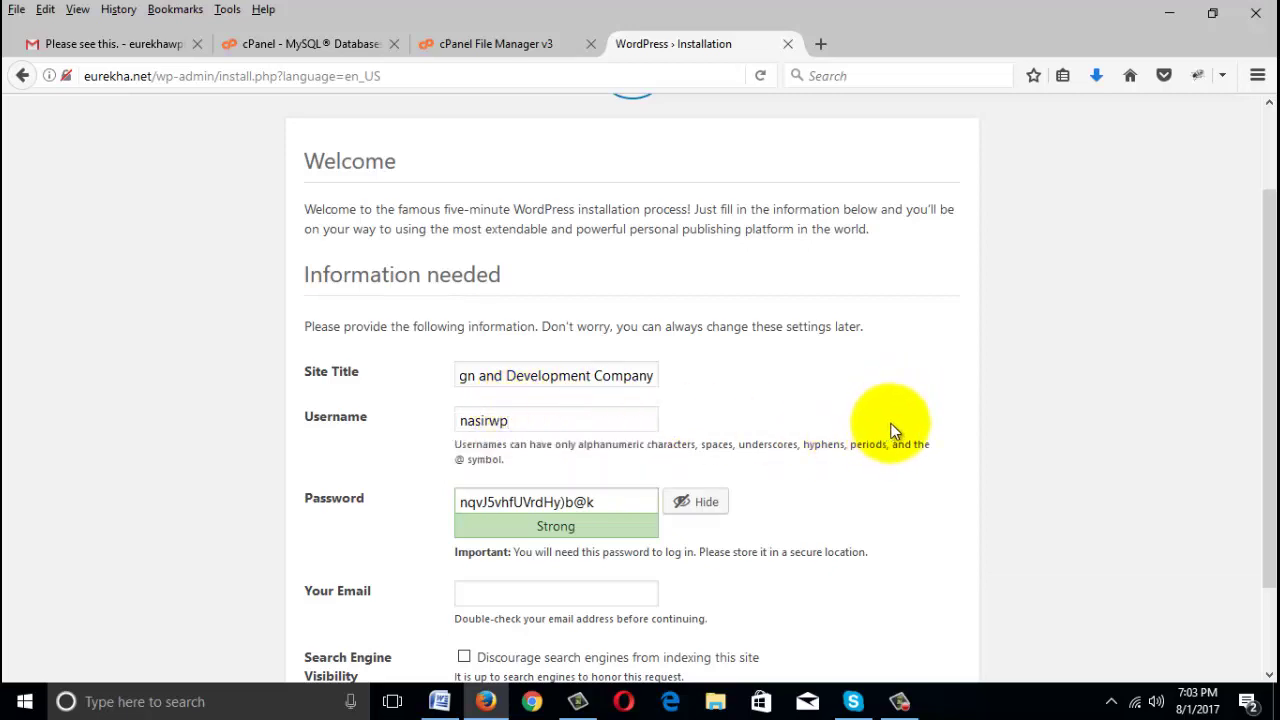
# - Replace the generated password with a custom medium-strength admin password
pyautogui.scroll(-2, 886, 428)
pyautogui.click(700, 398)
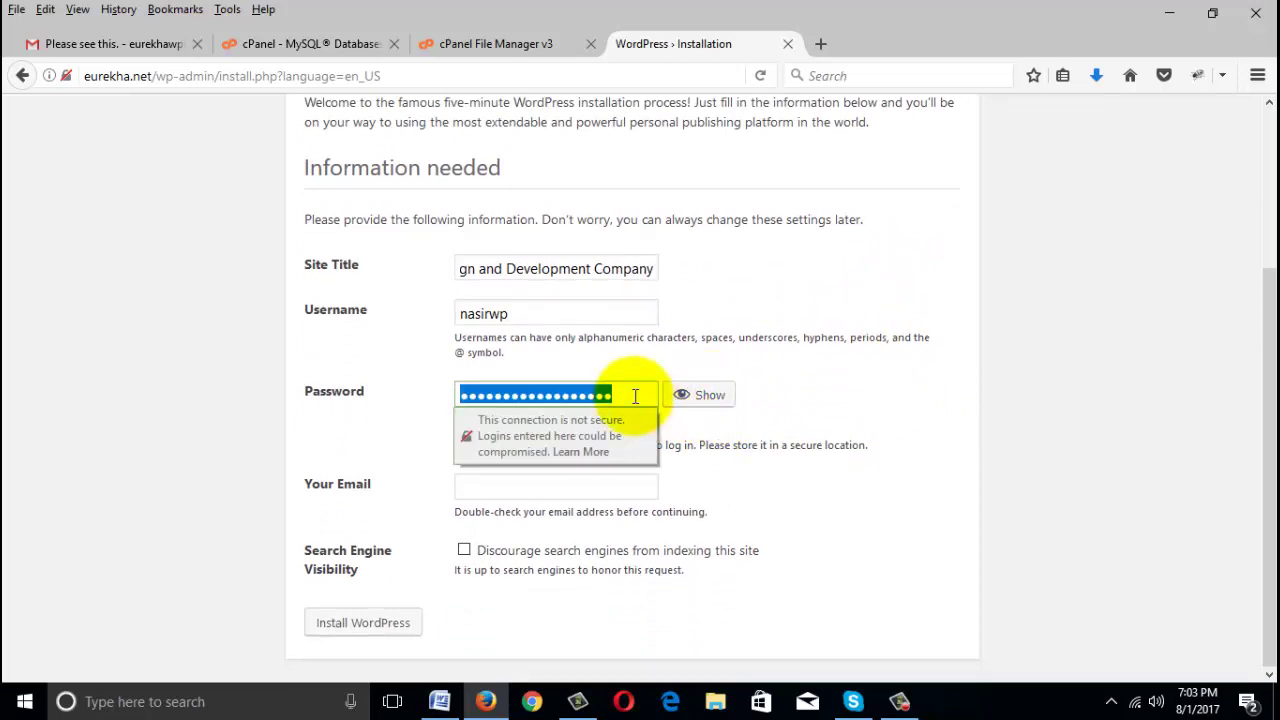
pyautogui.press('BackSpace')
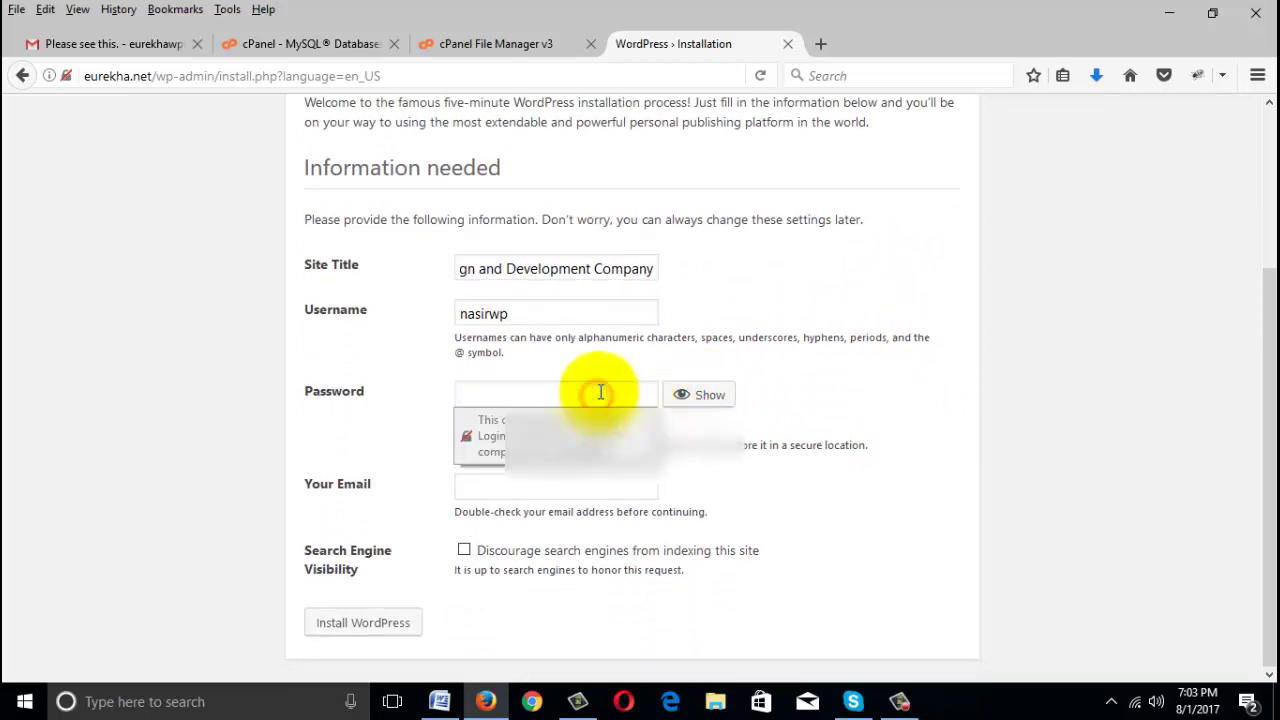
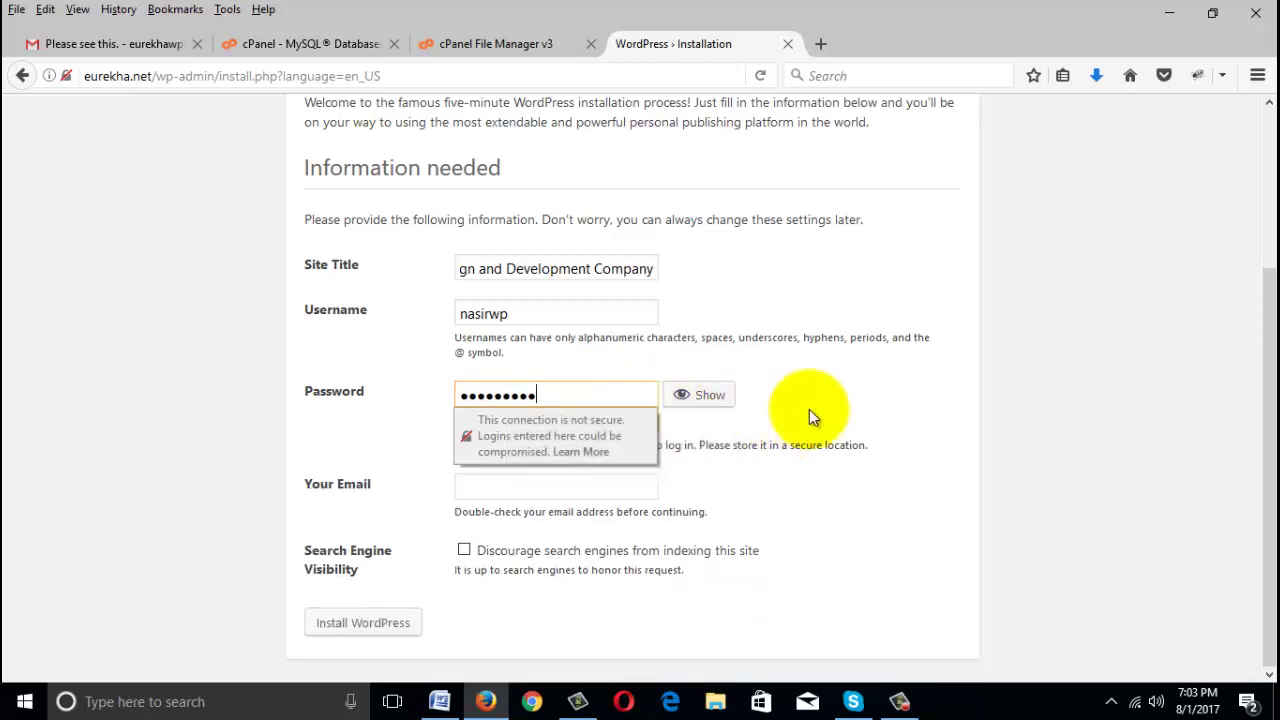
pyautogui.click(566, 394)
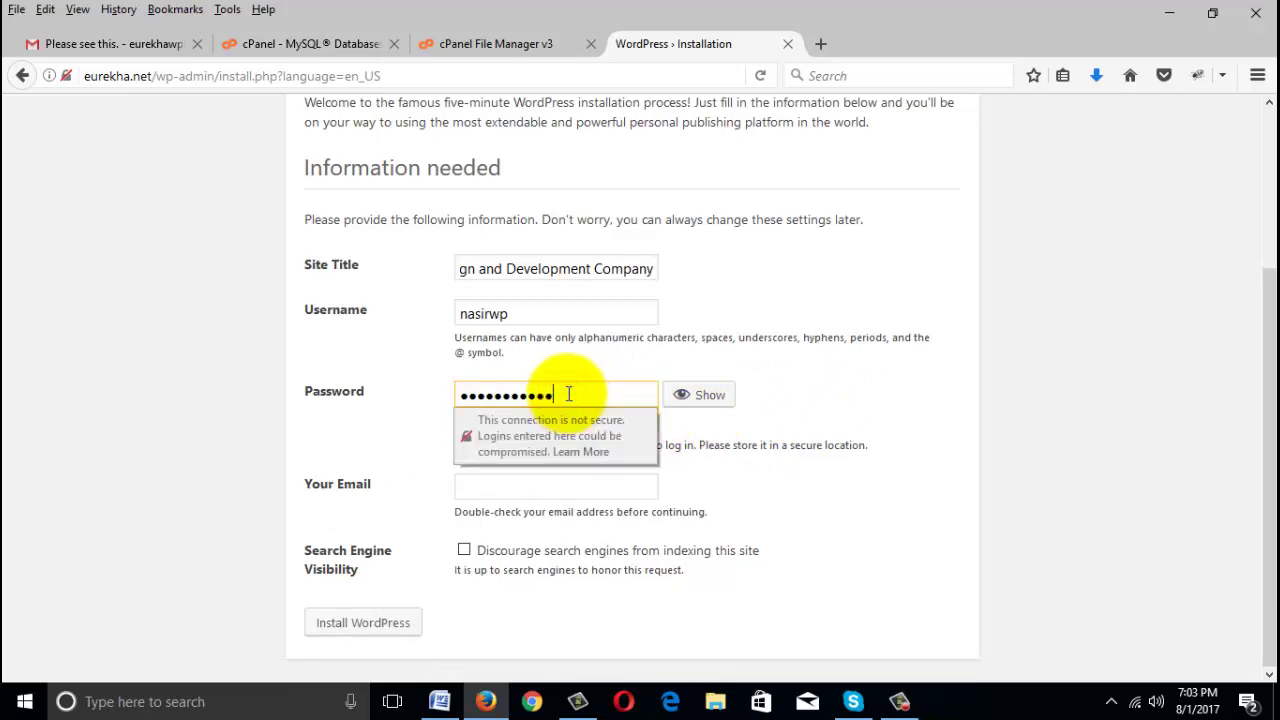
pyautogui.click(855, 407)
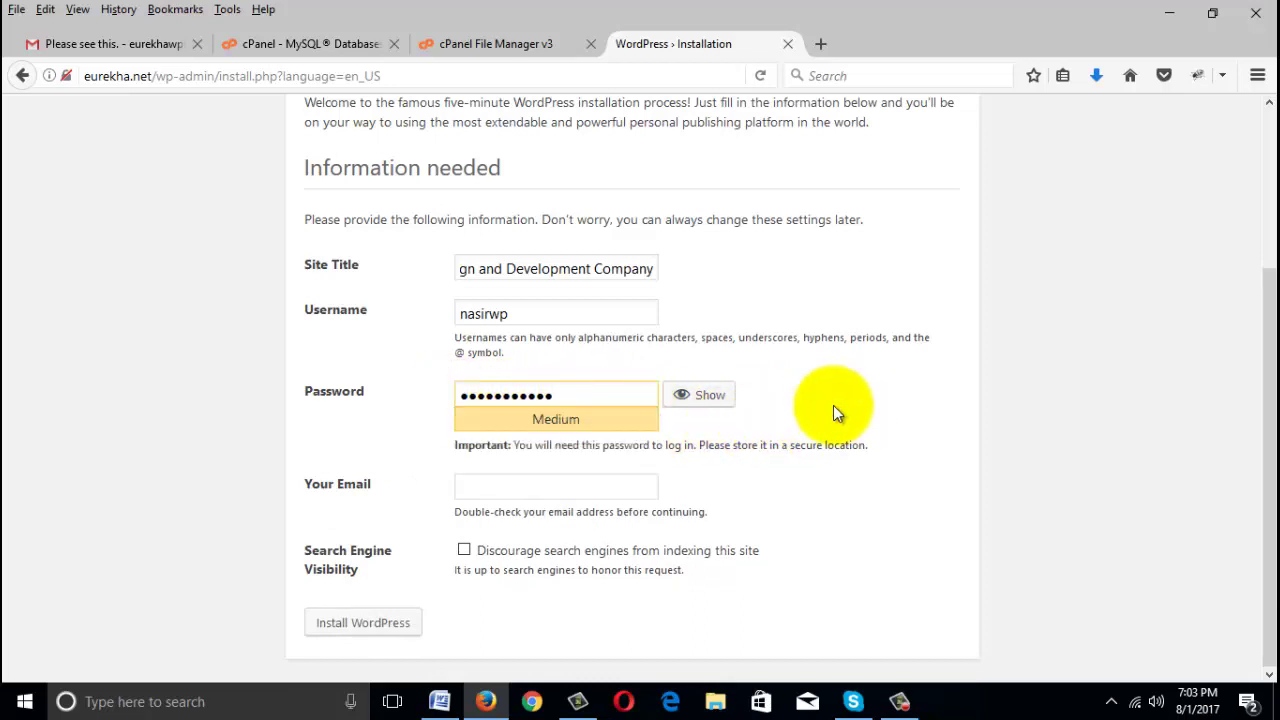
# - Fill in and edit the admin e-mail address, then submit Install WordPress
pyautogui.click(526, 486)
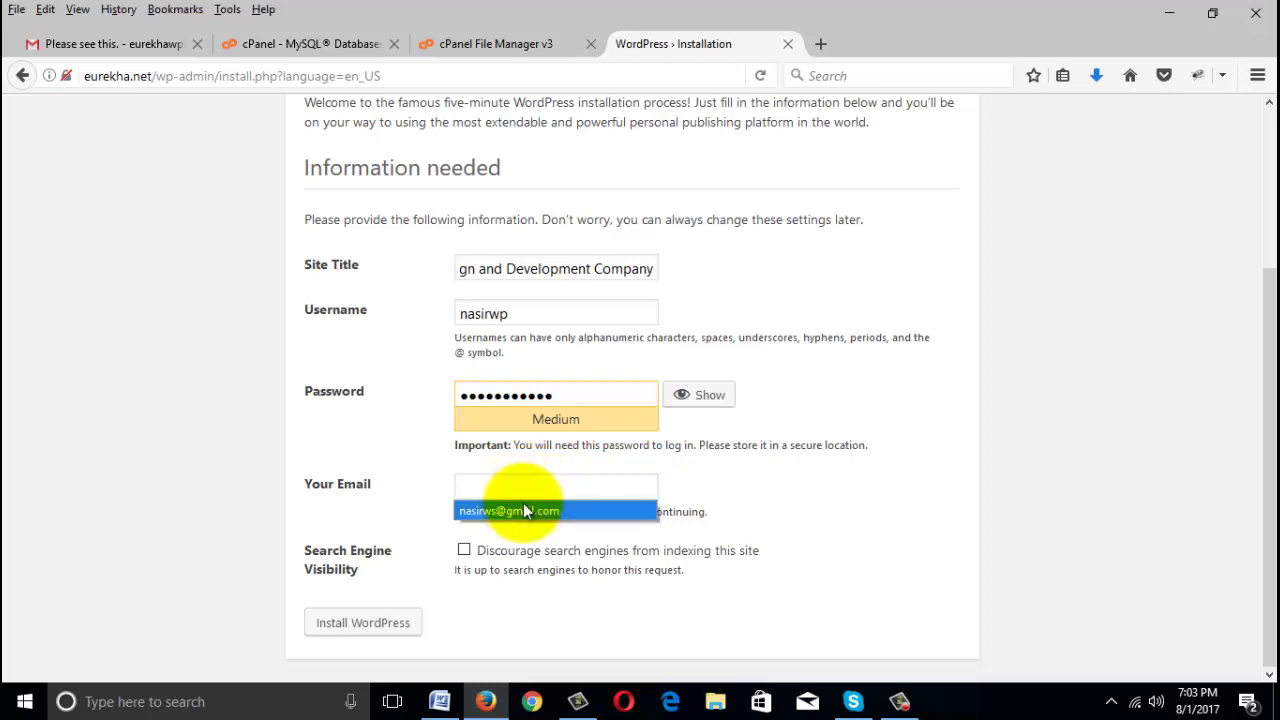
pyautogui.click(518, 510)
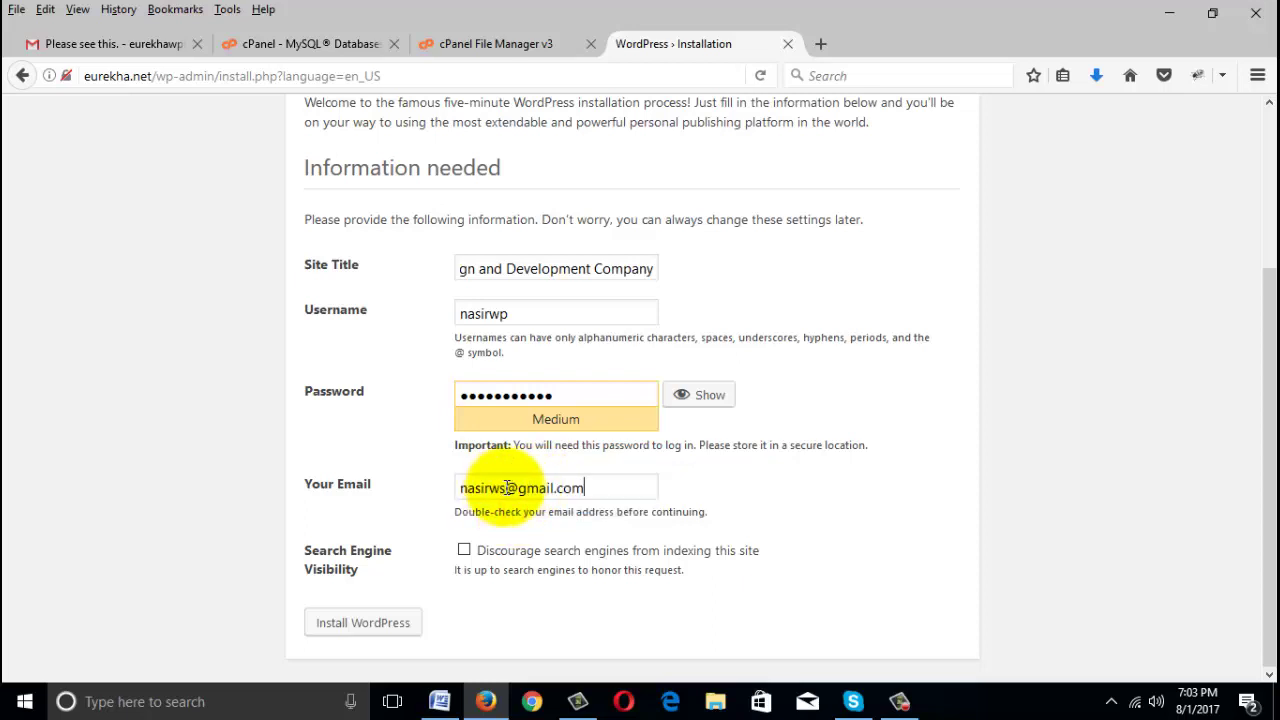
pyautogui.click(505, 488)
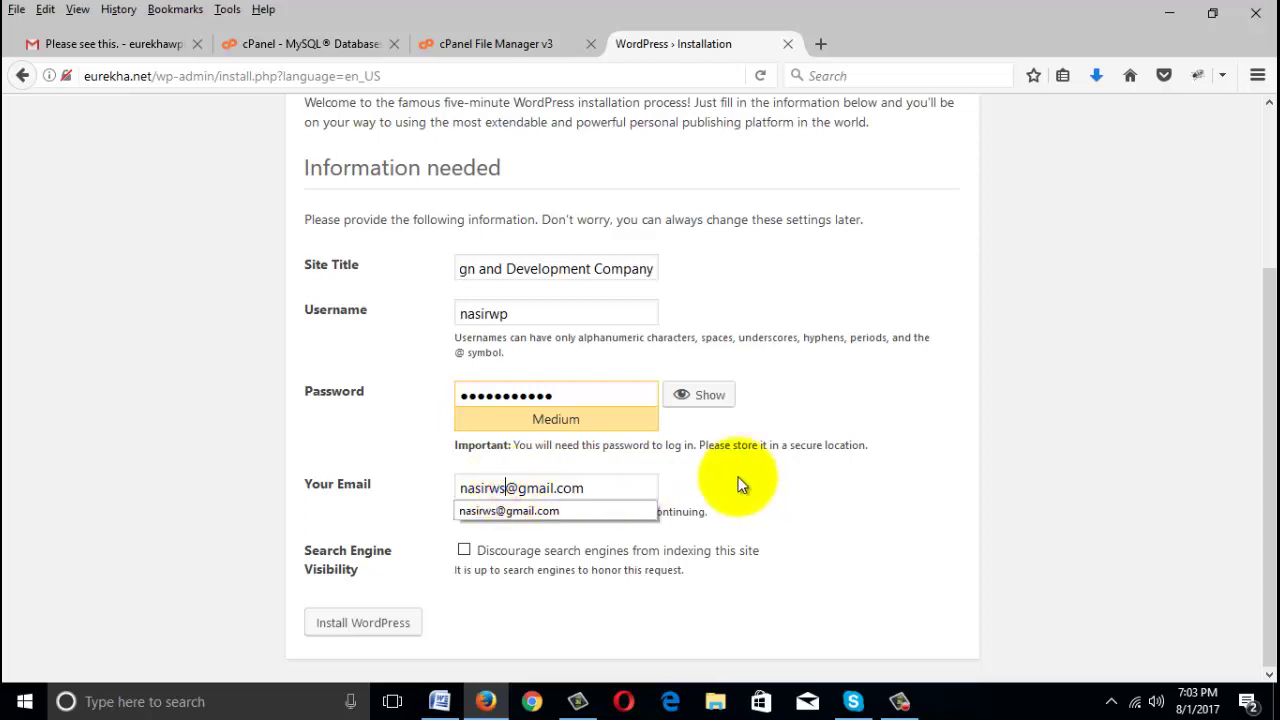
pyautogui.press('BackSpace')
pyautogui.press('BackSpace')
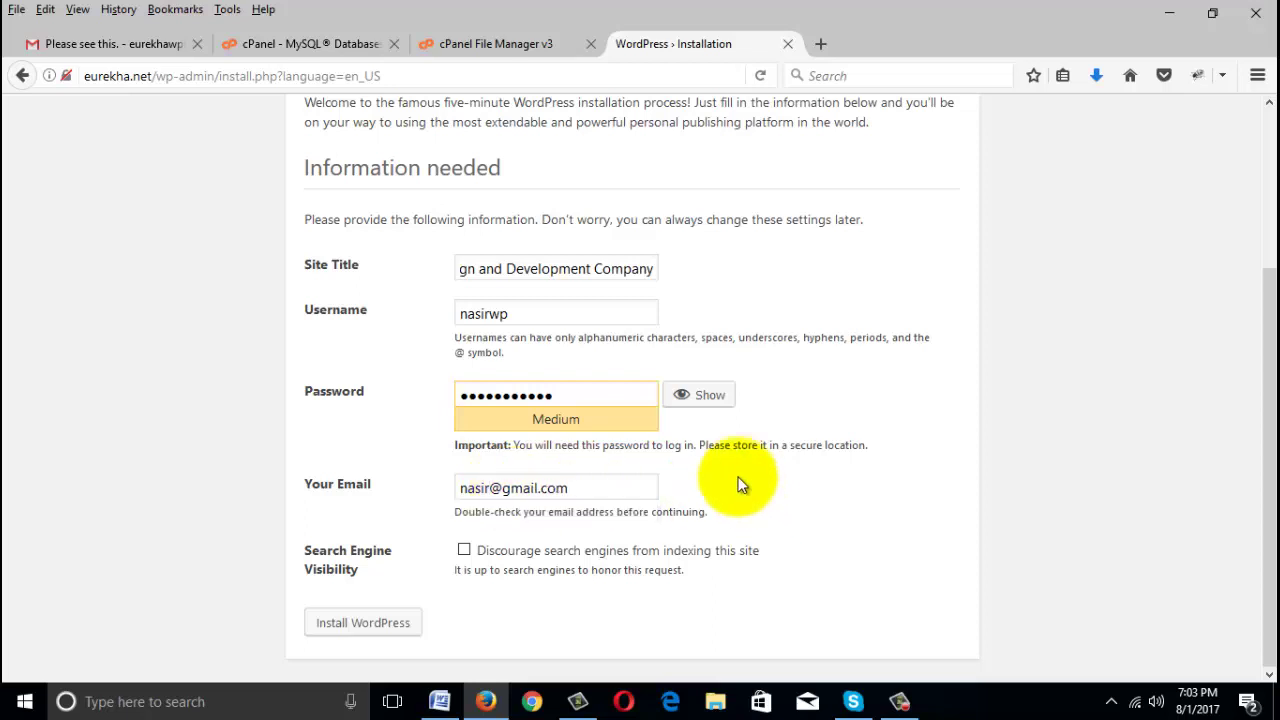
pyautogui.write('pk24')
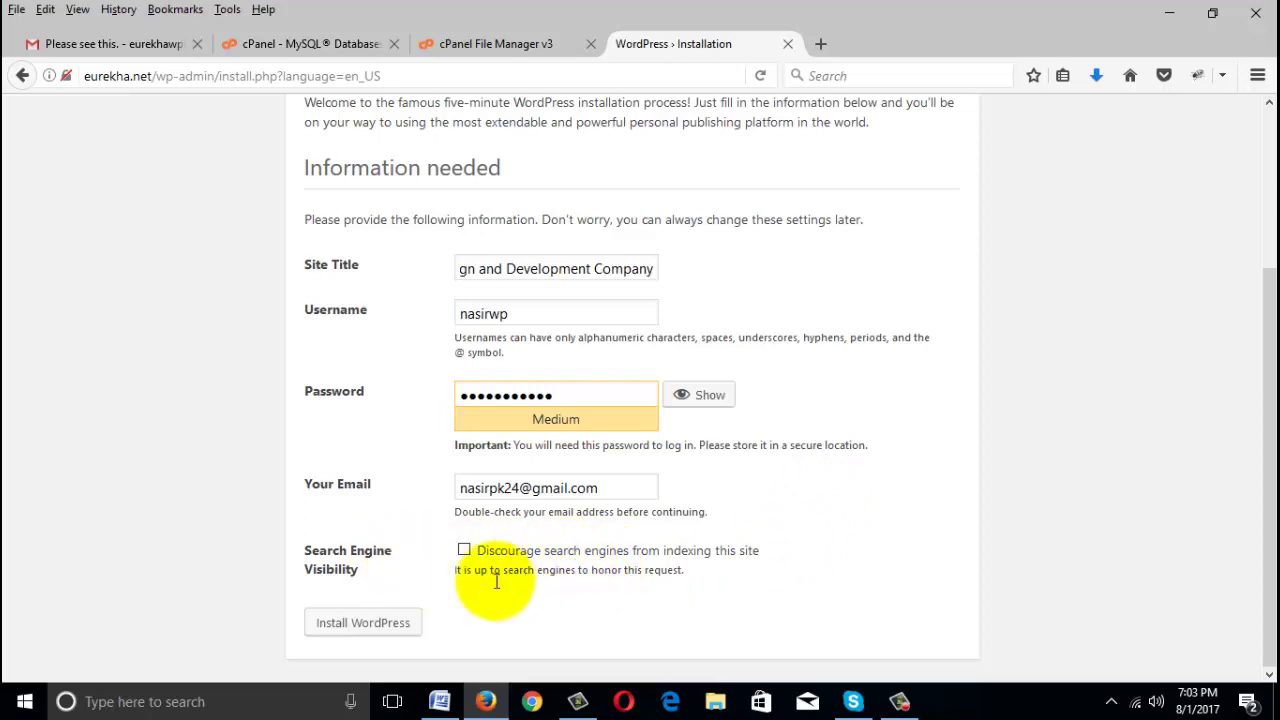
pyautogui.click(375, 624)
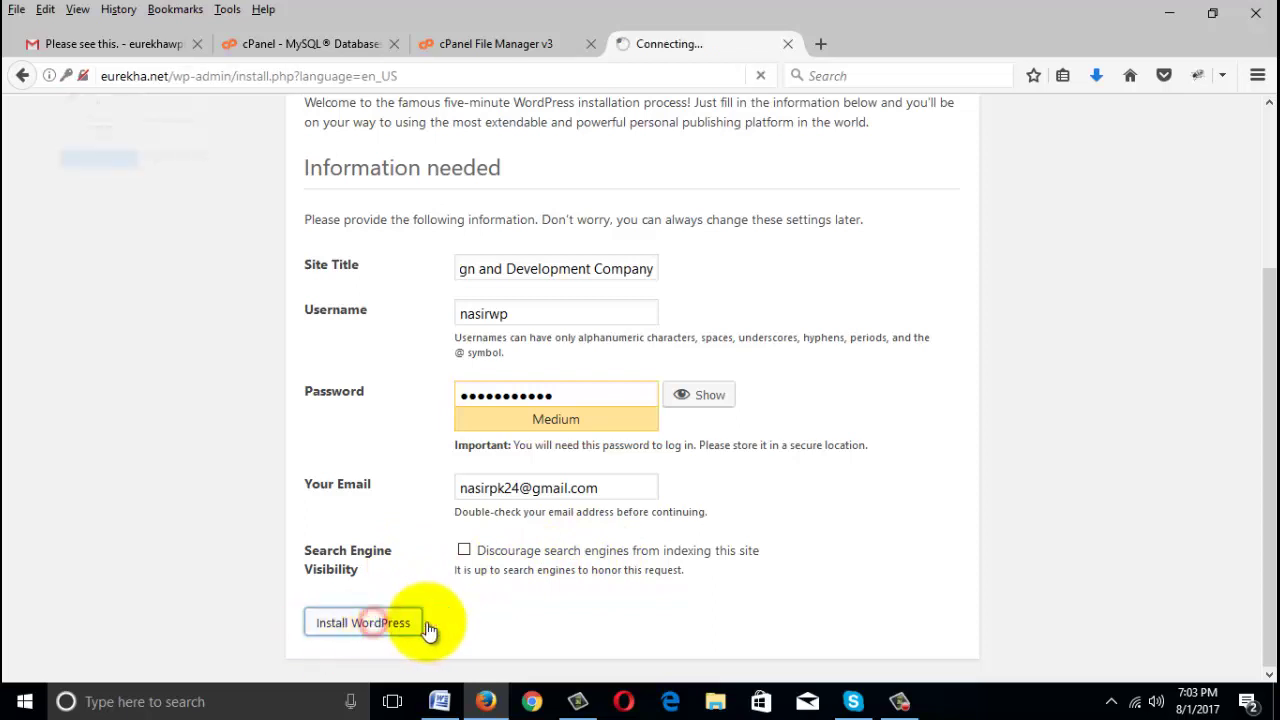
# - Decline Firefox's save-login prompt and go to the new site's Log In page
pyautogui.click(289, 249)
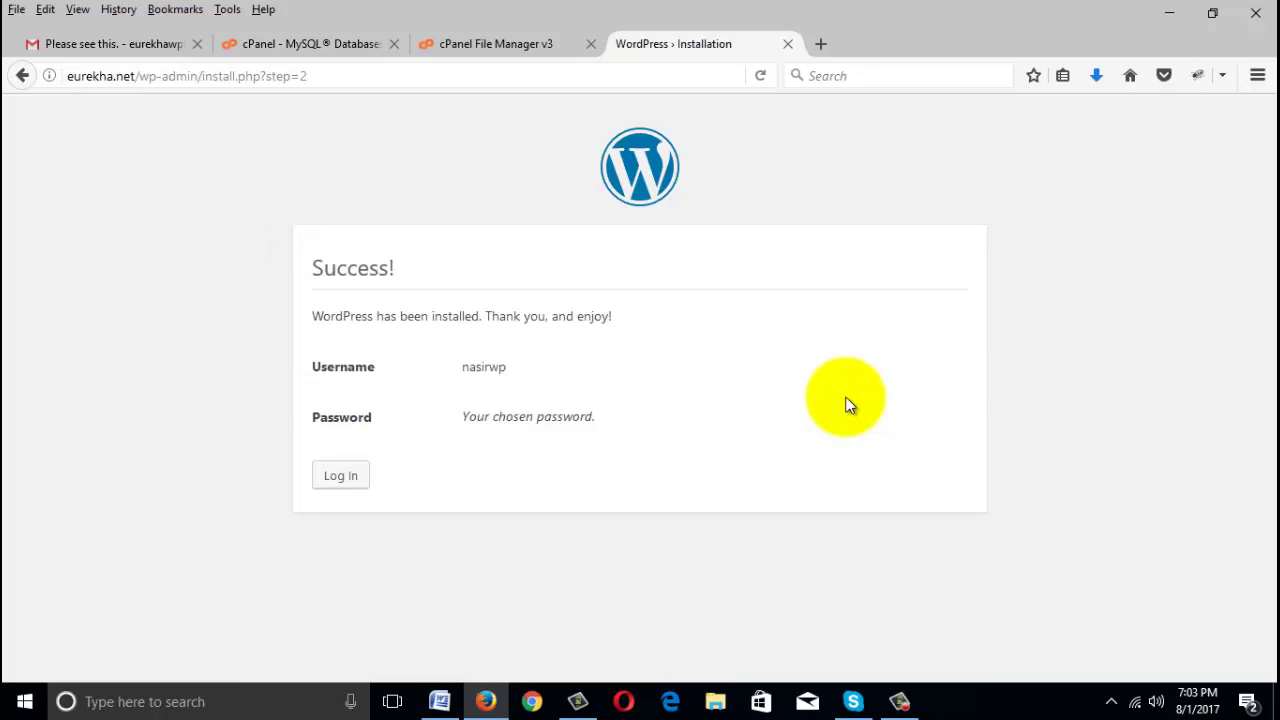
pyautogui.click(340, 476)
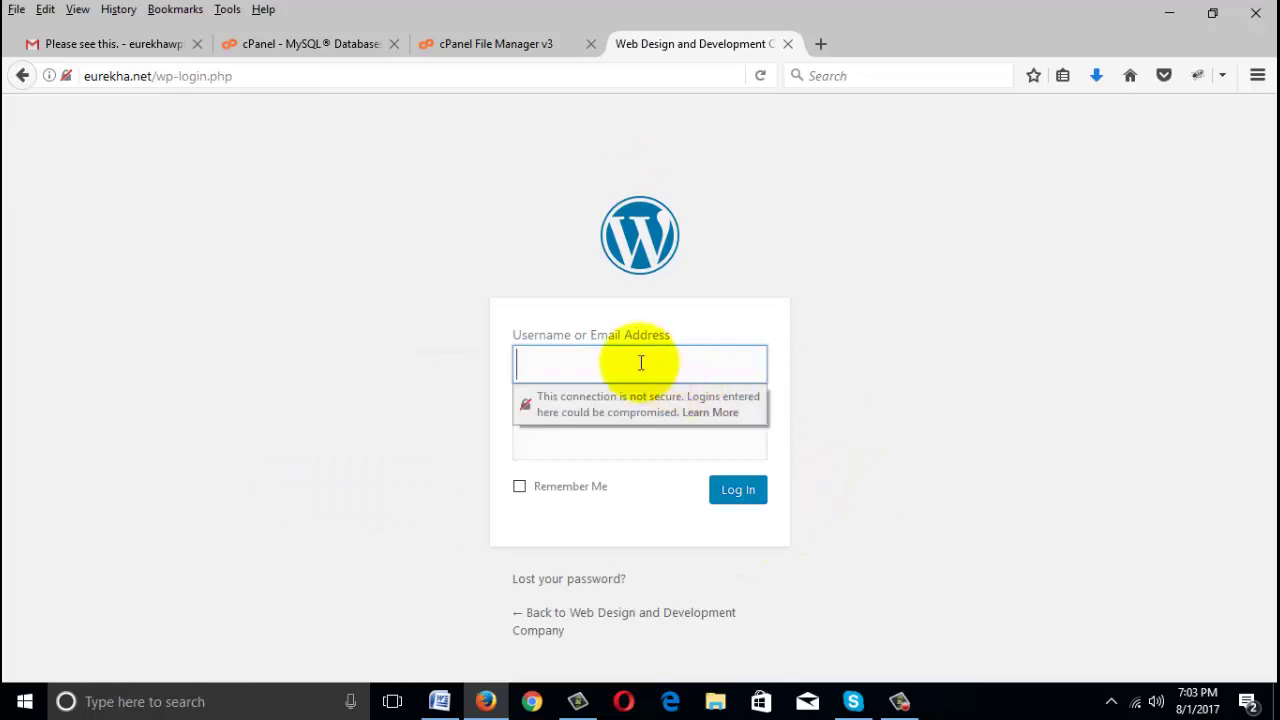
# - Log in with the admin username and password, declining Firefox's offer to save it
pyautogui.click(629, 360)
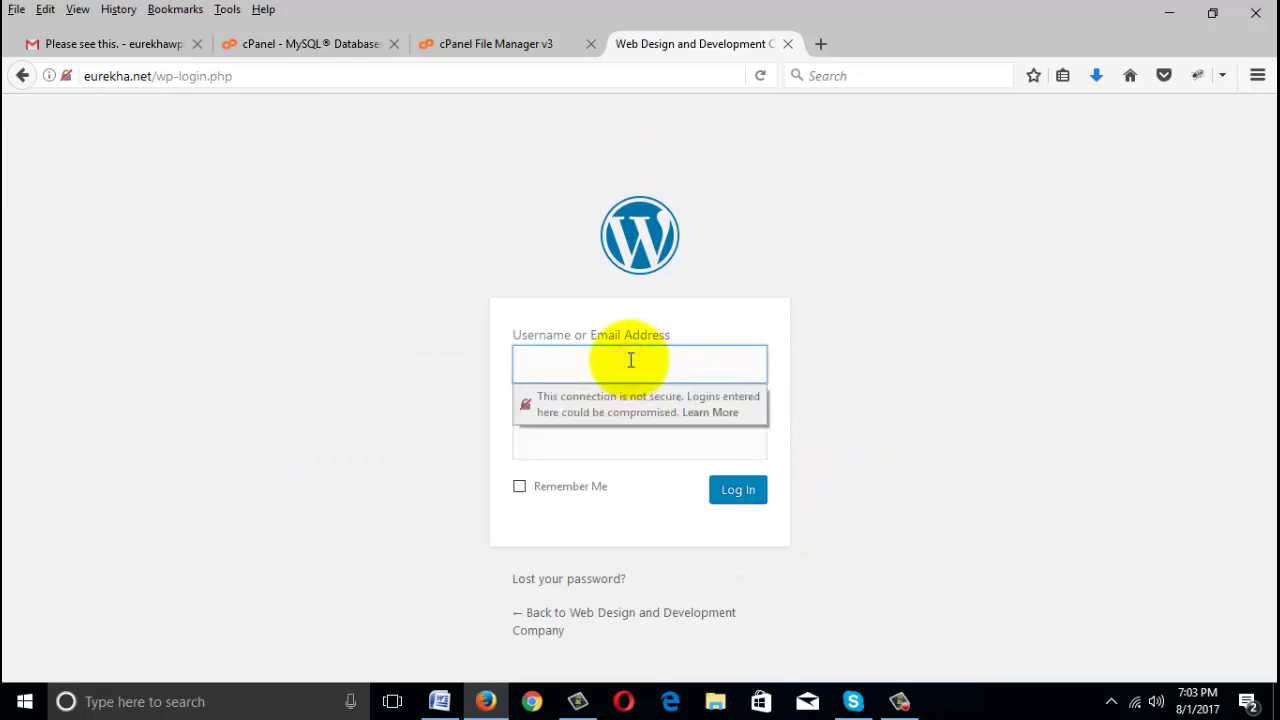
pyautogui.write('nasirwp')
pyautogui.click(975, 394)
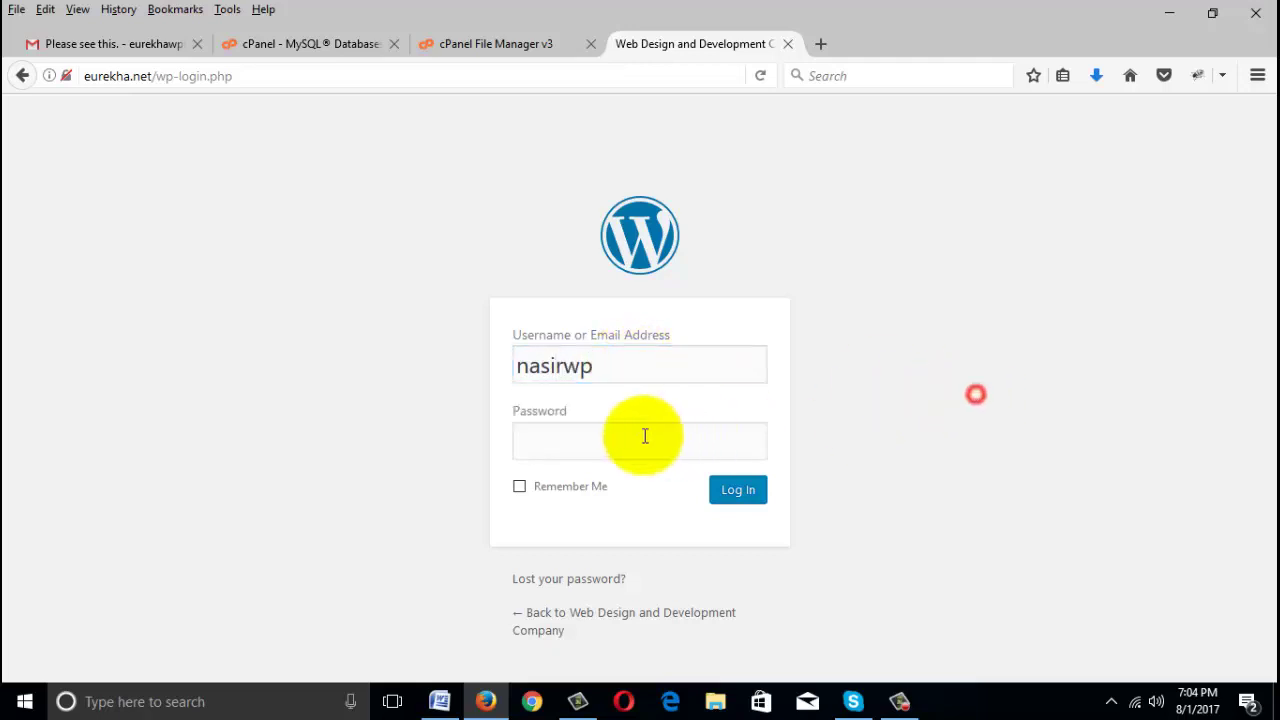
pyautogui.click(608, 442)
pyautogui.click(1006, 425)
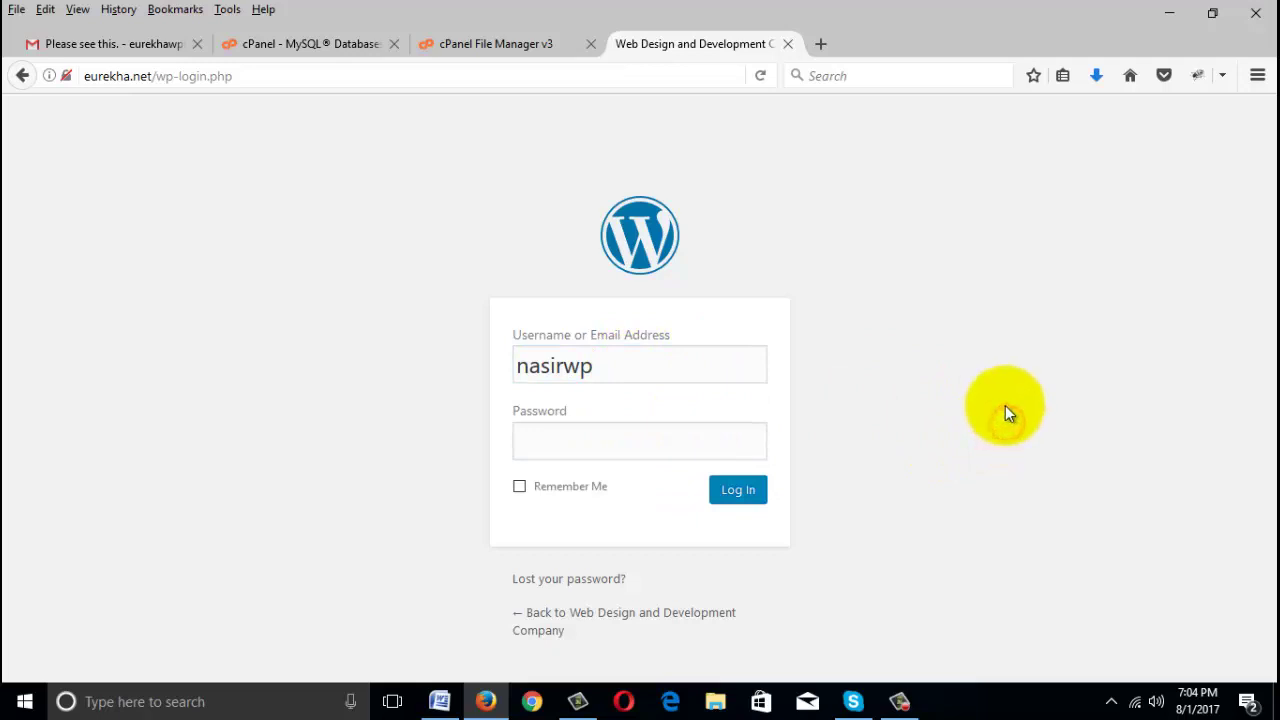
pyautogui.click(606, 443)
pyautogui.write('••')
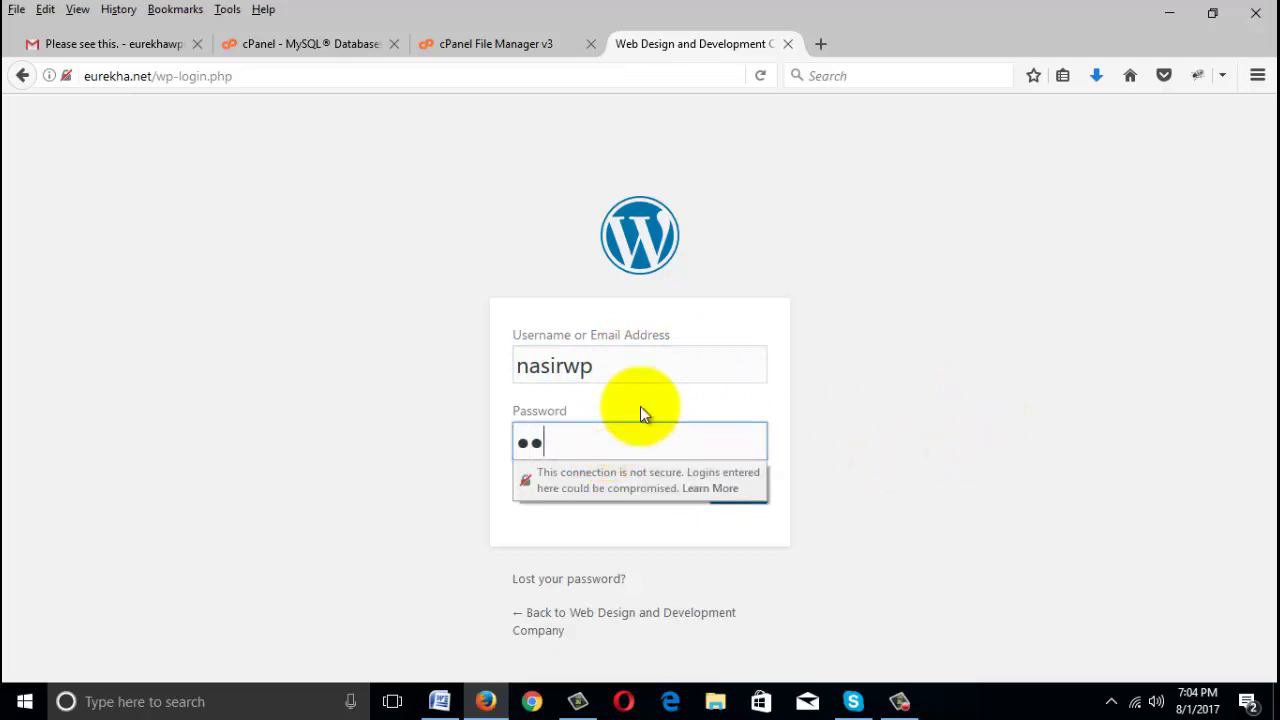
pyautogui.write('••••••')
pyautogui.click(962, 416)
pyautogui.click(740, 492)
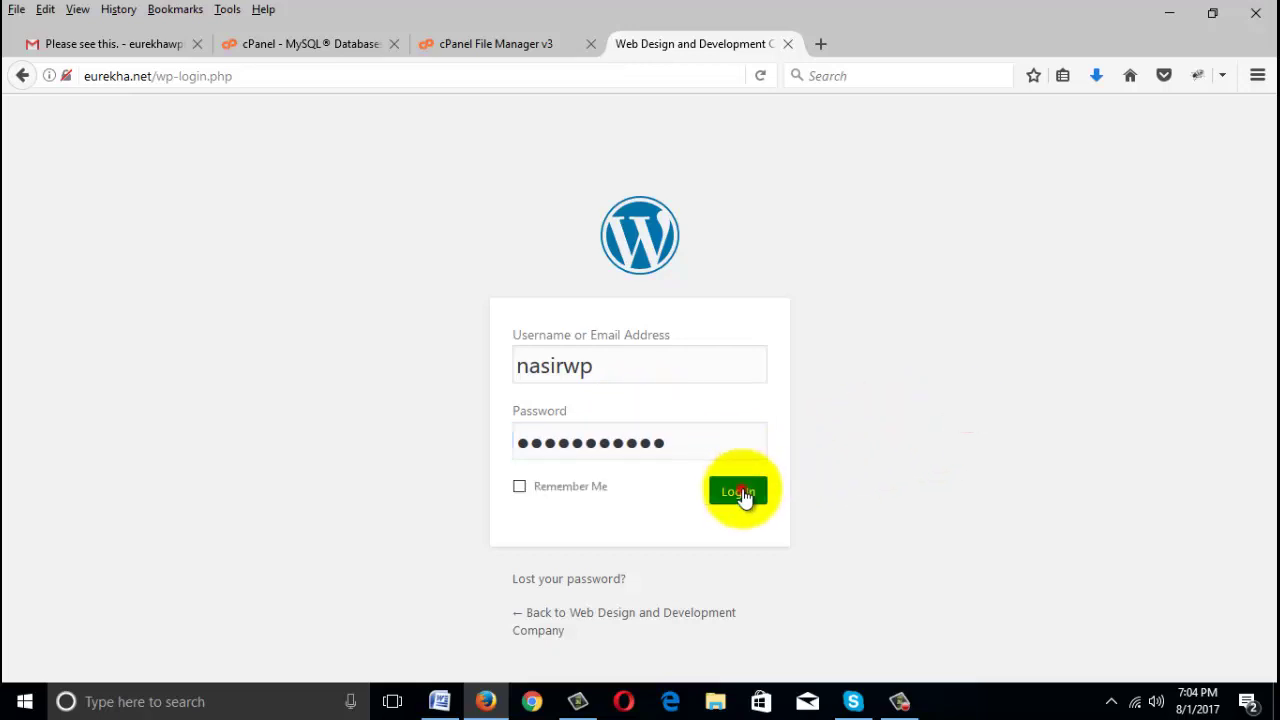
pyautogui.click(276, 252)
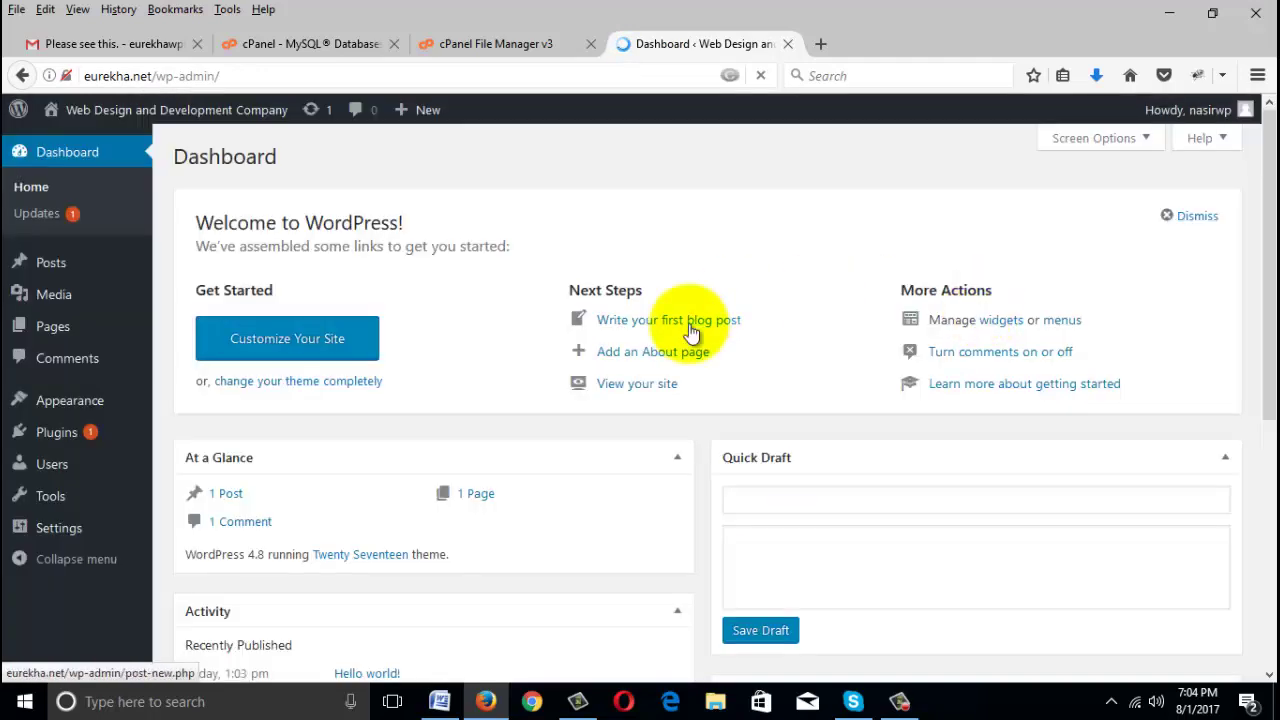
# - Open the site-name link from the admin bar in a new tab and switch to it
pyautogui.scroll(-3, 766, 263)
pyautogui.scroll(3, 766, 255)
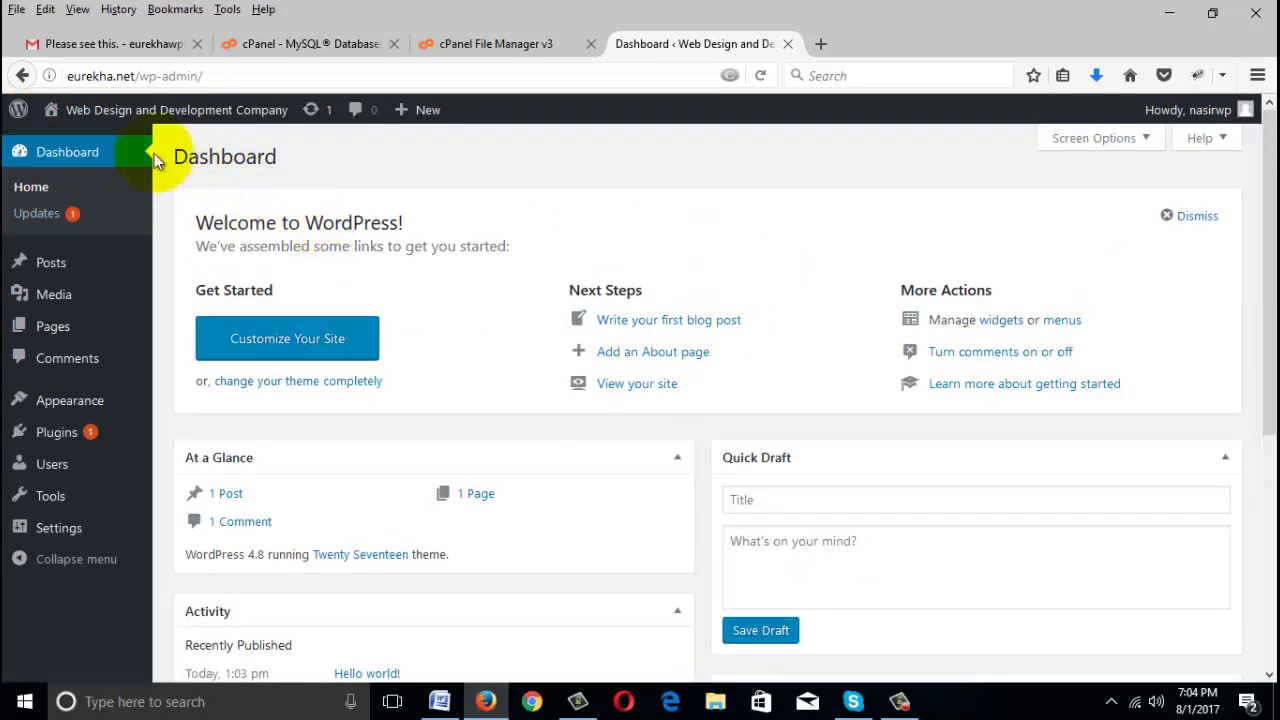
pyautogui.moveTo(84, 118)
pyautogui.rightClick(64, 140)
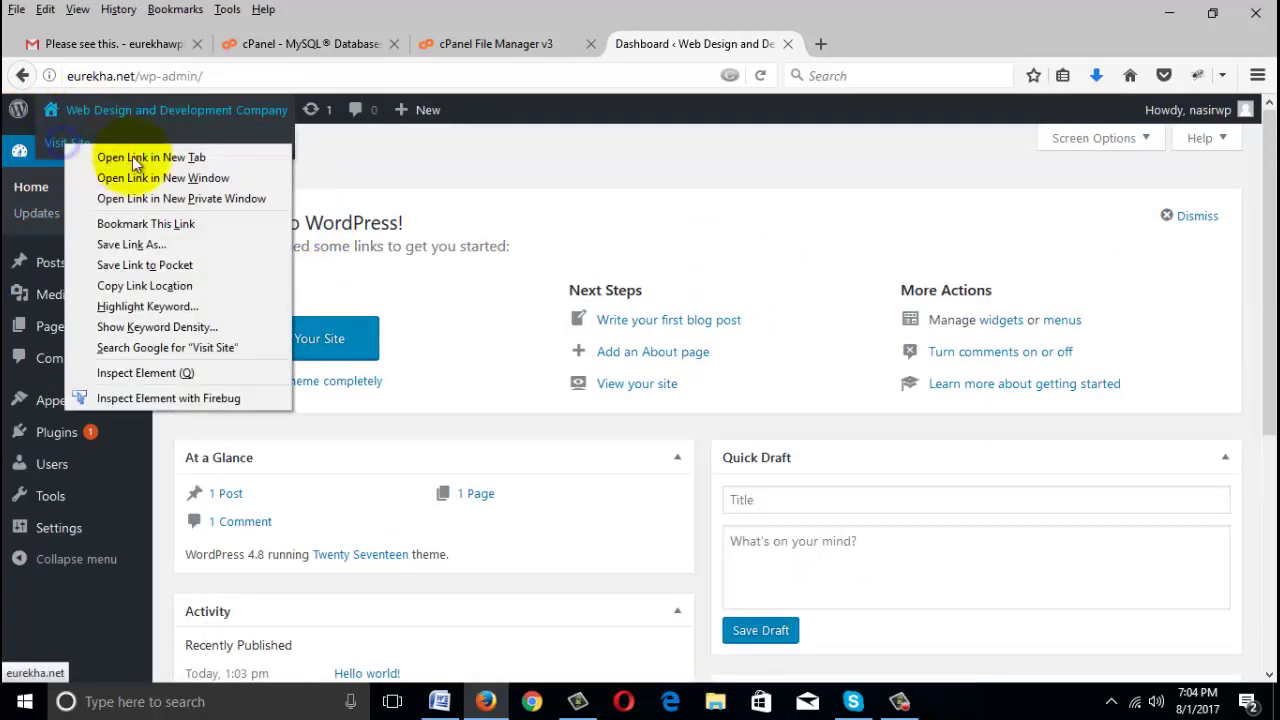
pyautogui.click(125, 157)
pyautogui.click(927, 40)
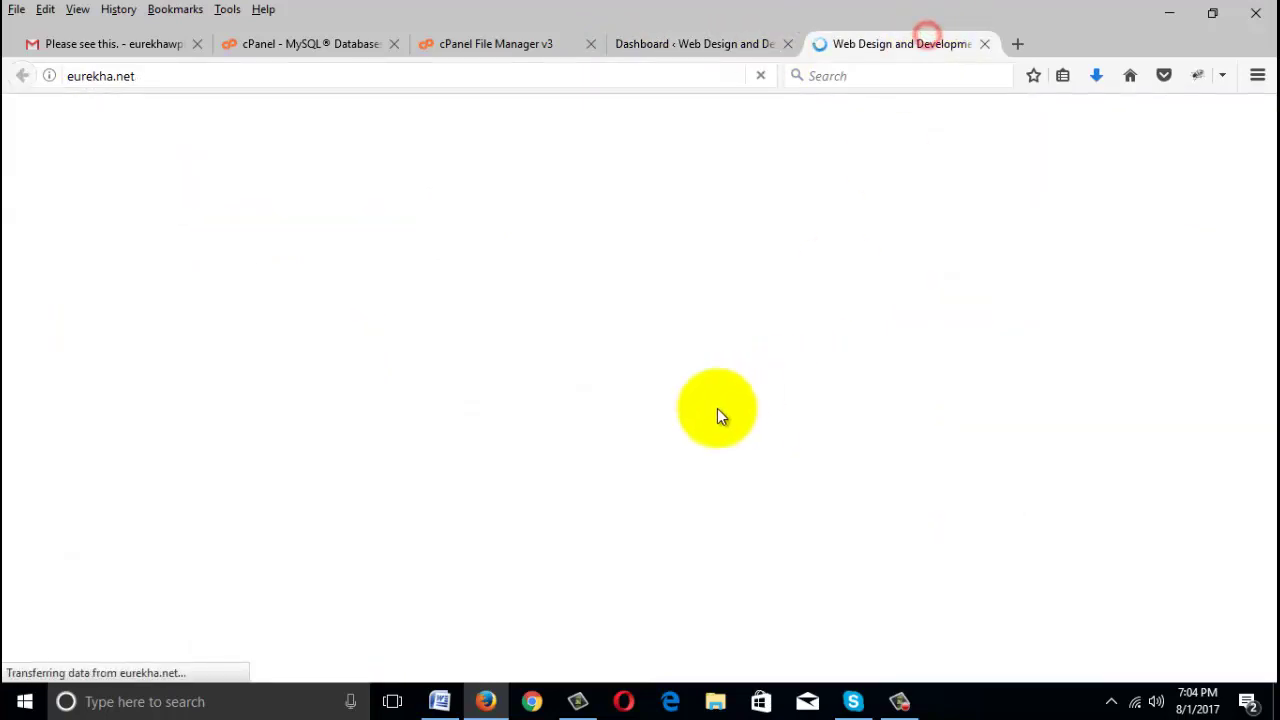
# - Browse the live eurekha.net homepage on the Twenty Seventeen theme
pyautogui.scroll(-15, 714, 401)
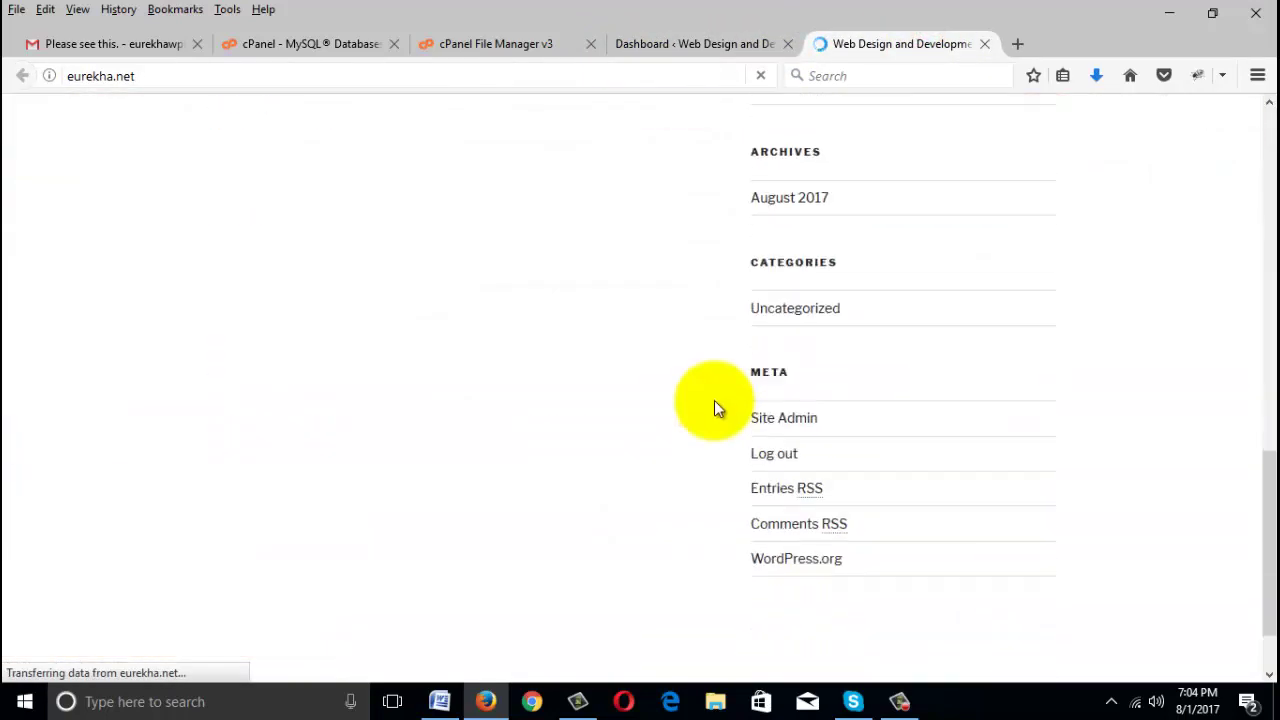
pyautogui.scroll(15, 717, 402)
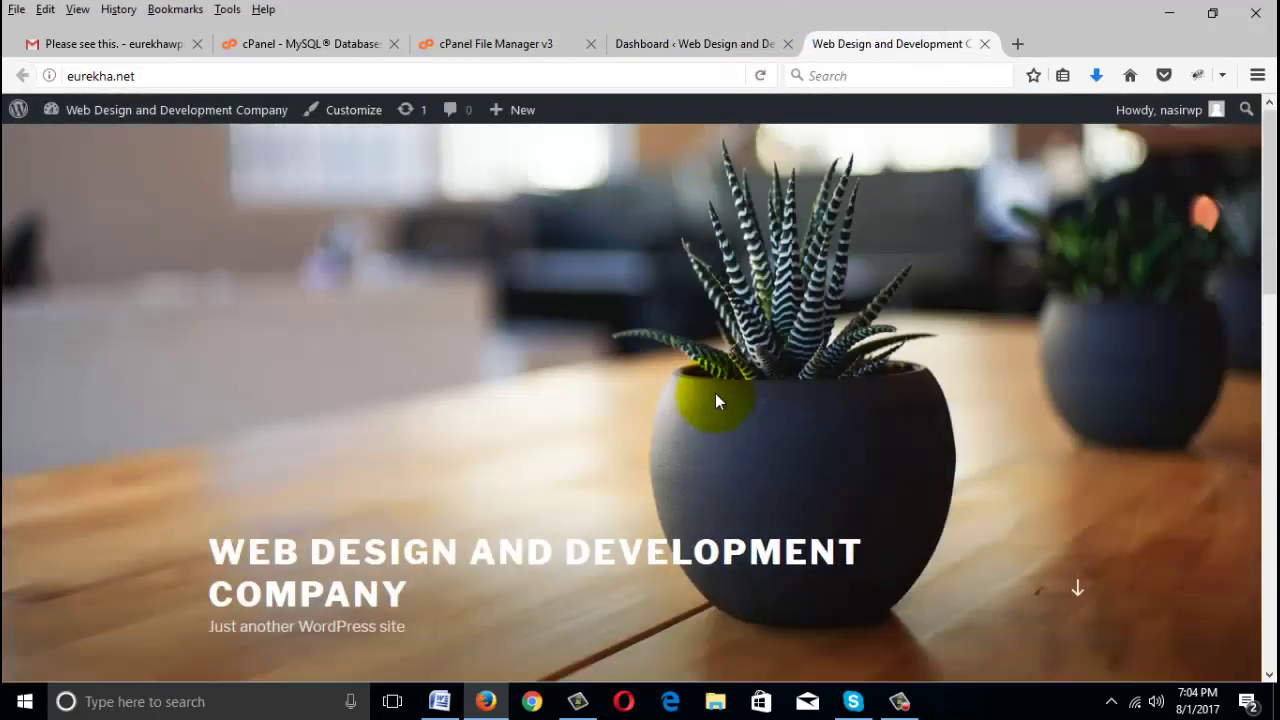
pyautogui.scroll(-15, 715, 399)
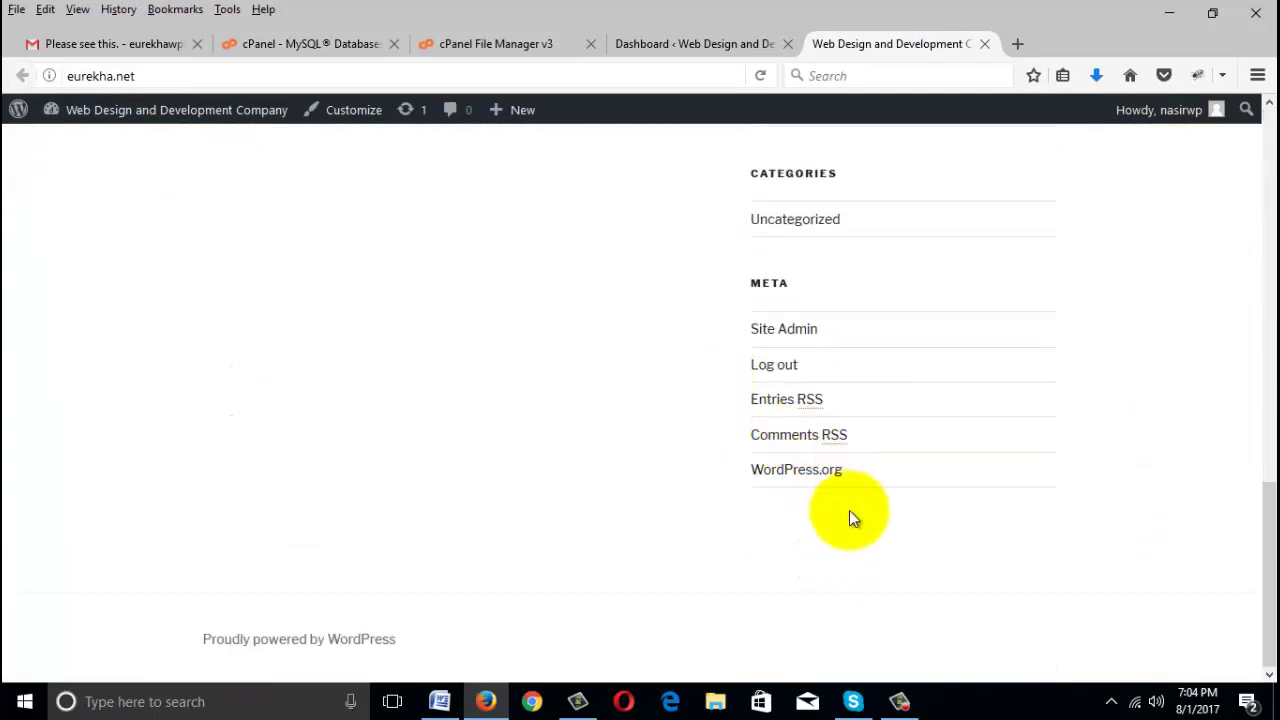
pyautogui.click(899, 700)
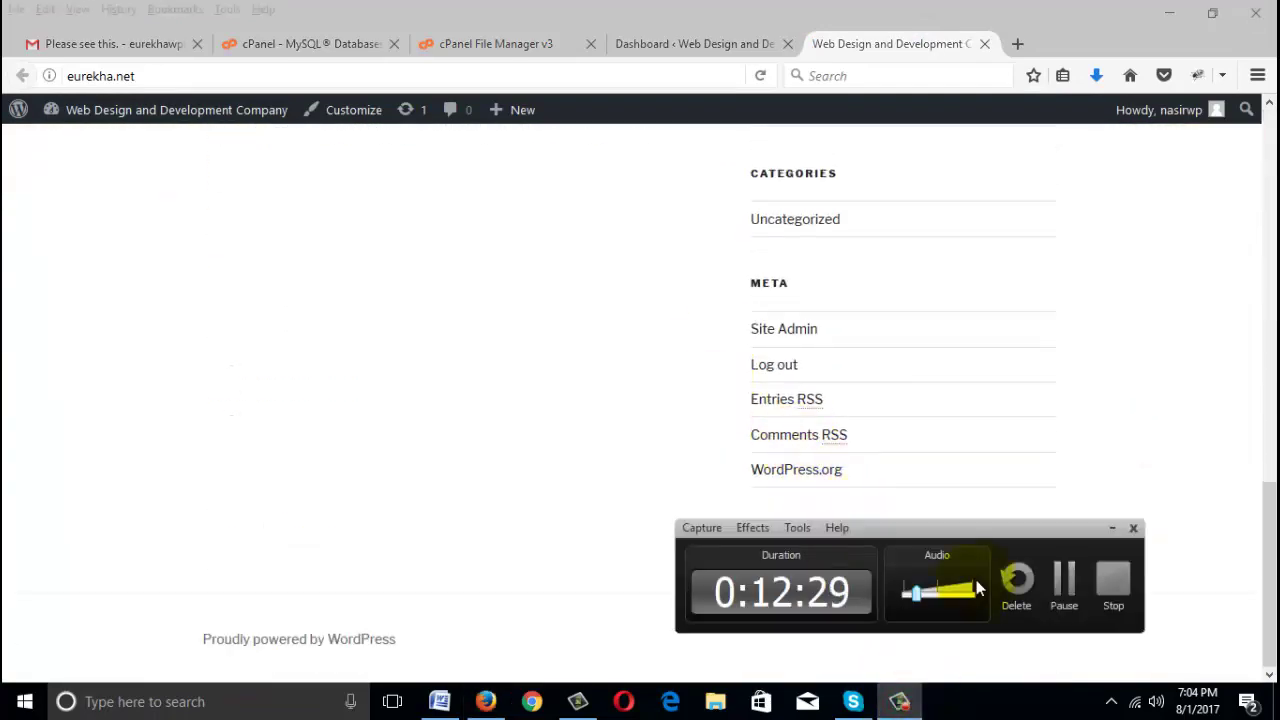